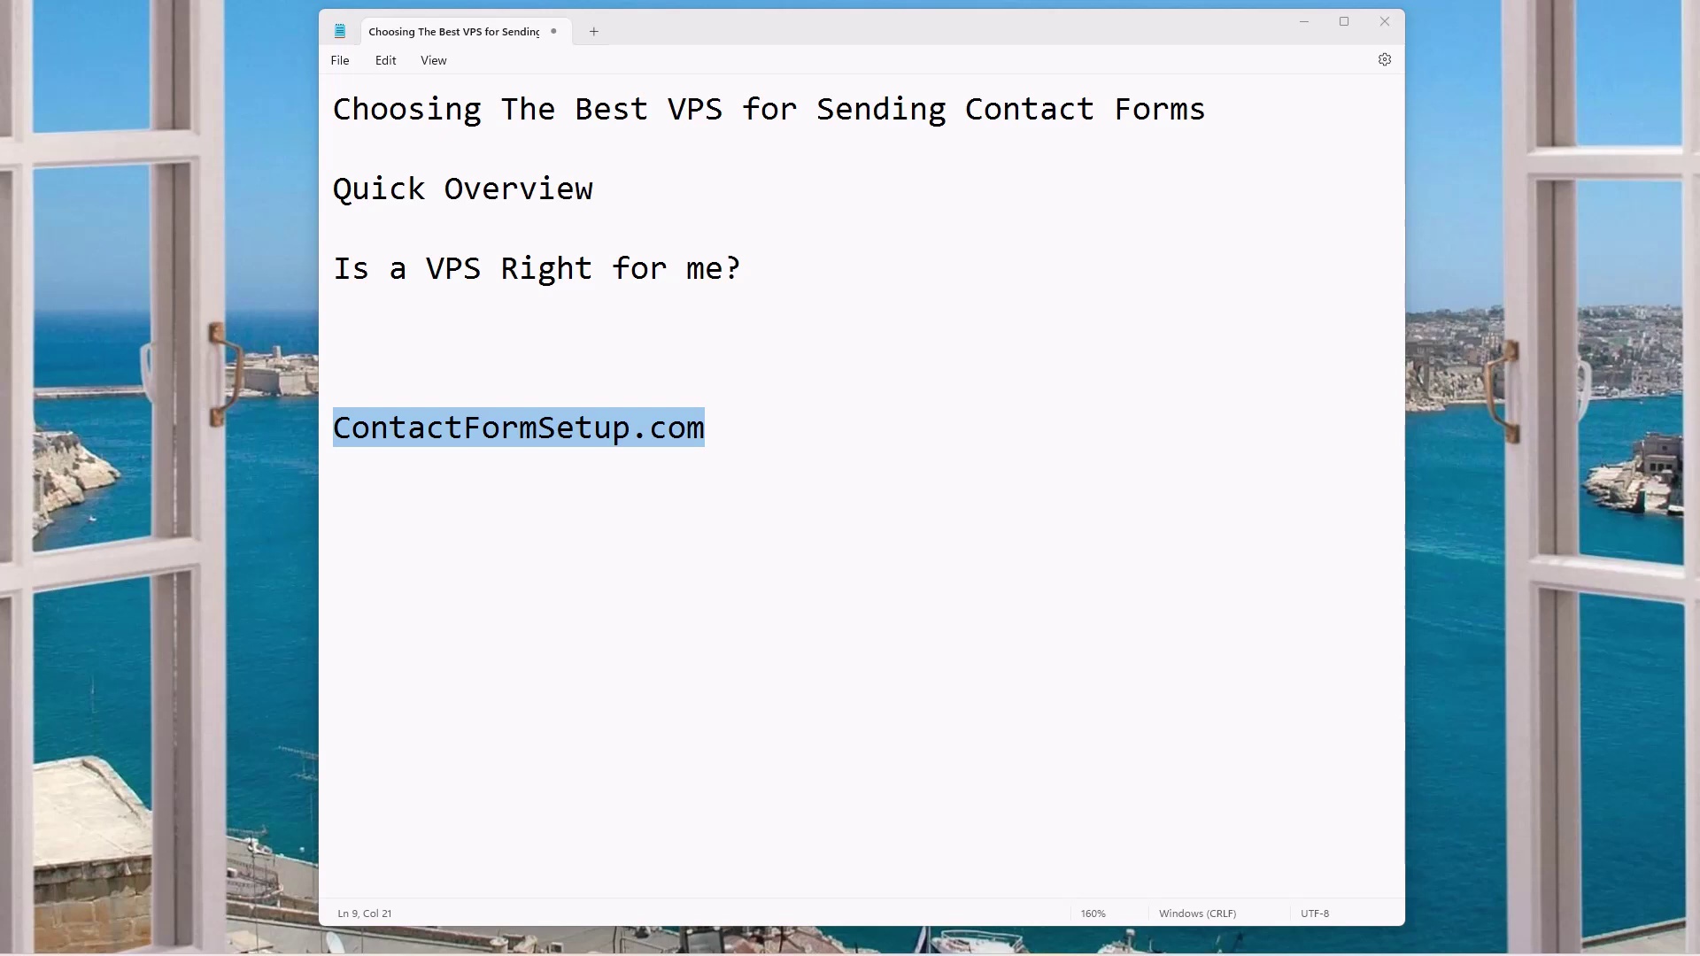
Copy the ContactFormSetup.com address and scroll the Resources doc down toward the VPS section.
right_click(550, 430)
click(634, 529)
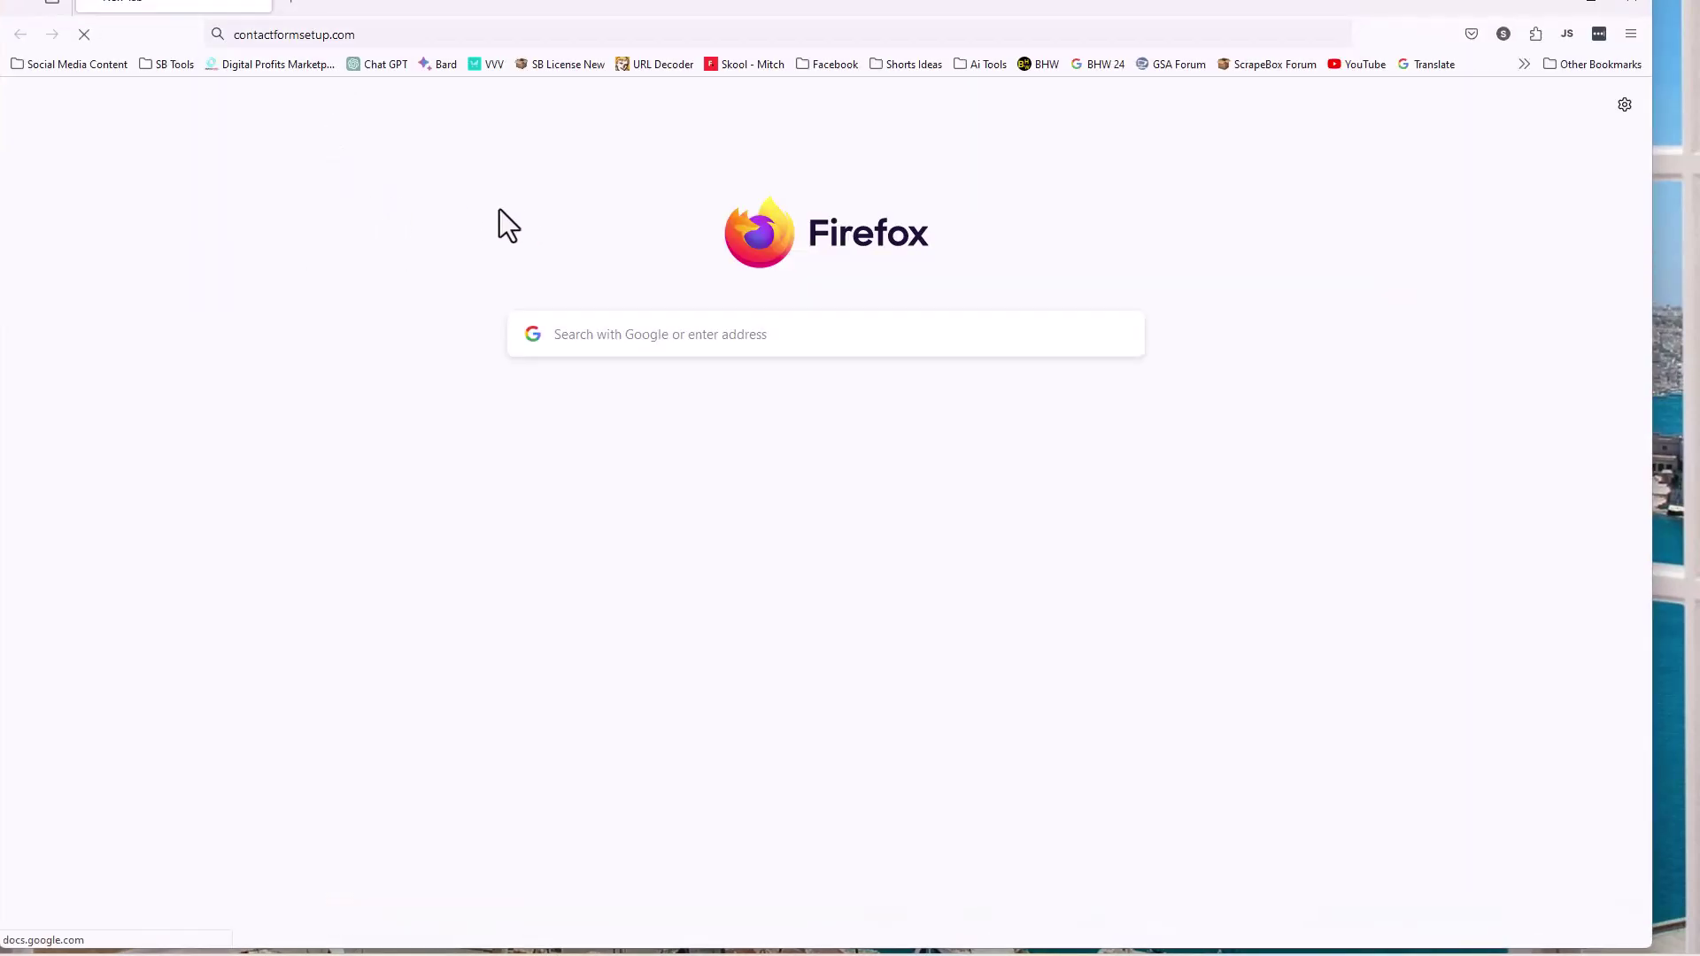
scroll(423, 399, down, 5)
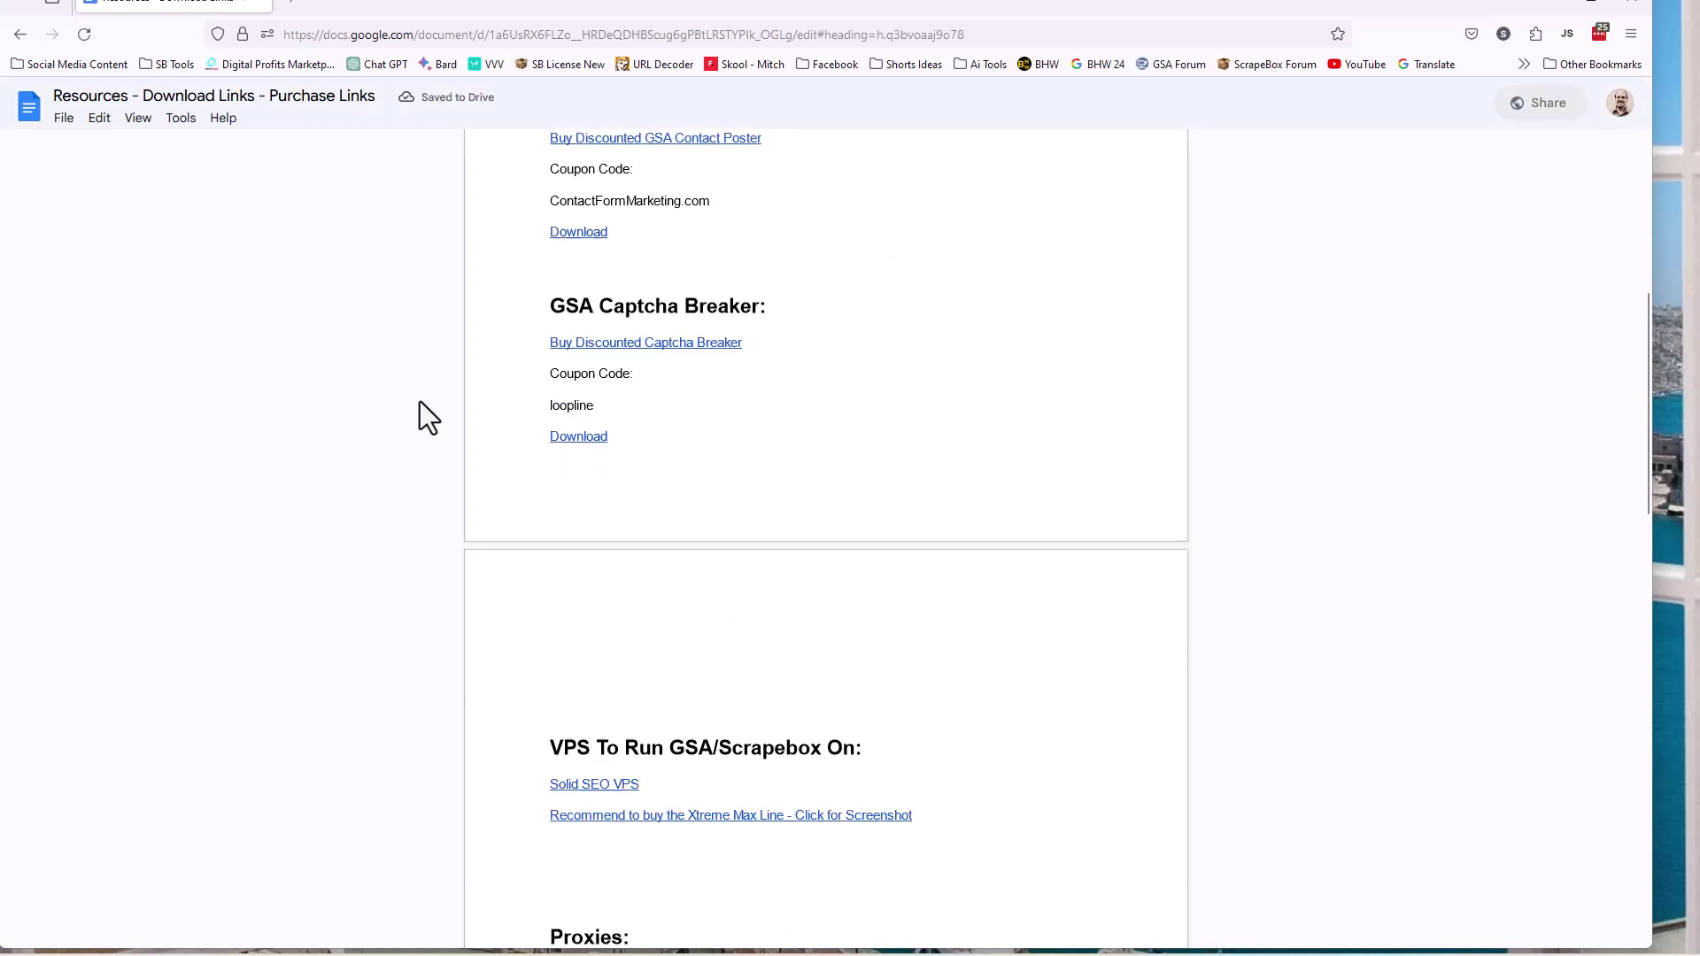
scroll(420, 401, down, 5)
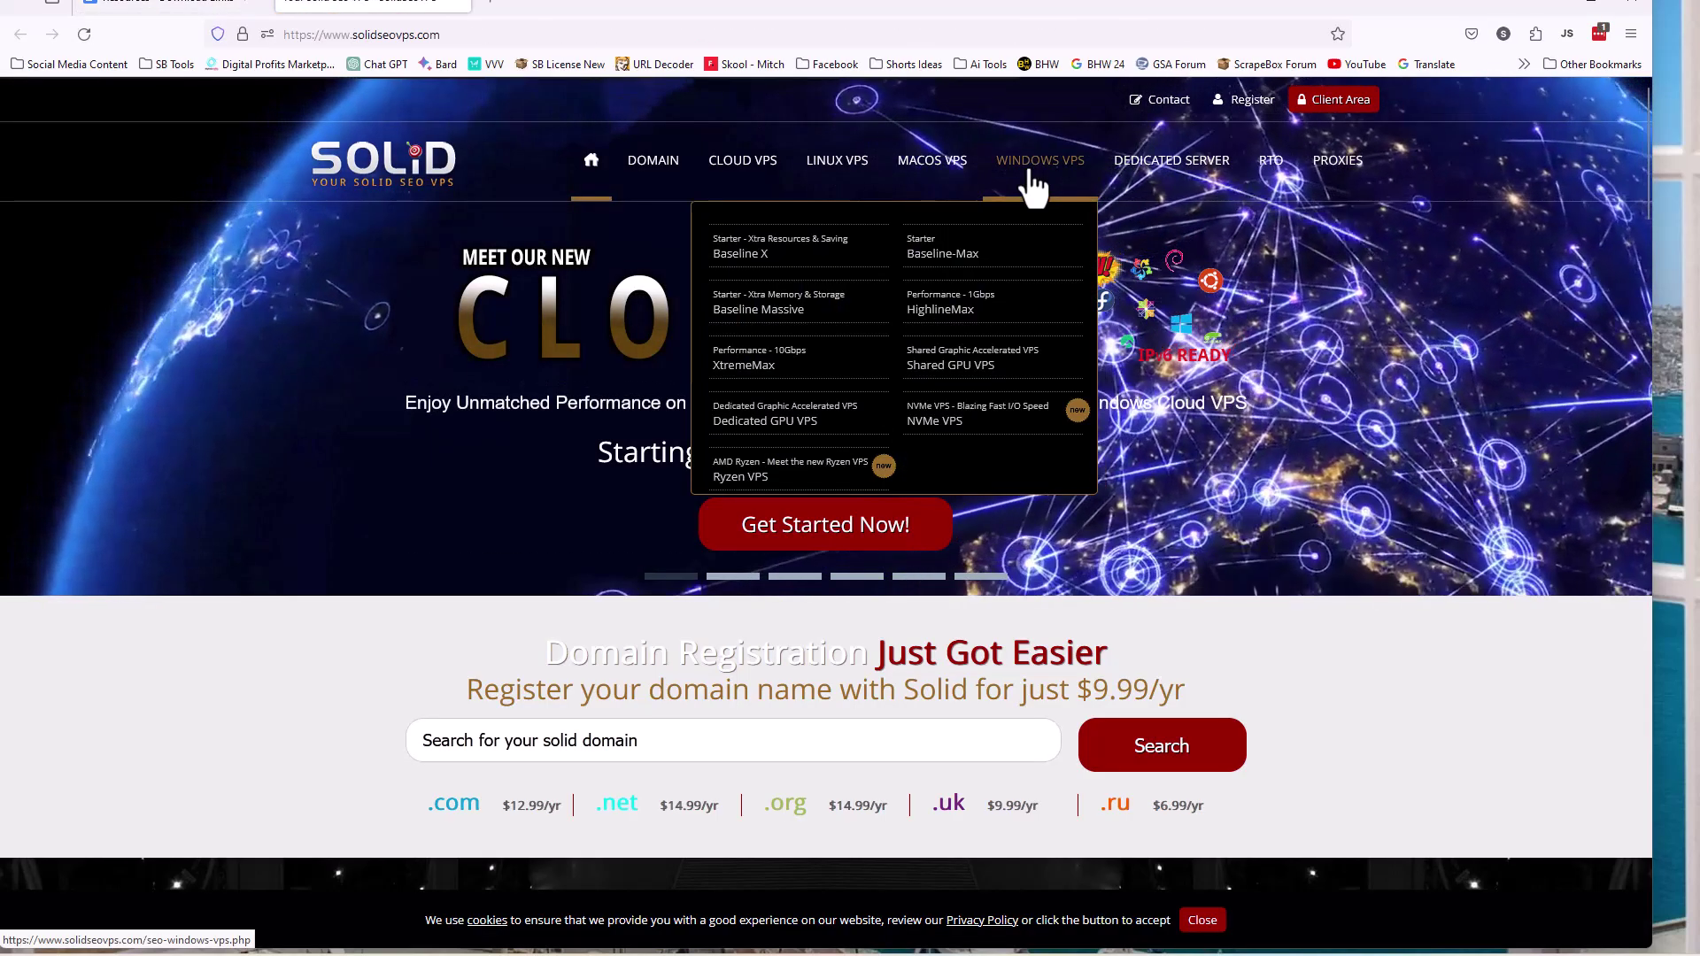
Open the AMD Ryzen Windows VPS plans and order the RZNSSD-4GB plan.
click(740, 477)
scroll(425, 570, down, 1)
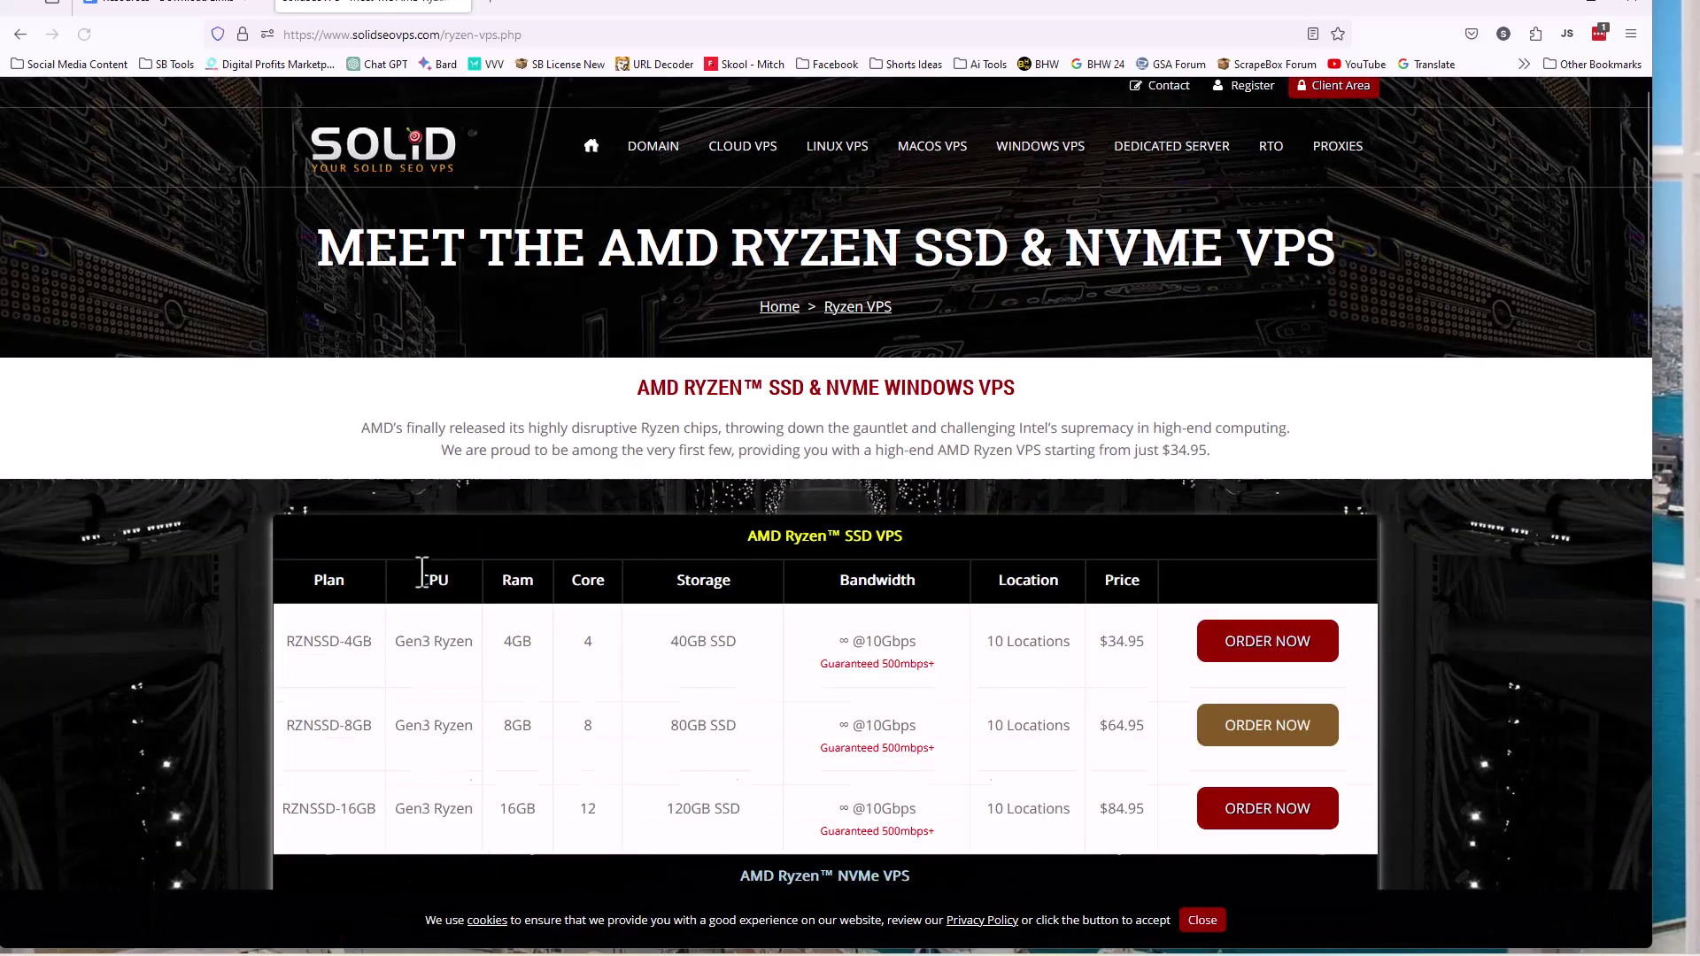
click(1243, 578)
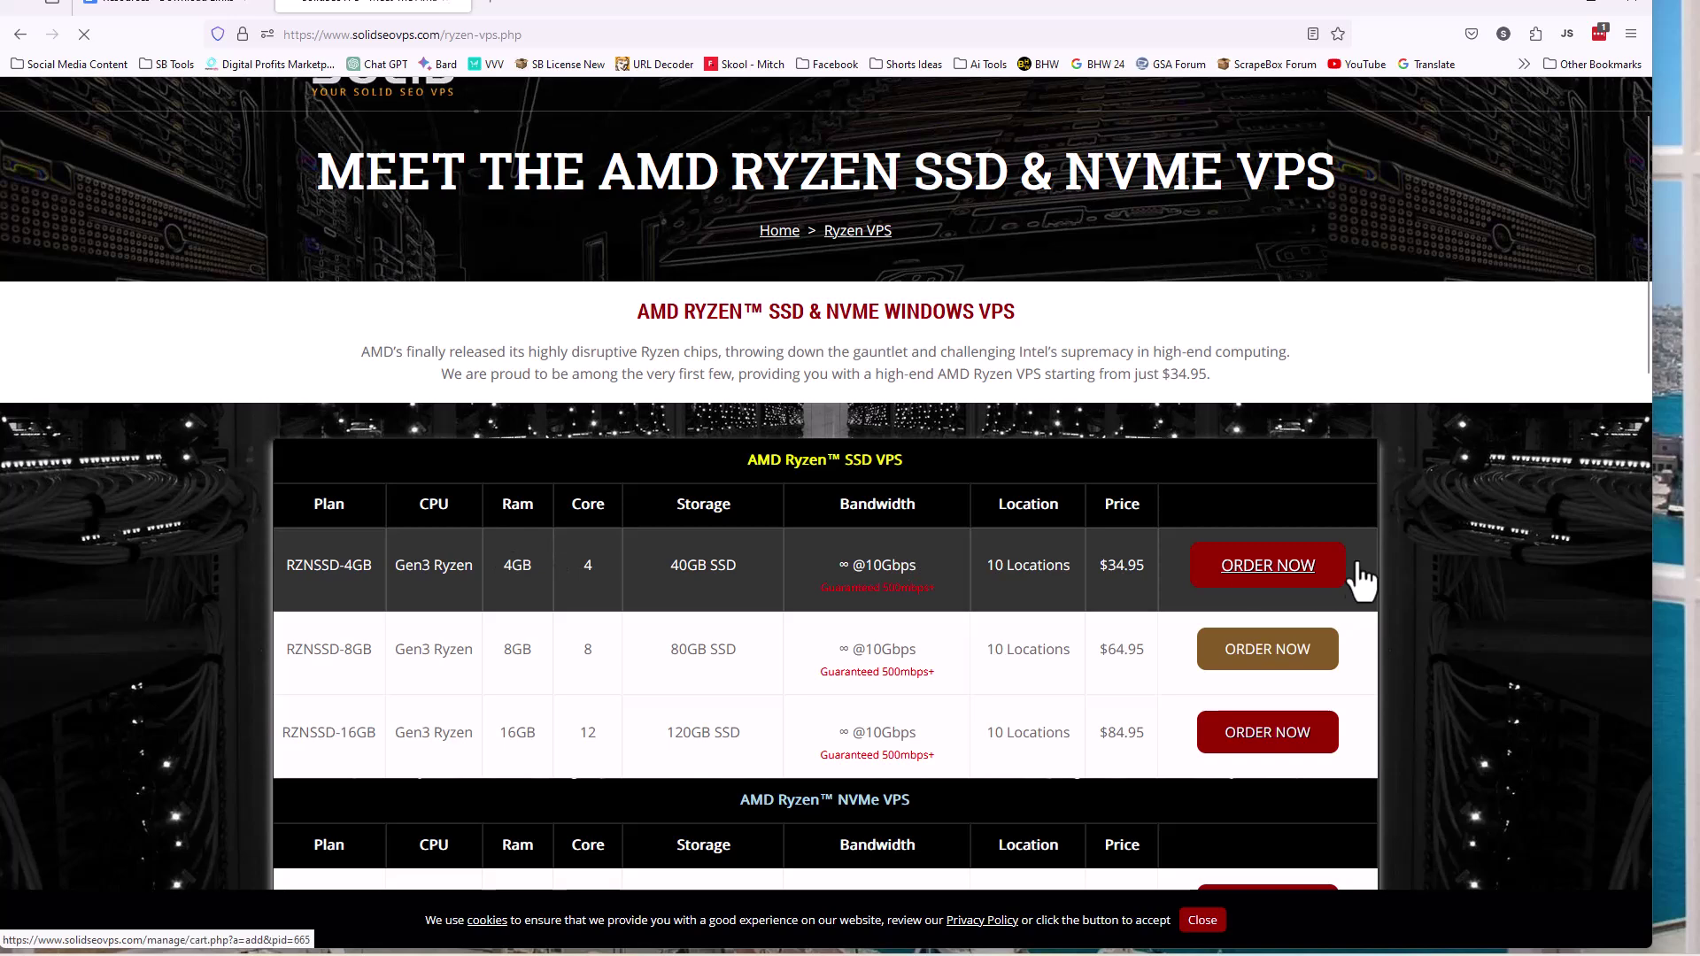
scroll(823, 517, down, 5)
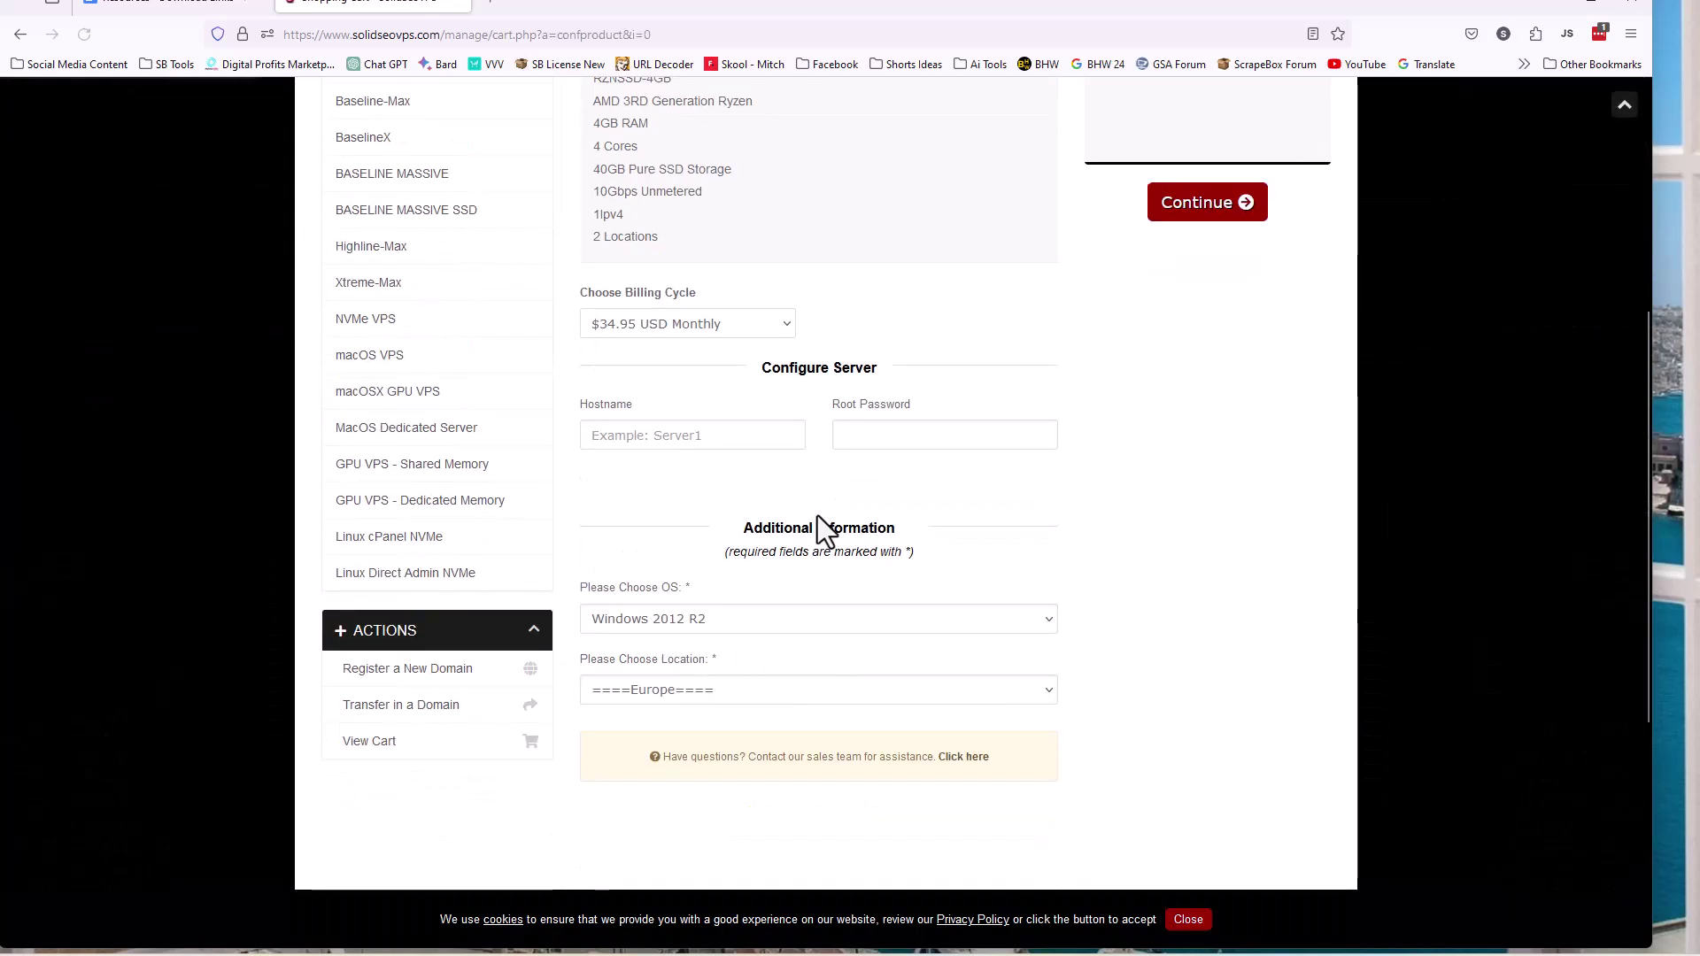
Enter hostname 'servirelkdfklhdf' and fill the root password with a LastPass-generated one.
click(680, 438)
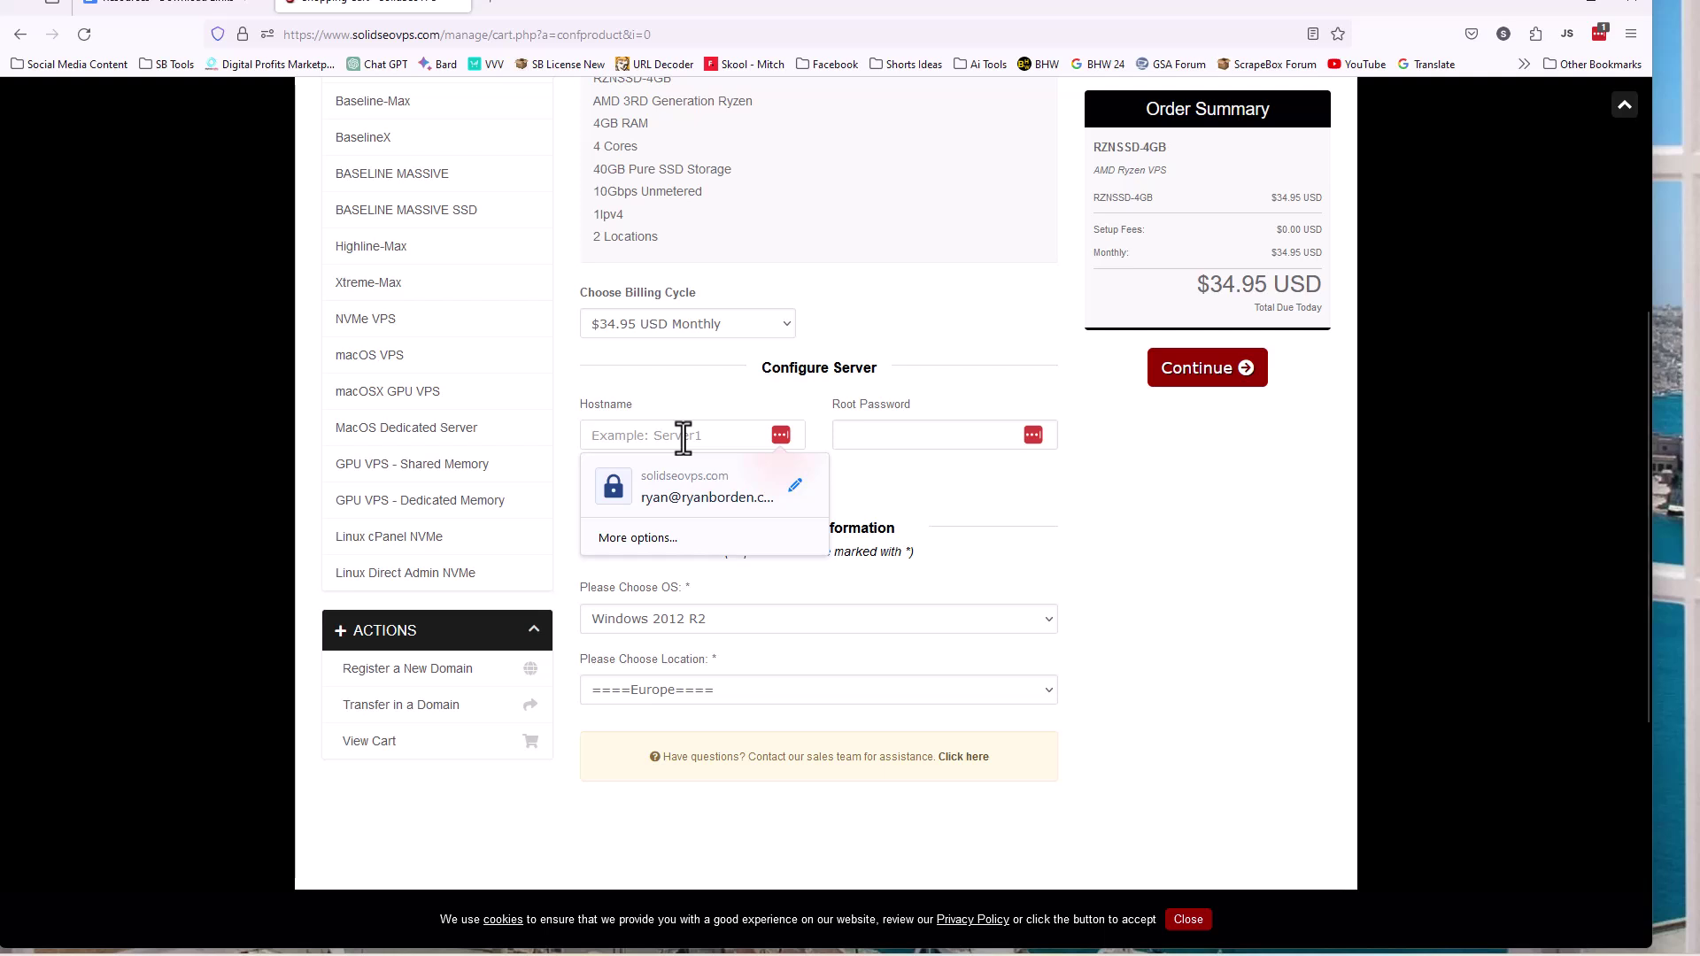
text(servi)
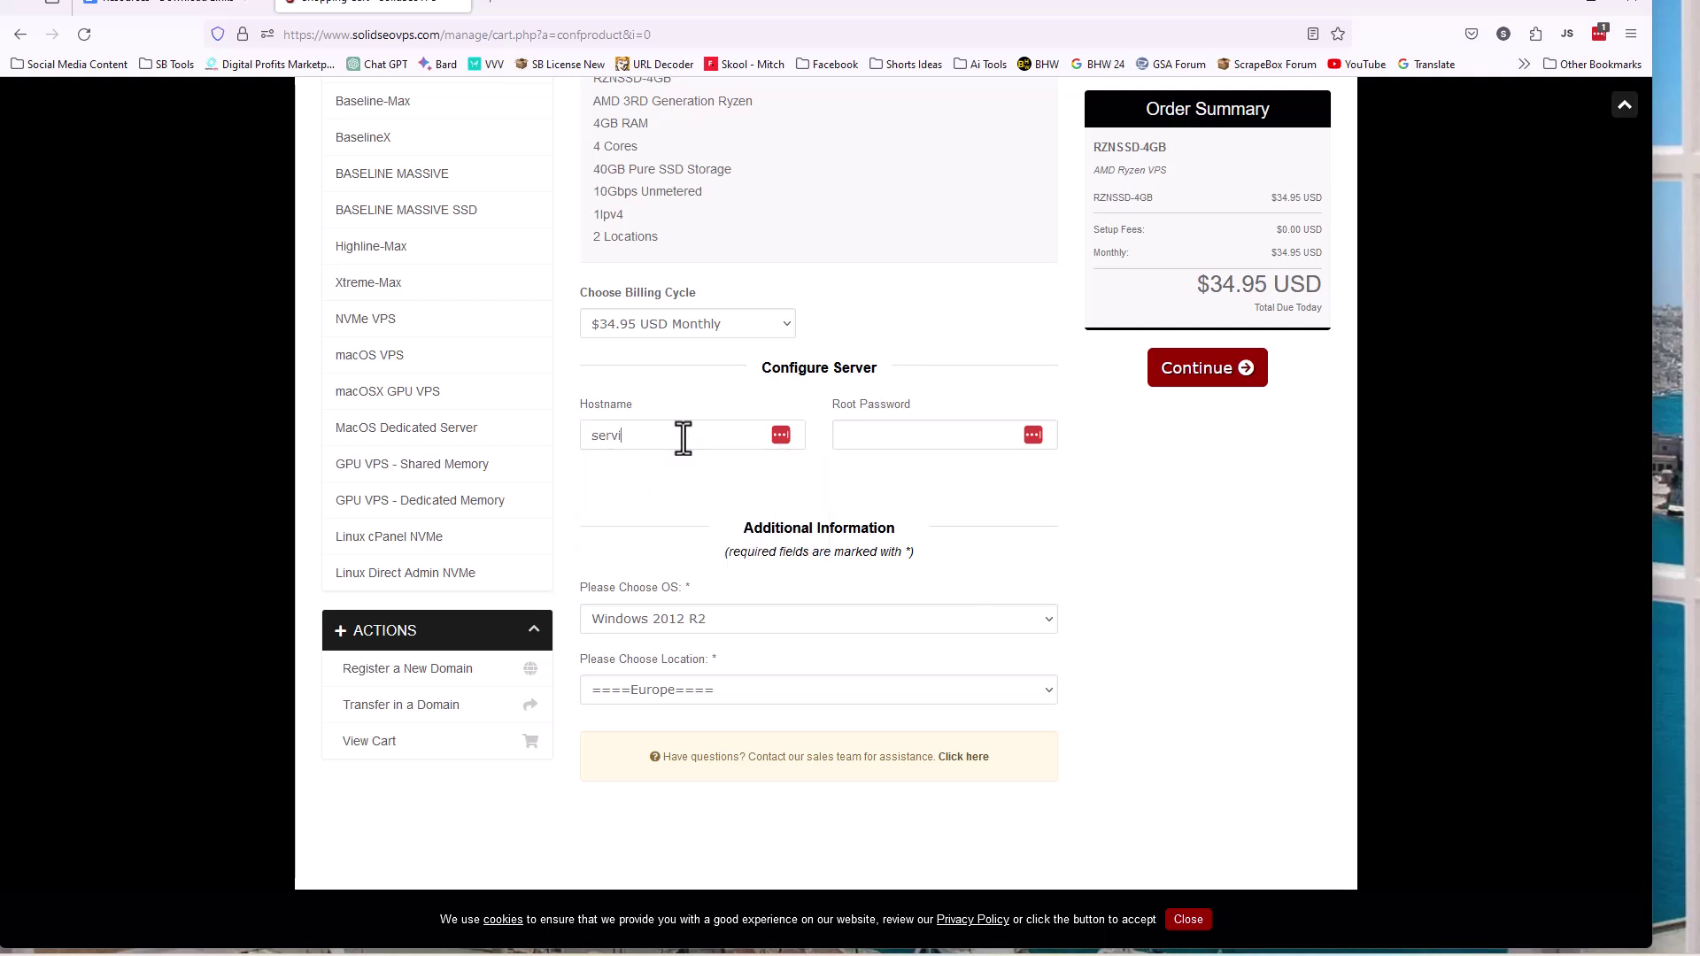
text(relkdfklhdf)
click(993, 435)
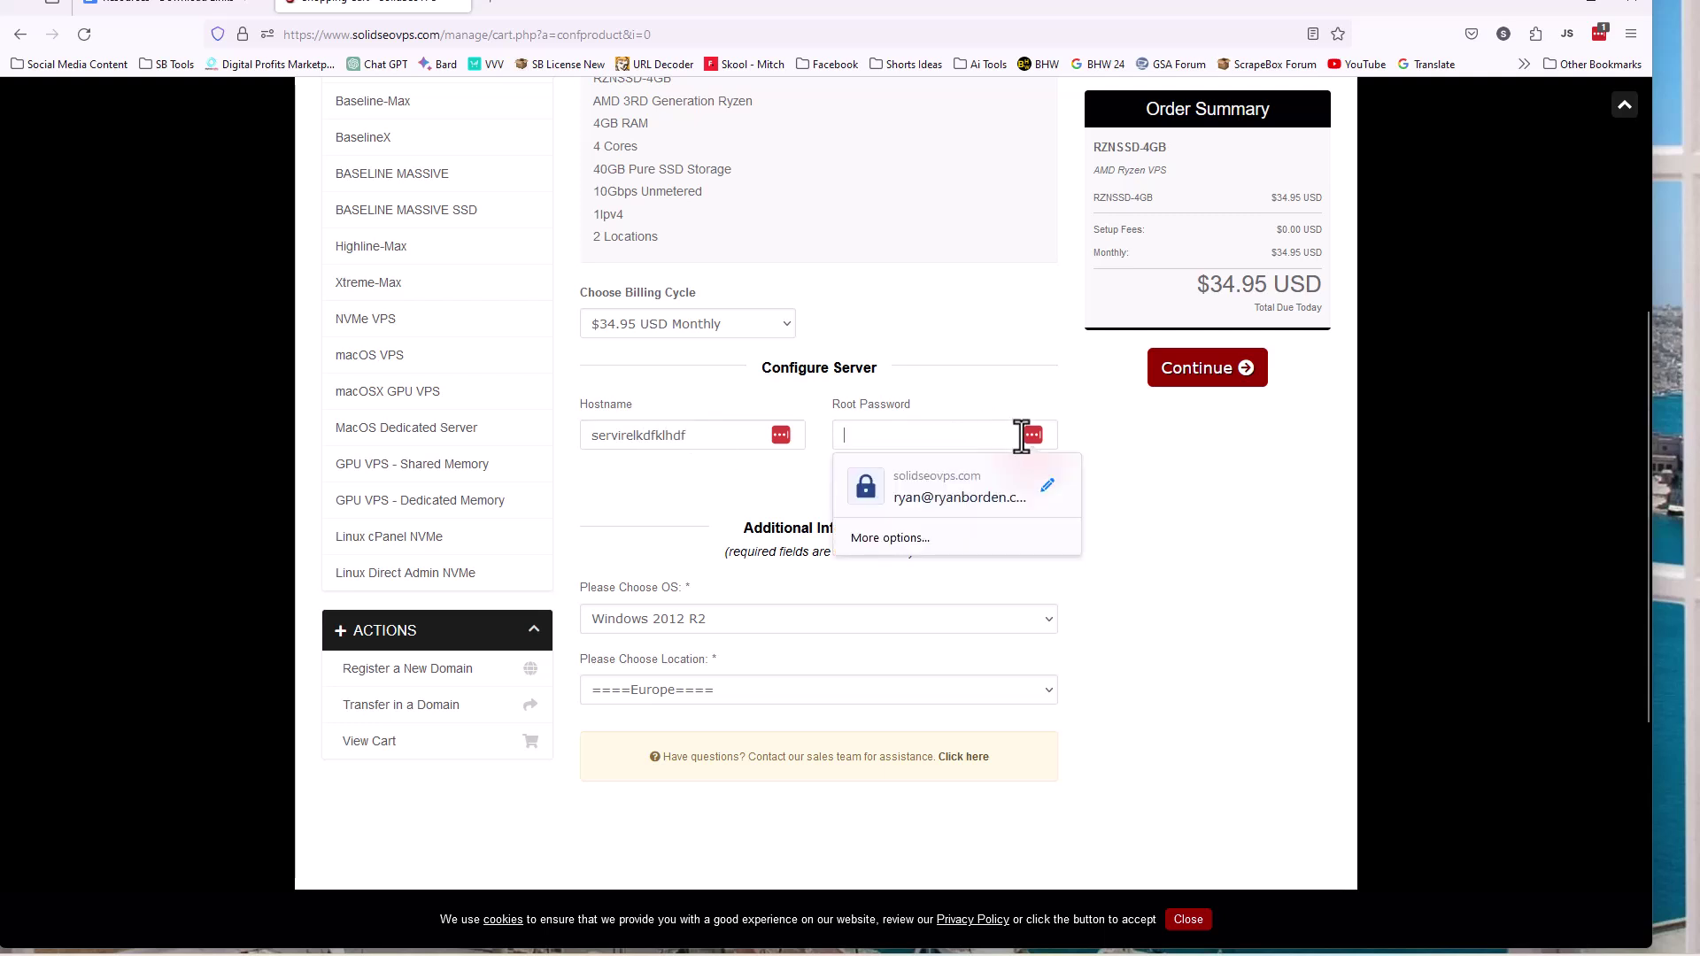
click(965, 538)
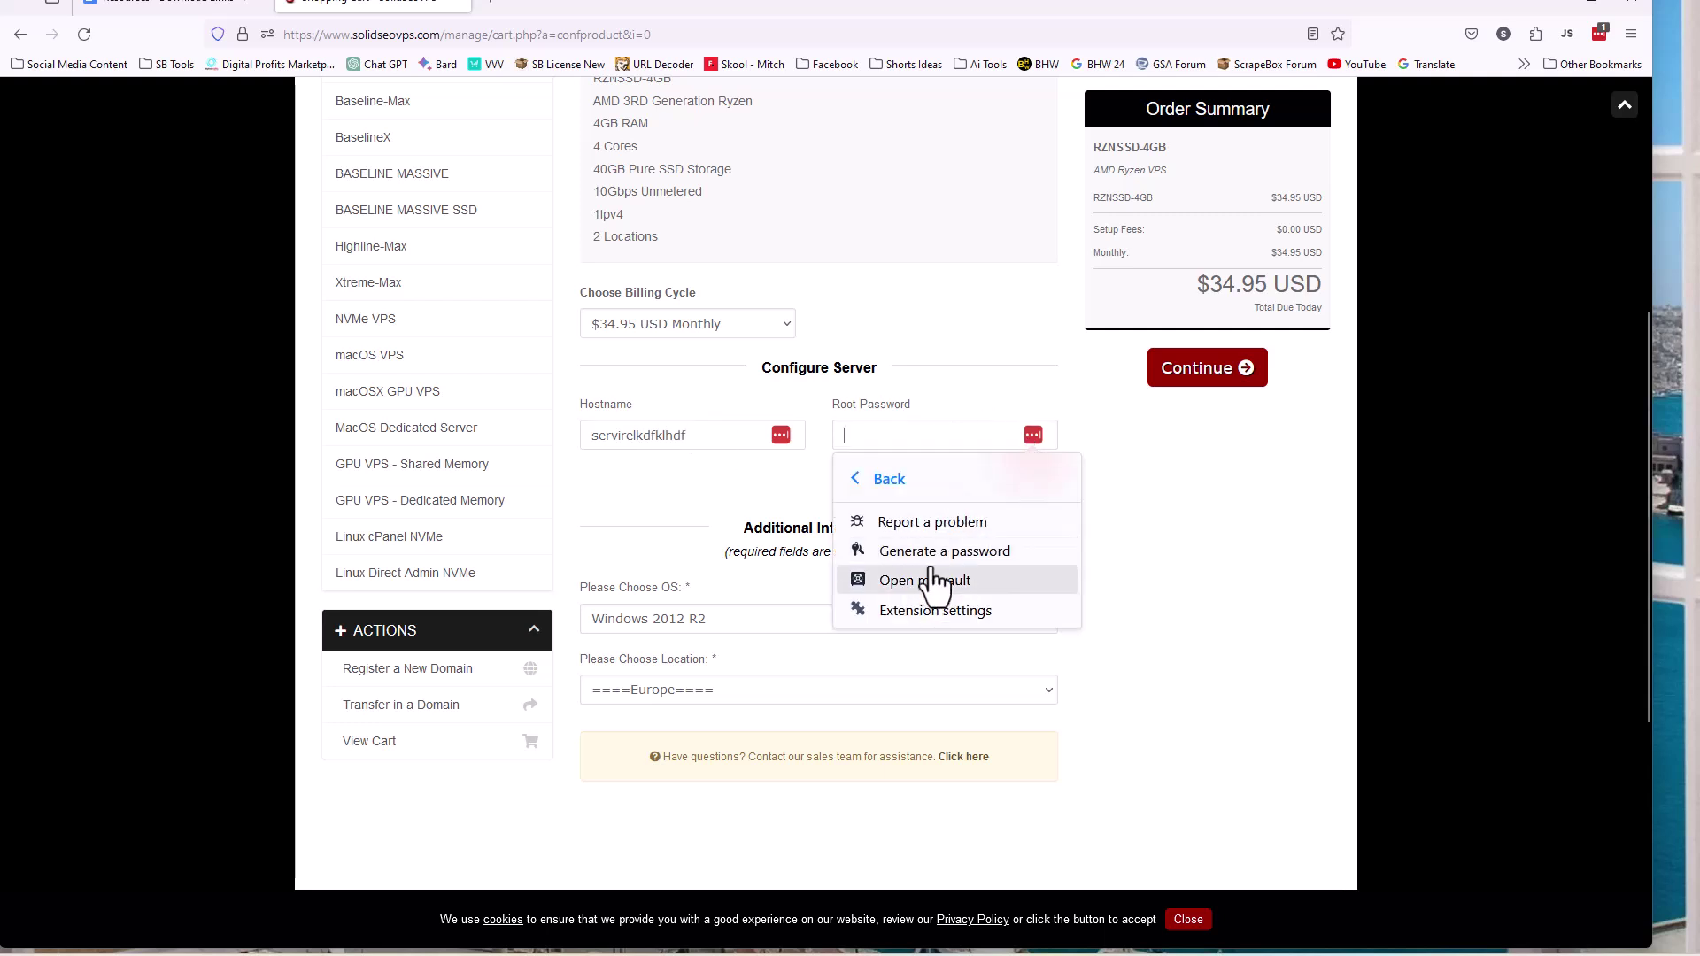
click(939, 550)
click(921, 498)
Choose Windows 2022 as the OS and Atlanta-GA as the location, then continue.
click(653, 621)
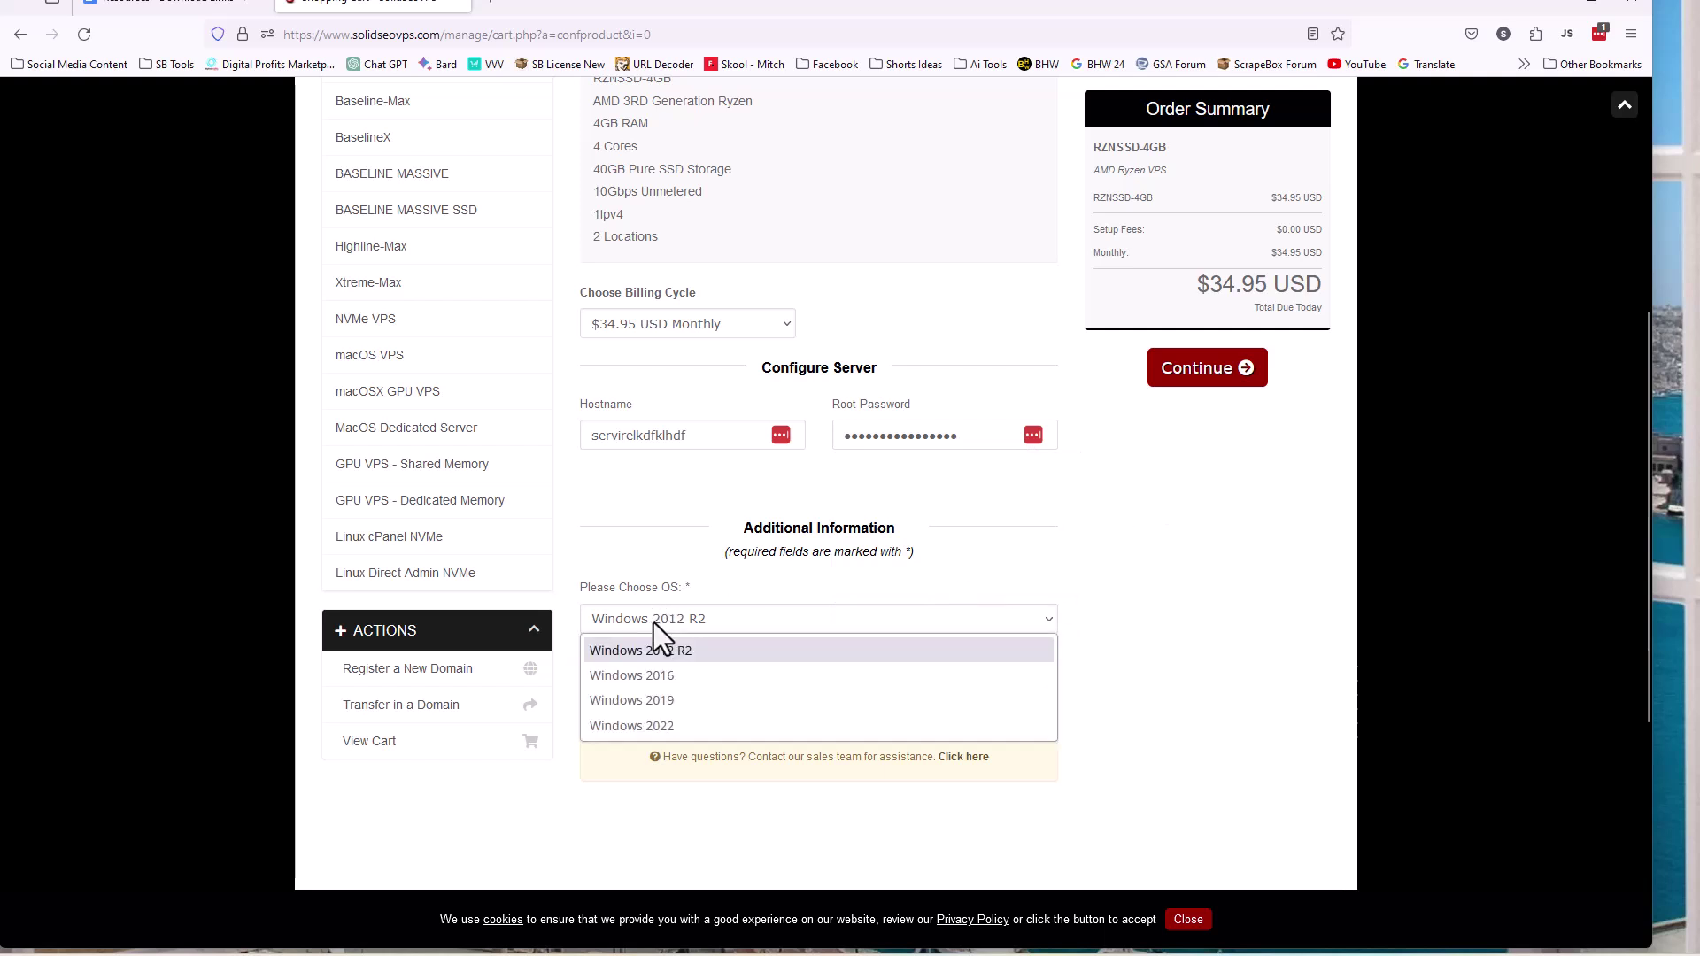
click(677, 728)
click(781, 691)
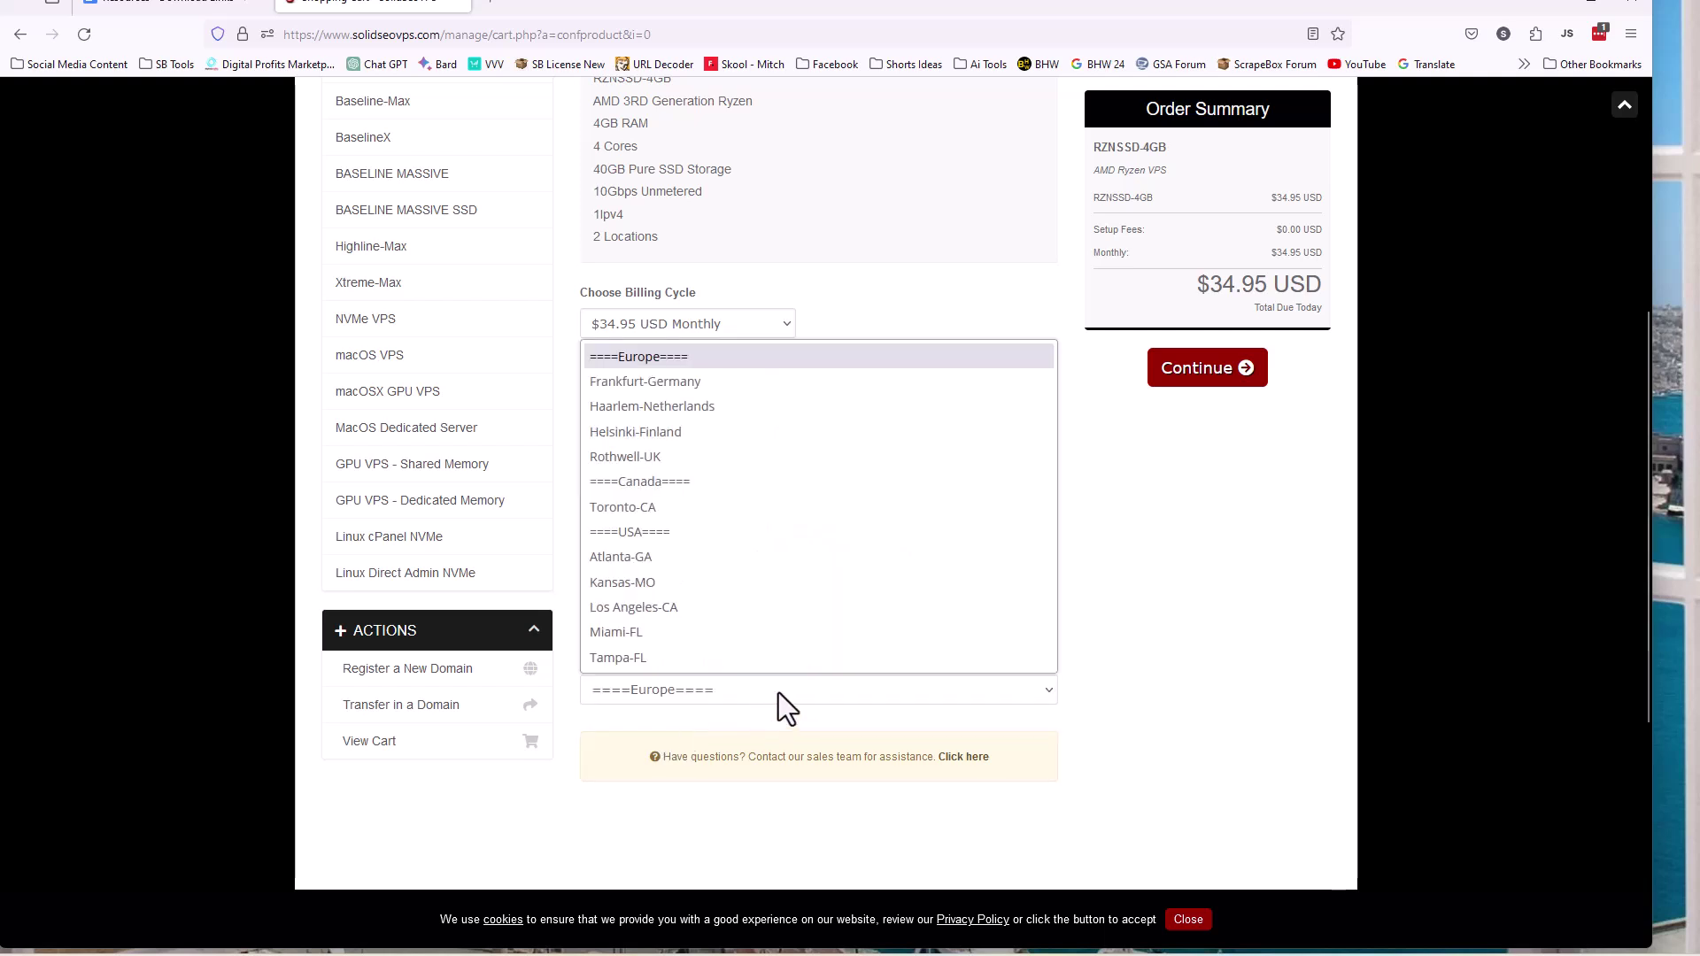
click(735, 556)
click(1191, 372)
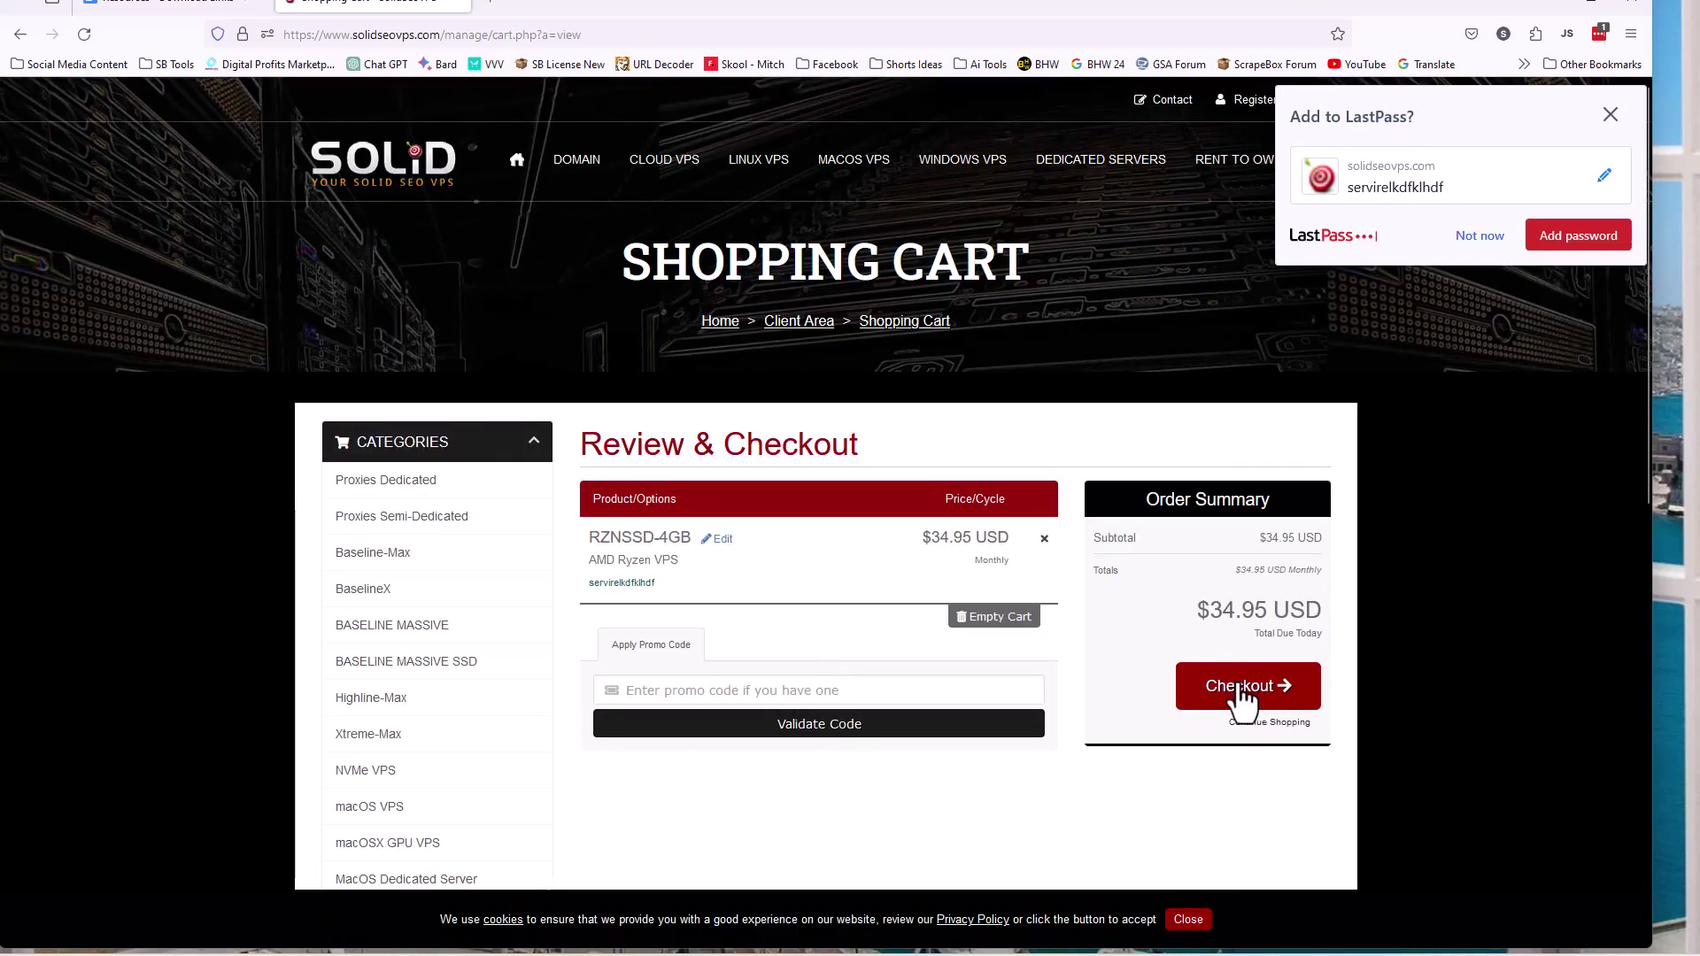
Return to the cart page, dismiss the save-password offer and scroll to payment options.
click(221, 9)
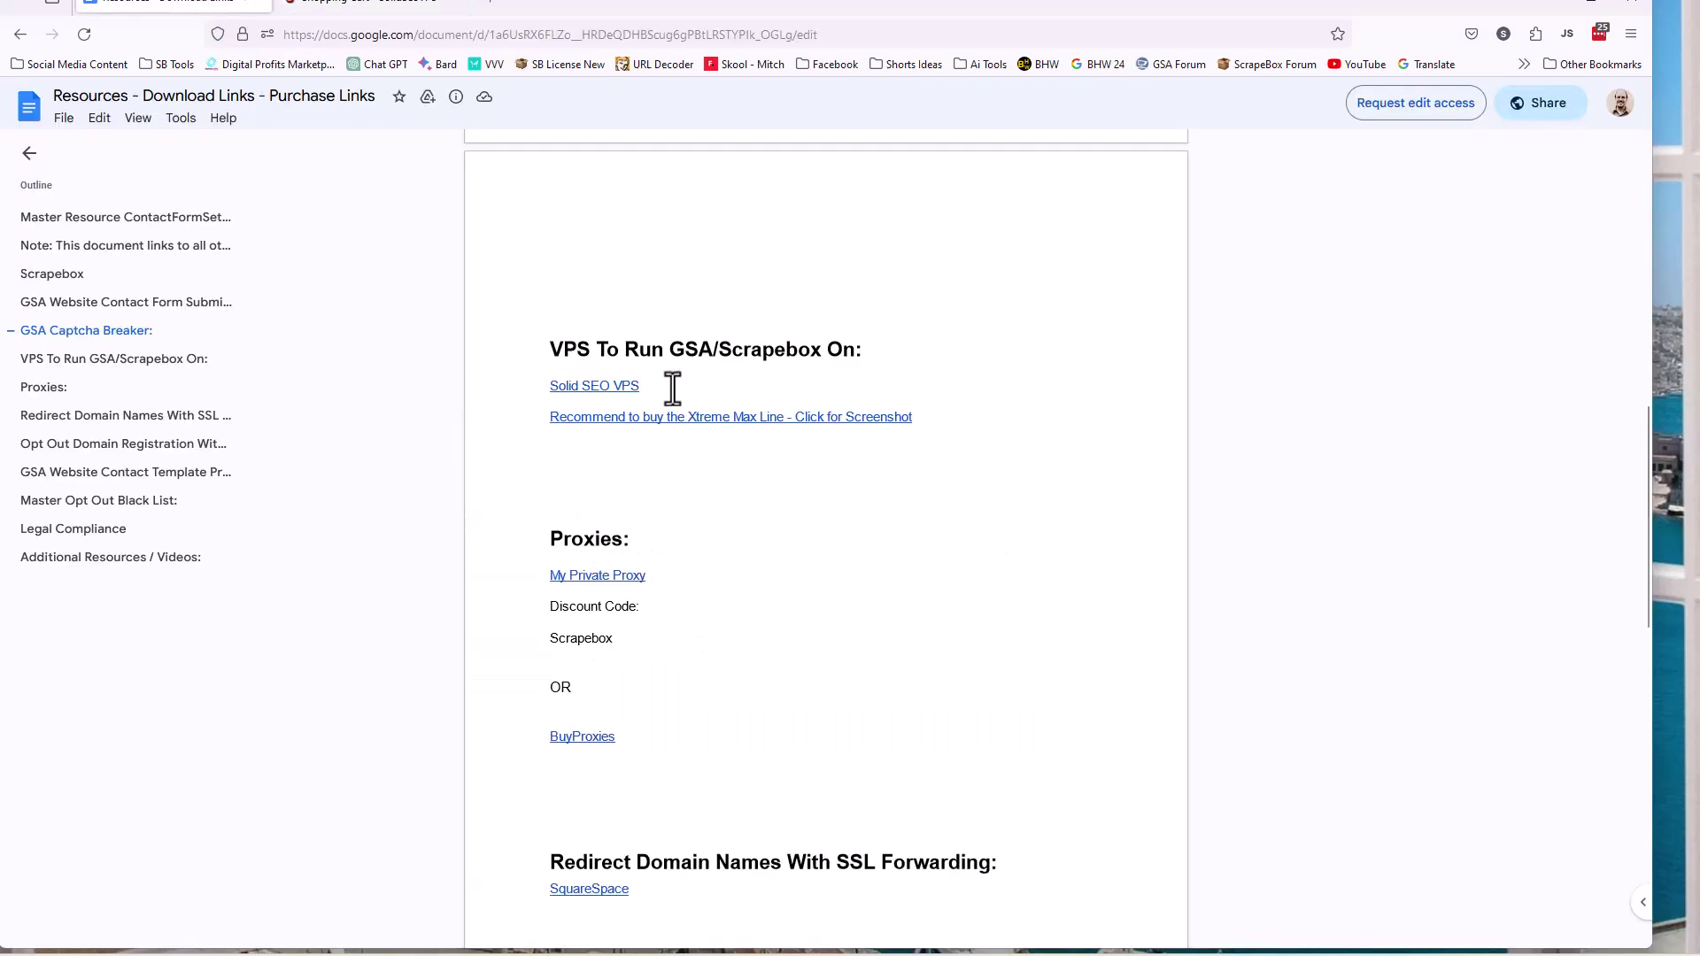
click(372, 7)
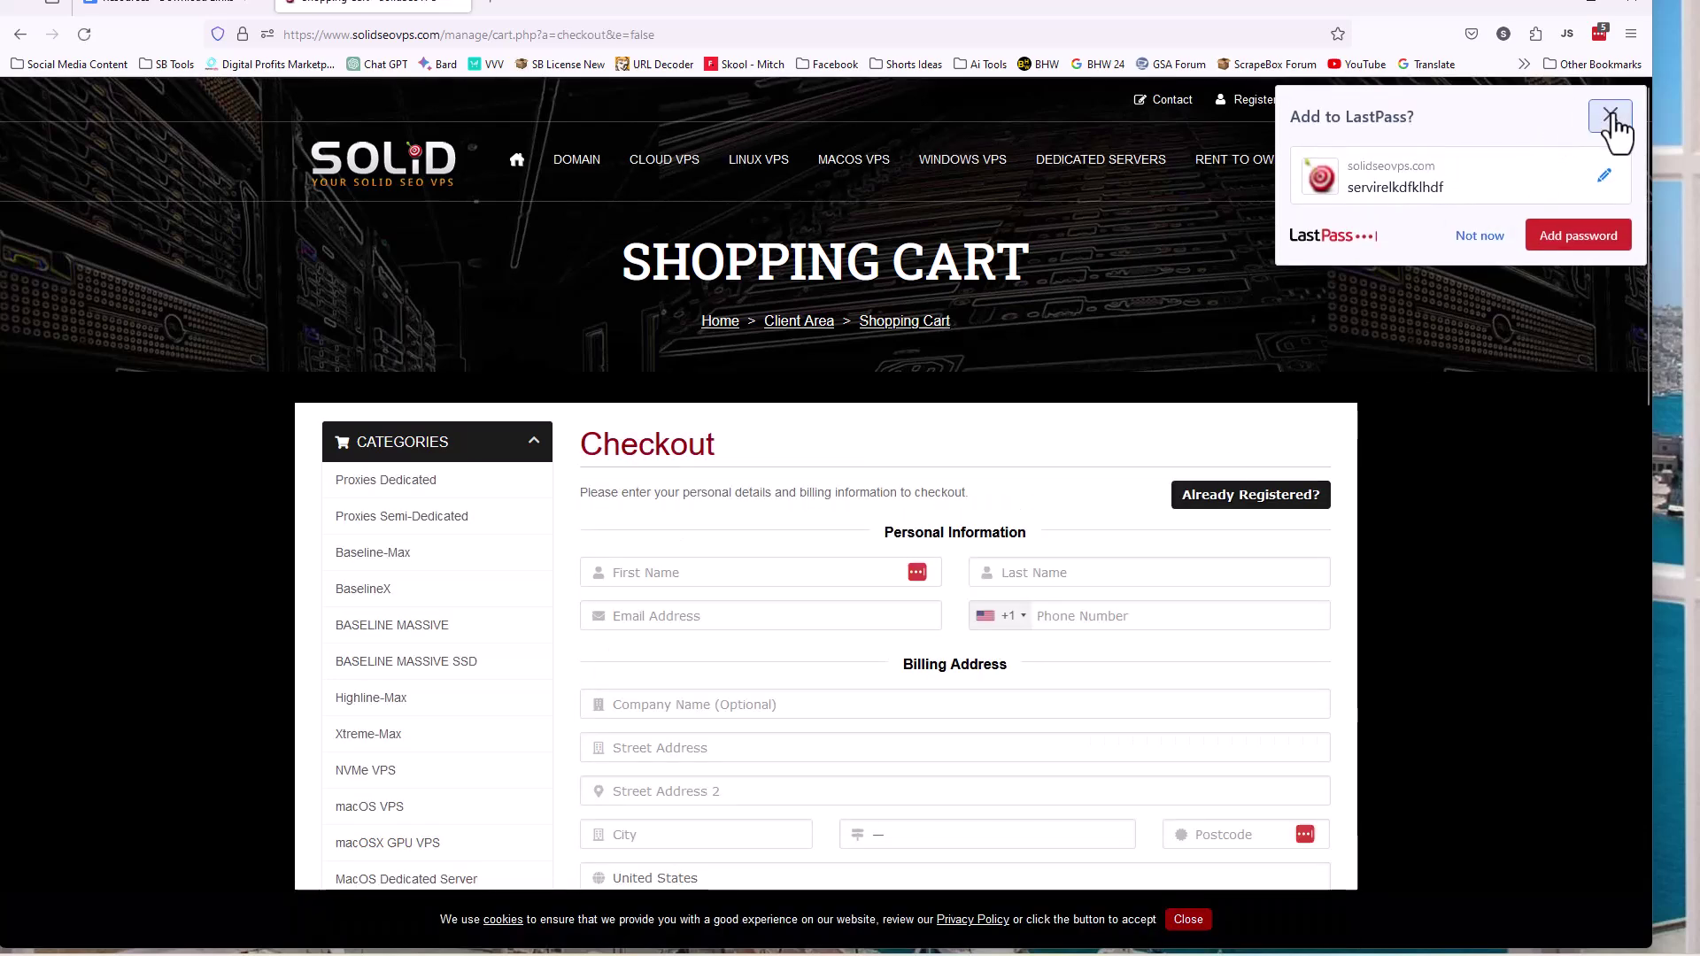
click(1611, 114)
scroll(1208, 279, down, 3)
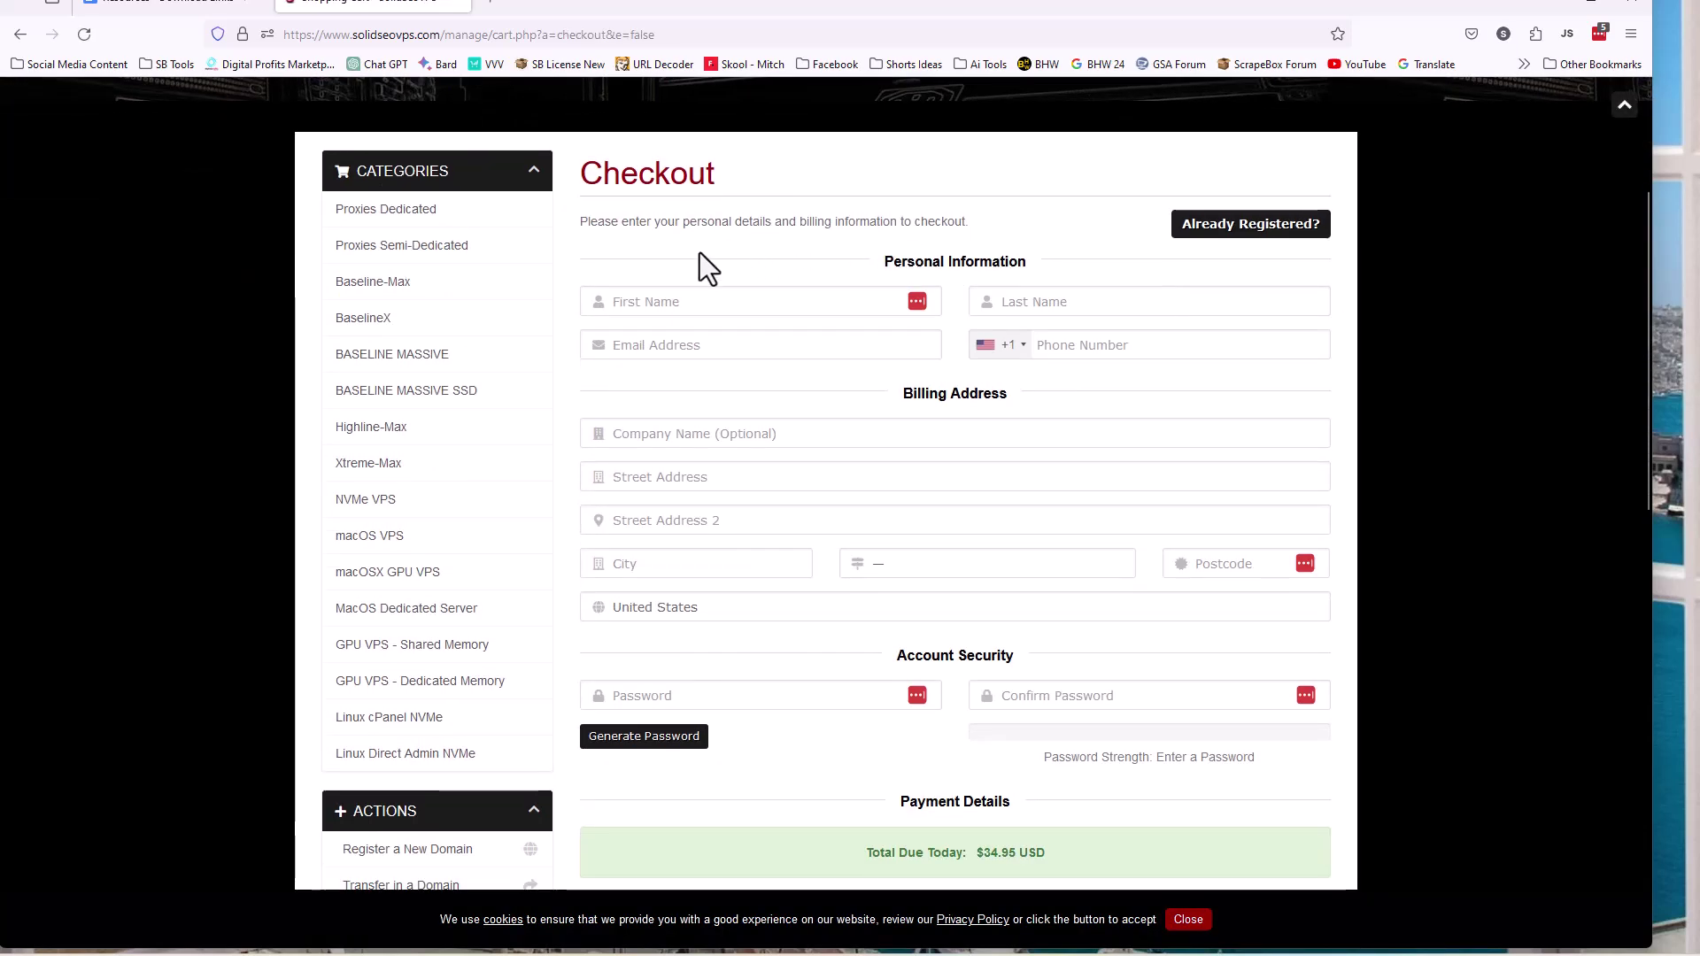
scroll(843, 508, down, 4)
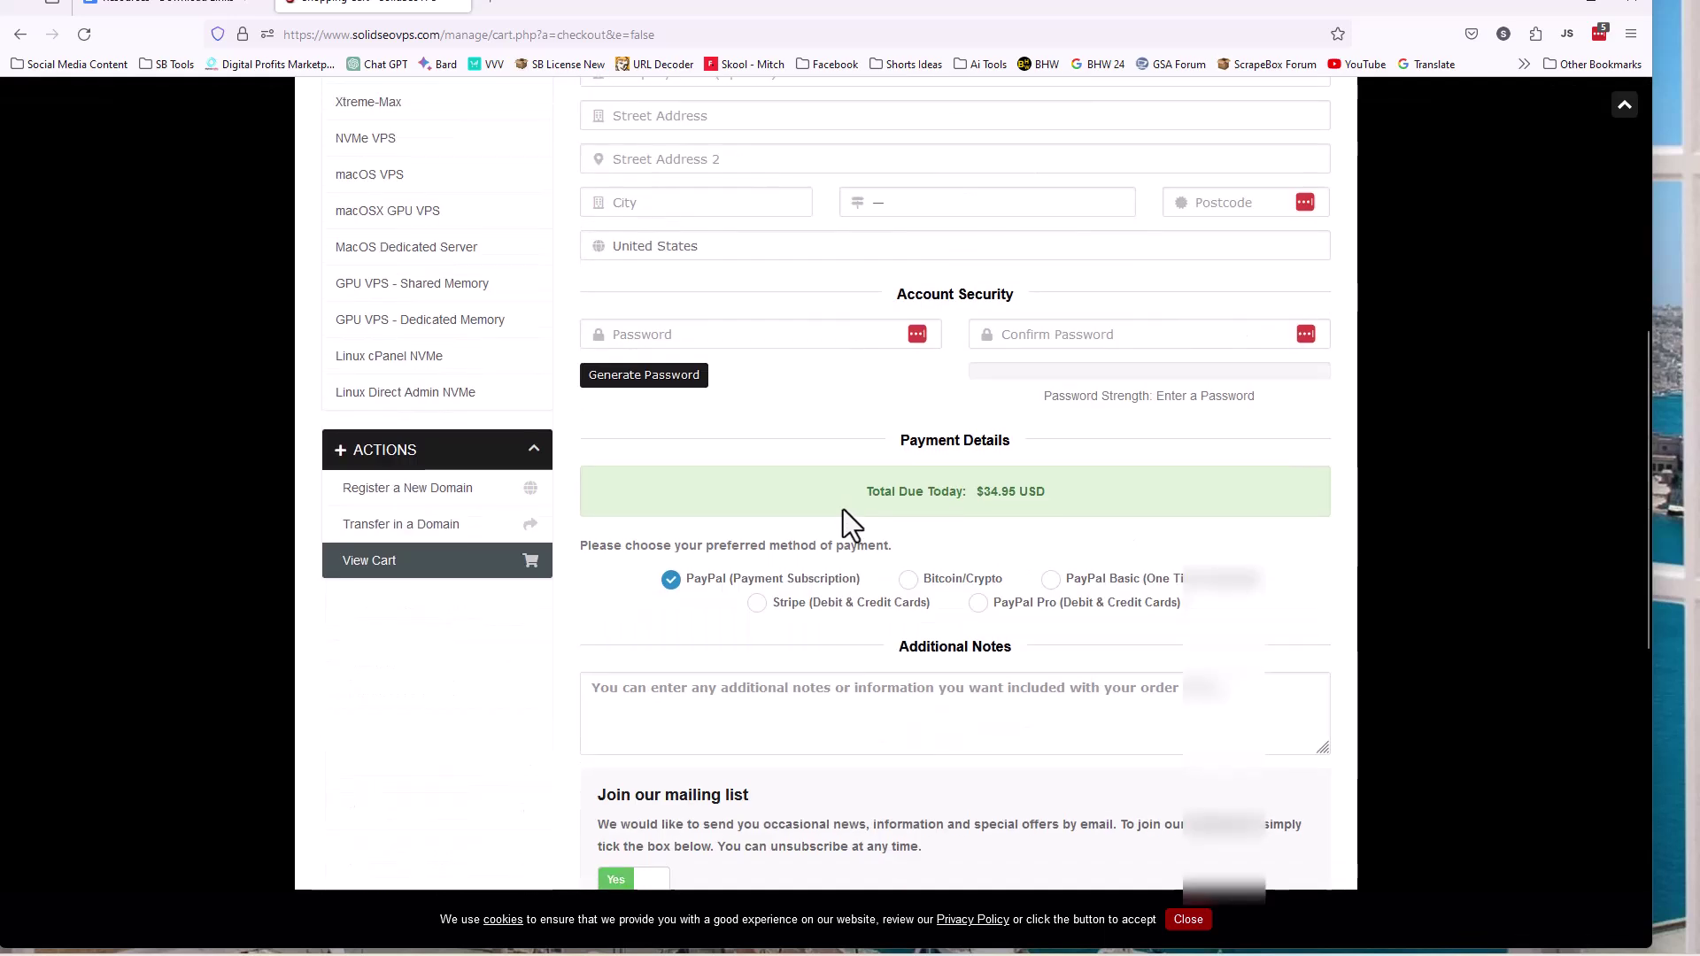
scroll(843, 508, down, 2)
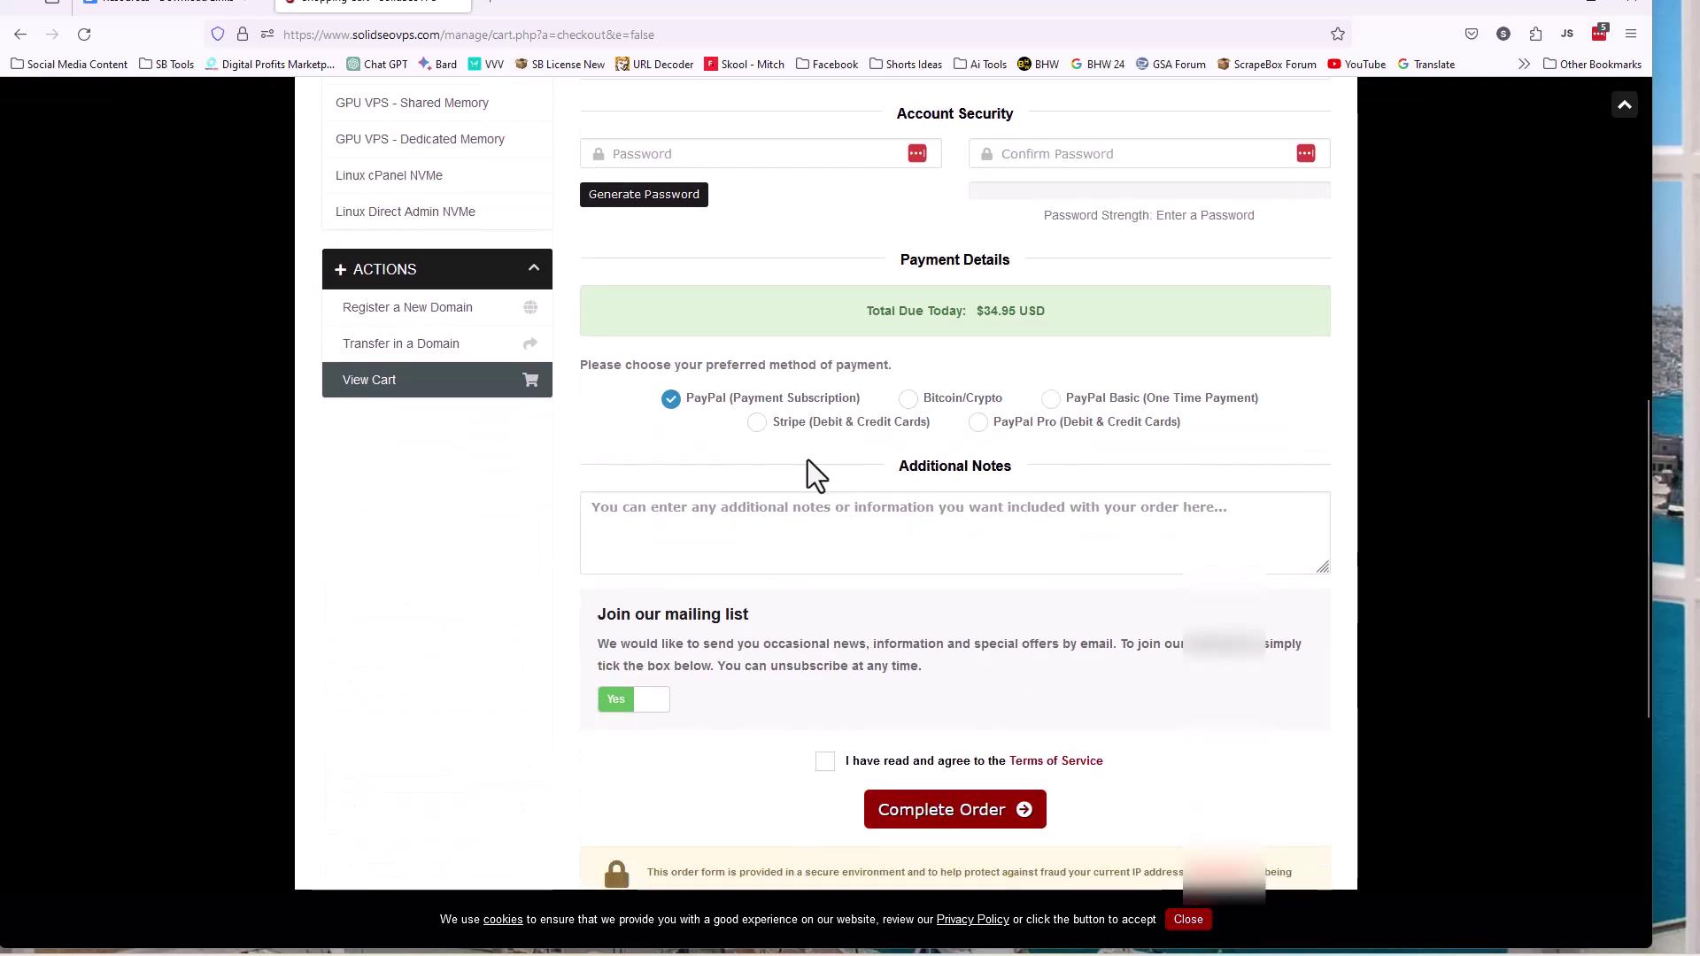
Keep PayPal subscription payment, accept the Terms of Service, and minimise Firefox.
click(876, 423)
click(768, 399)
scroll(842, 434, down, 3)
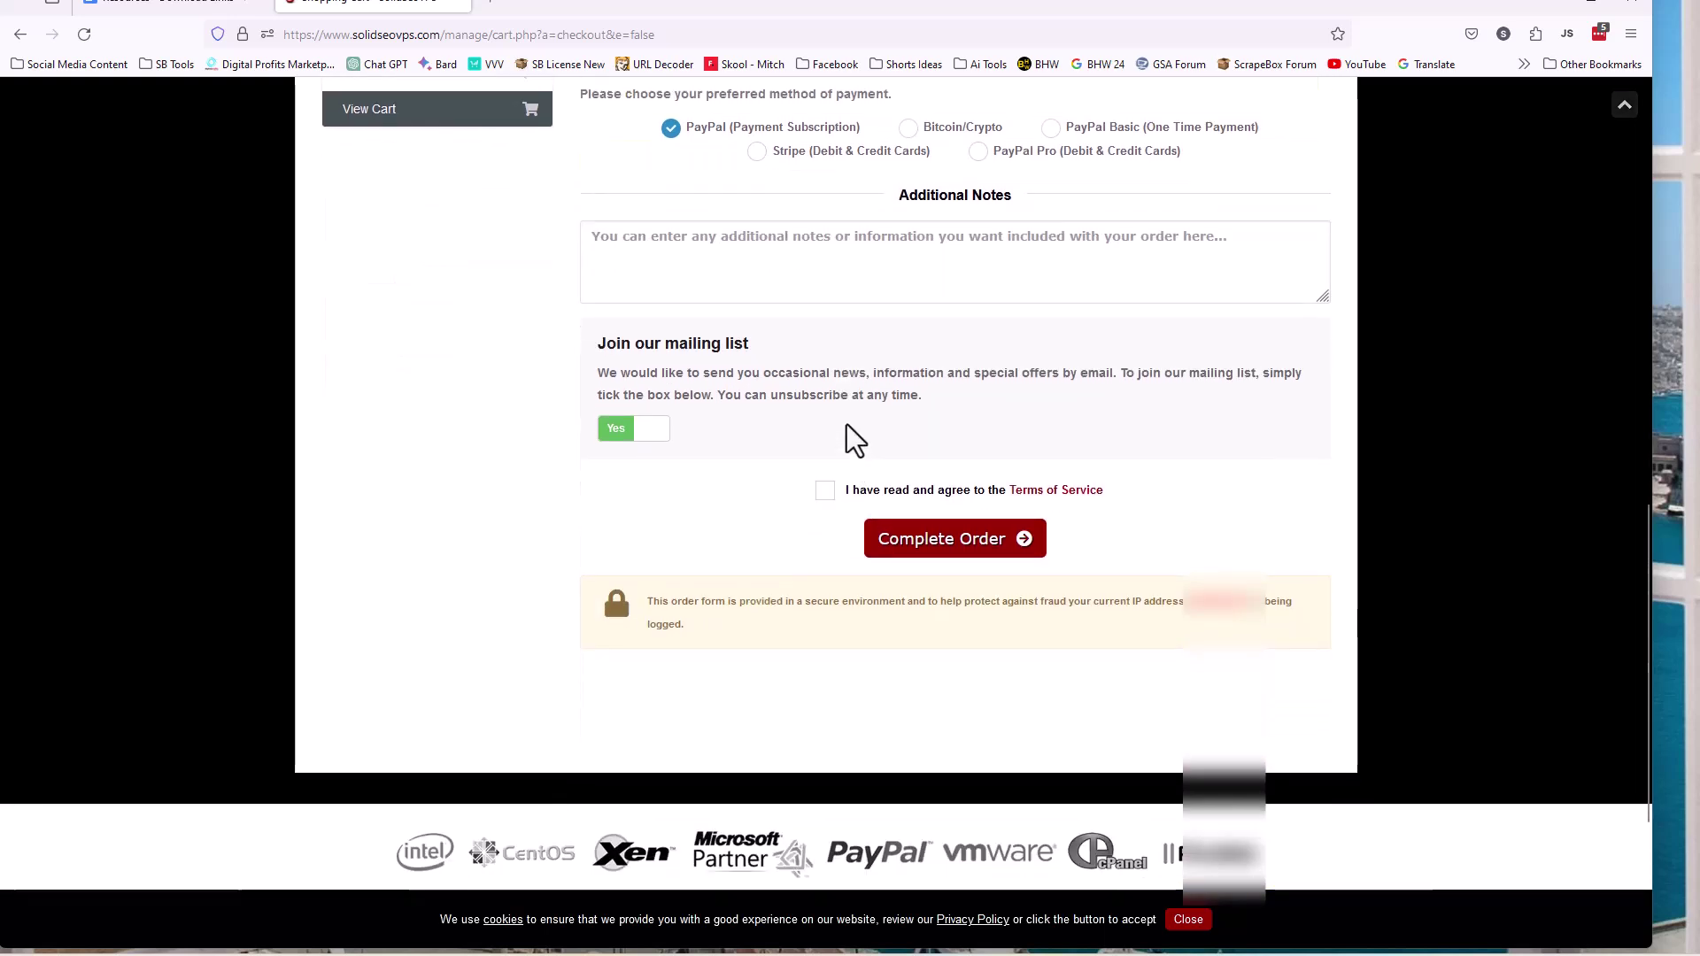
click(833, 492)
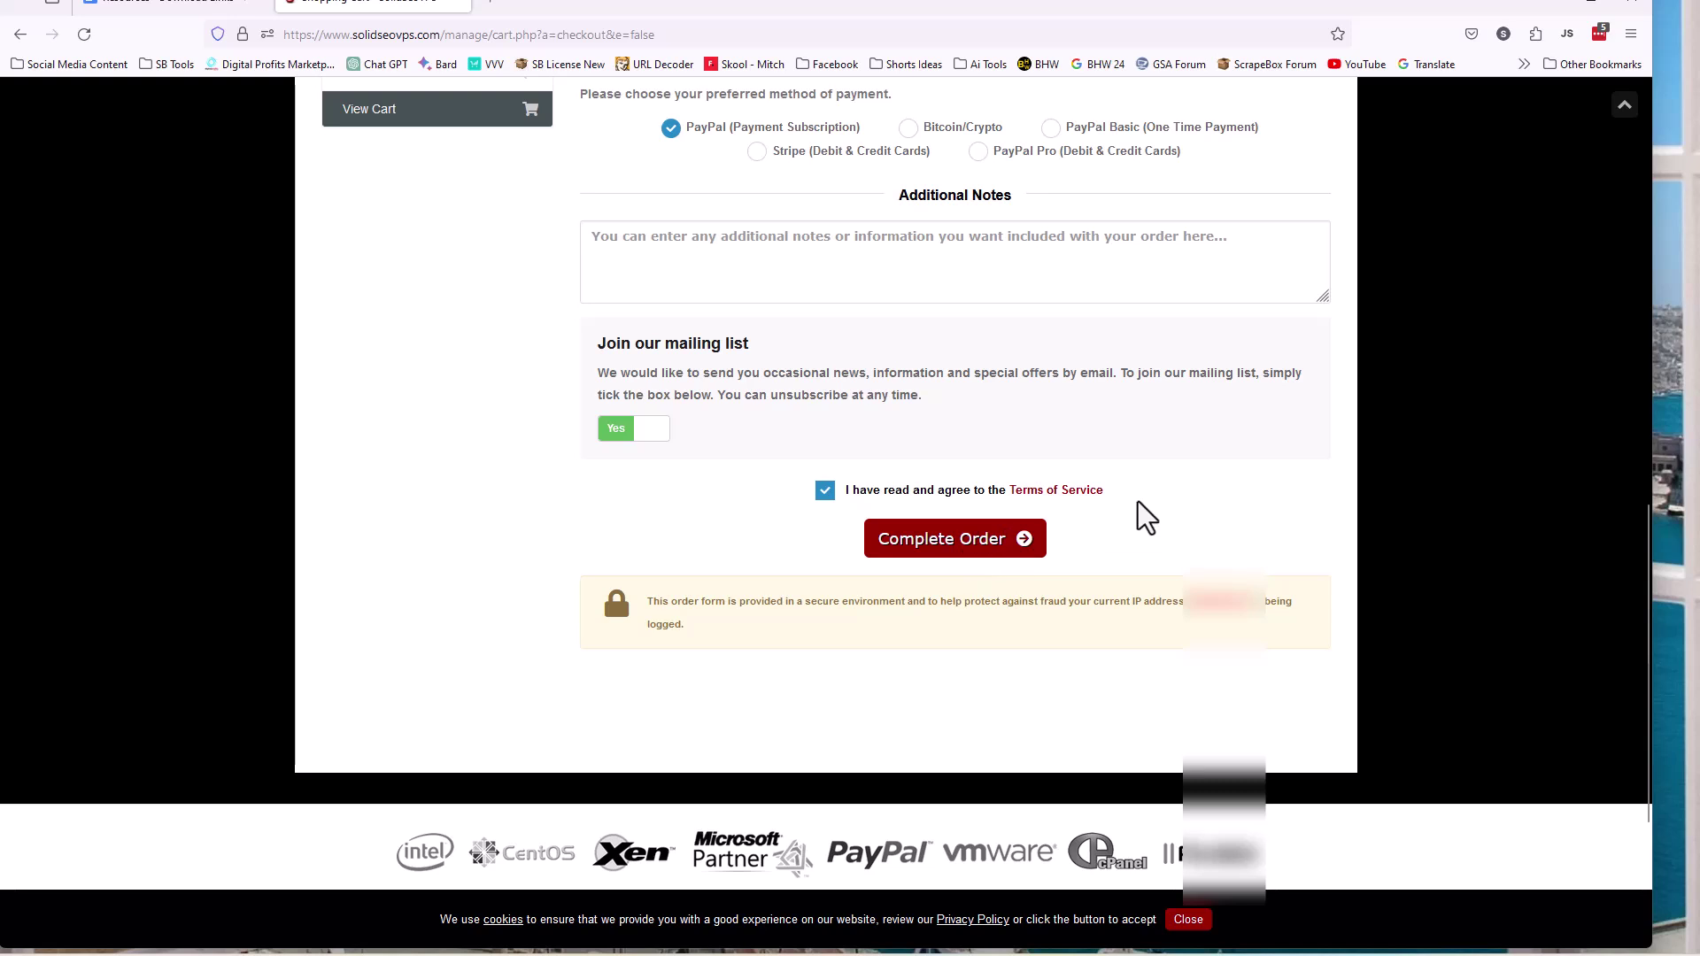
click(1591, 2)
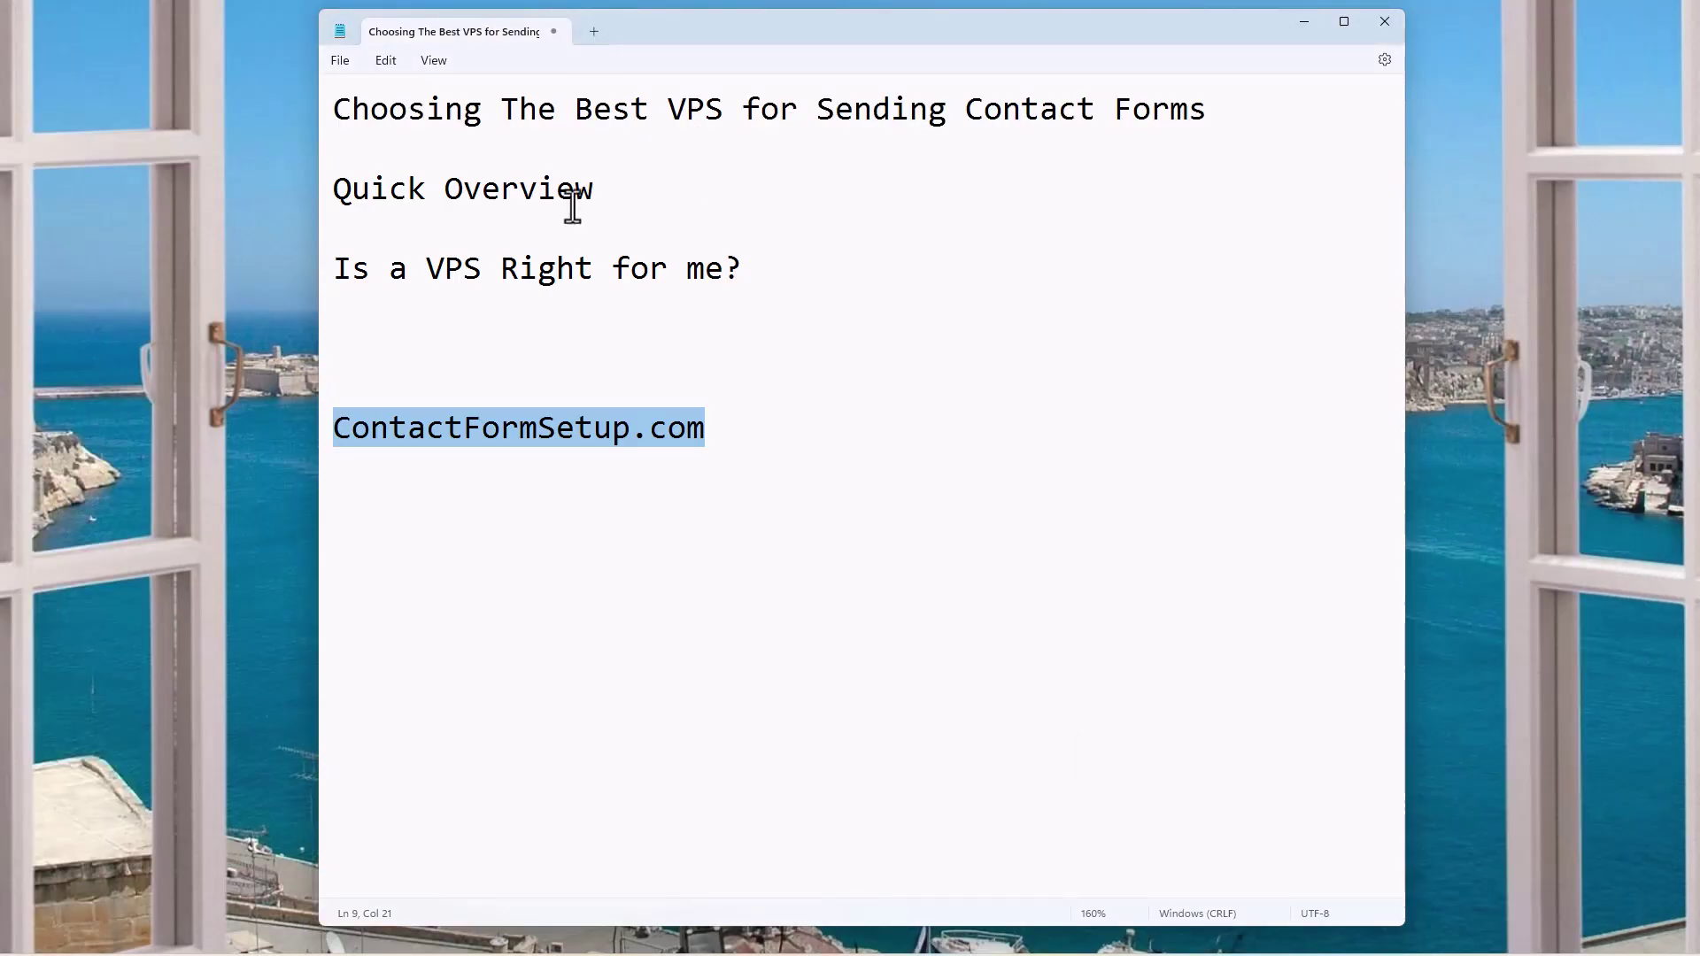
Delete the Quick Overview line from the Notepad outline.
click(798, 201)
shift+click(300, 182)
key(BackSpace)
key(BackSpace)
key(BackSpace)
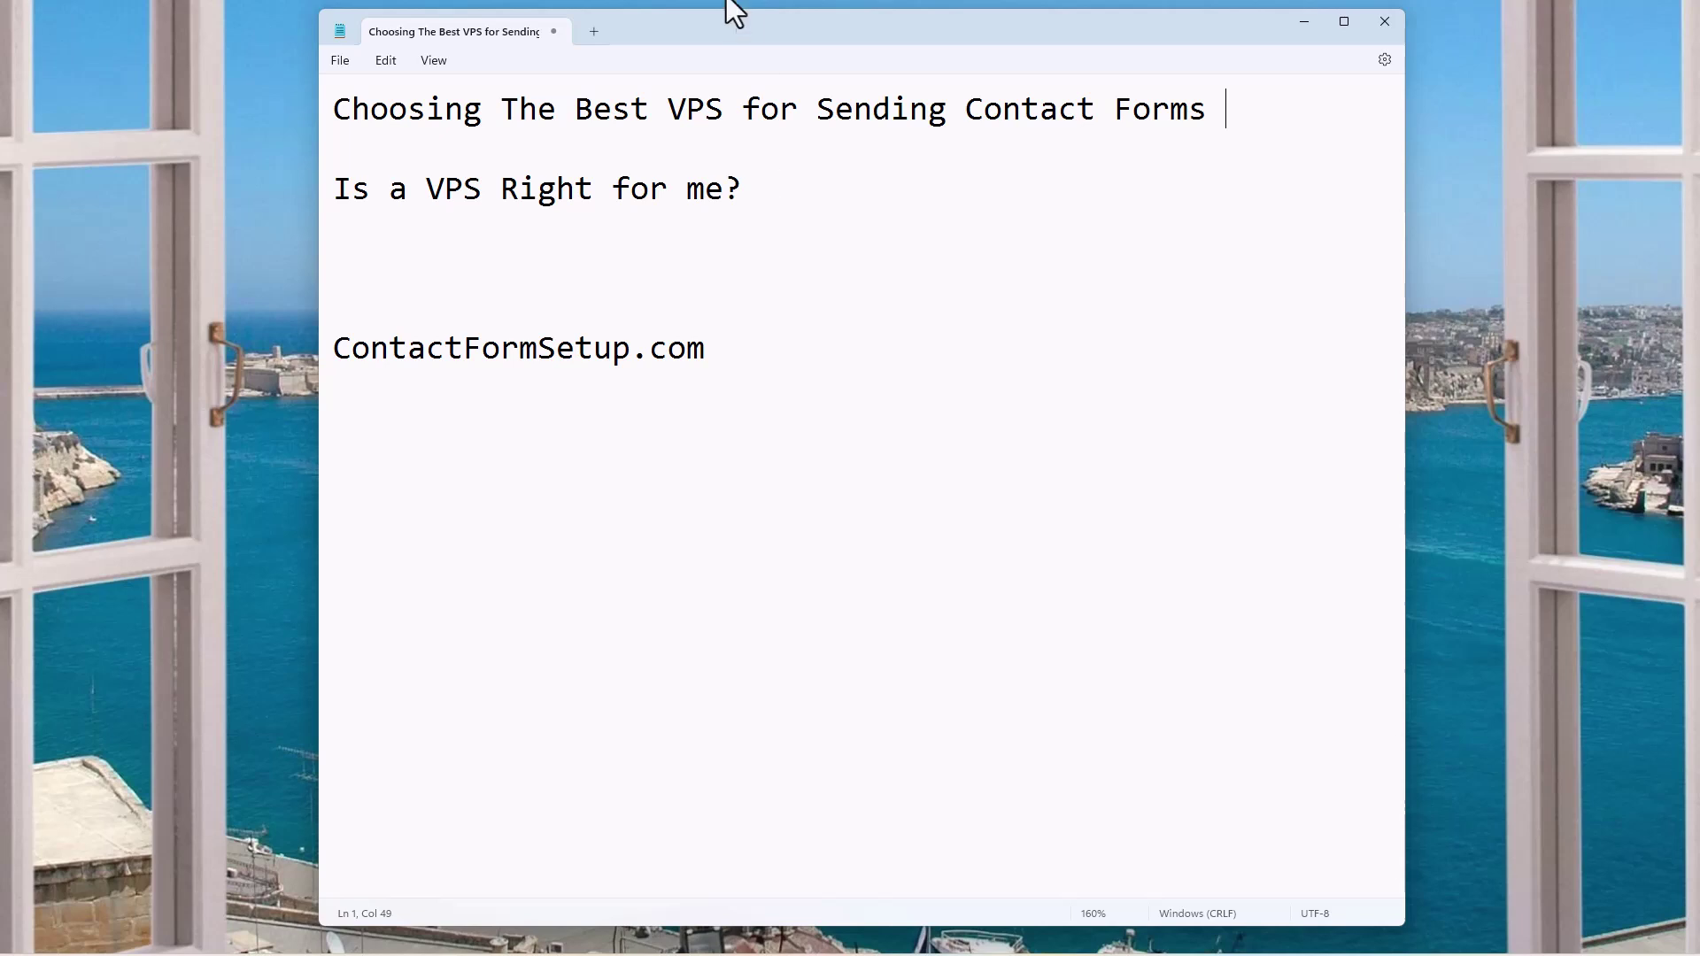
Briefly select the 'Is a VPS Right for me?' line, then bring up GSA Website Contact.
key(Down)
key(Down)
key(Home)
key(shift+End)
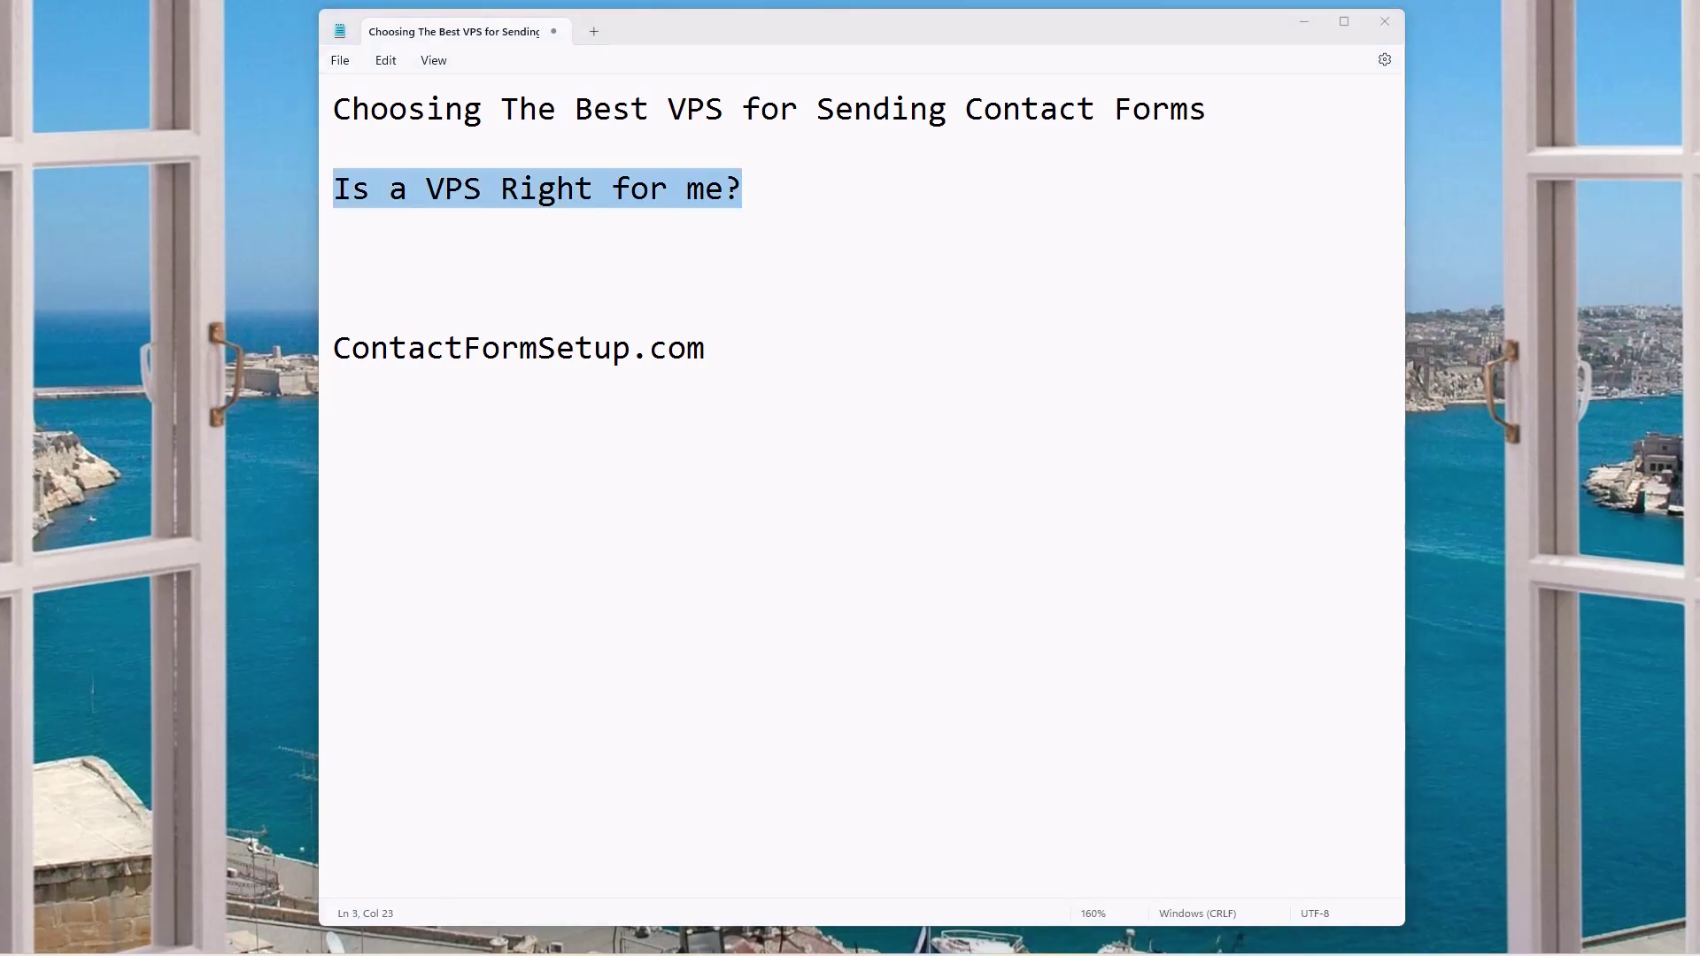
click(775, 209)
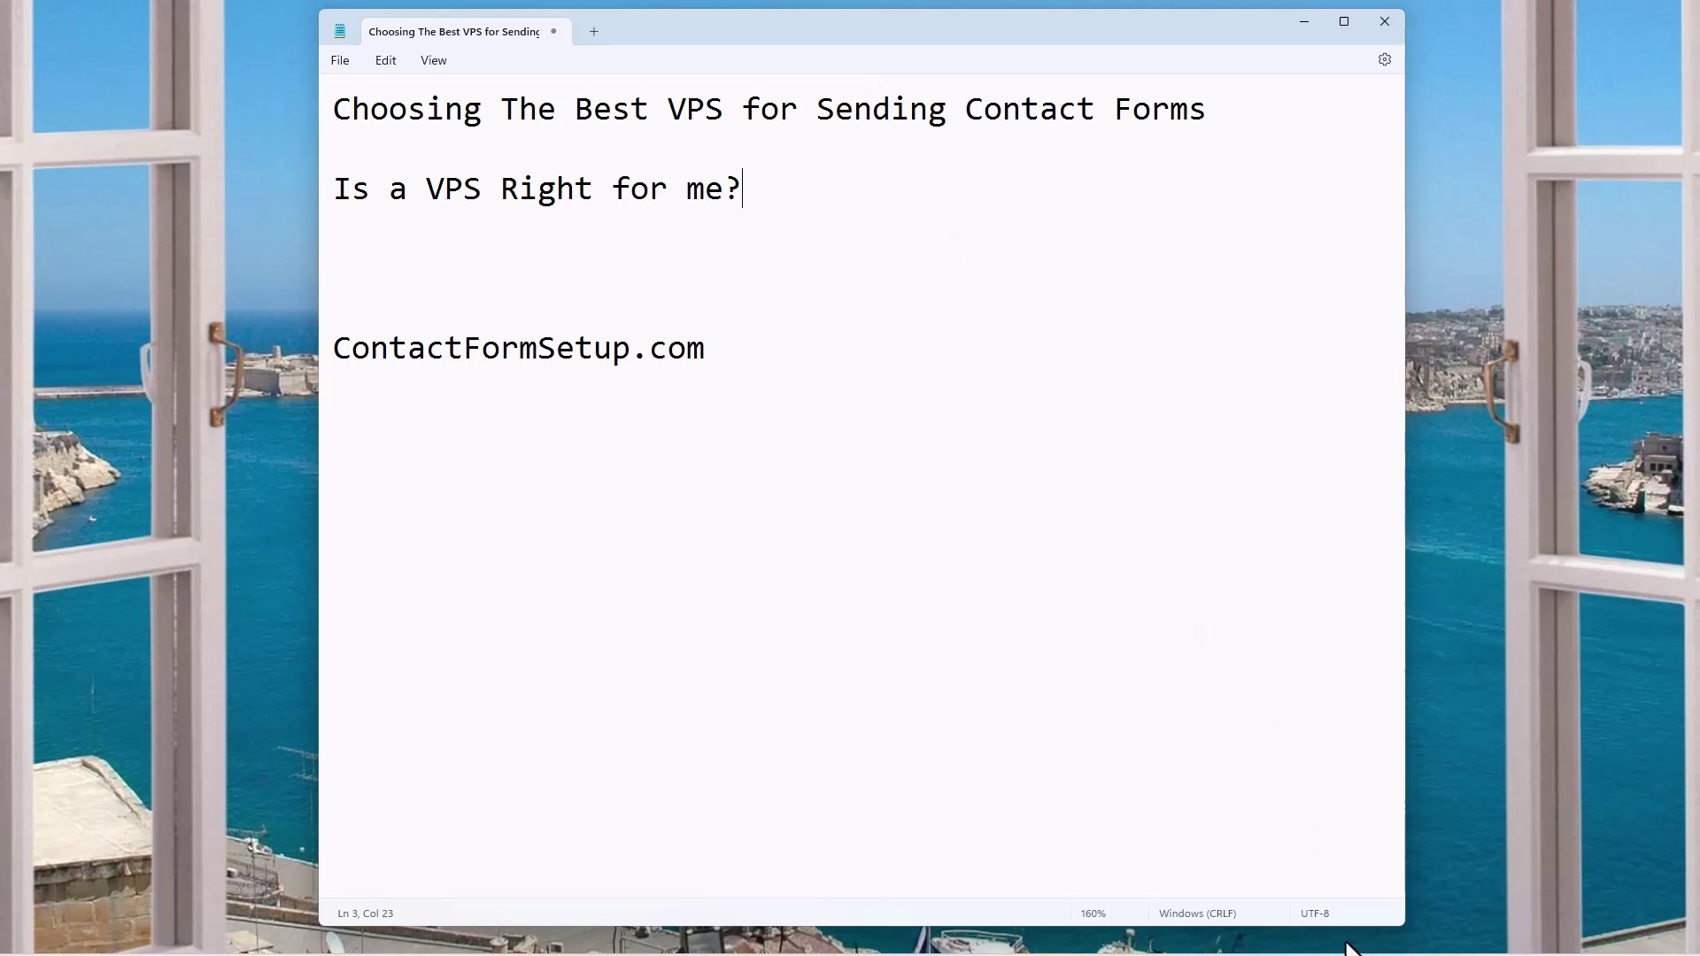
click(1280, 939)
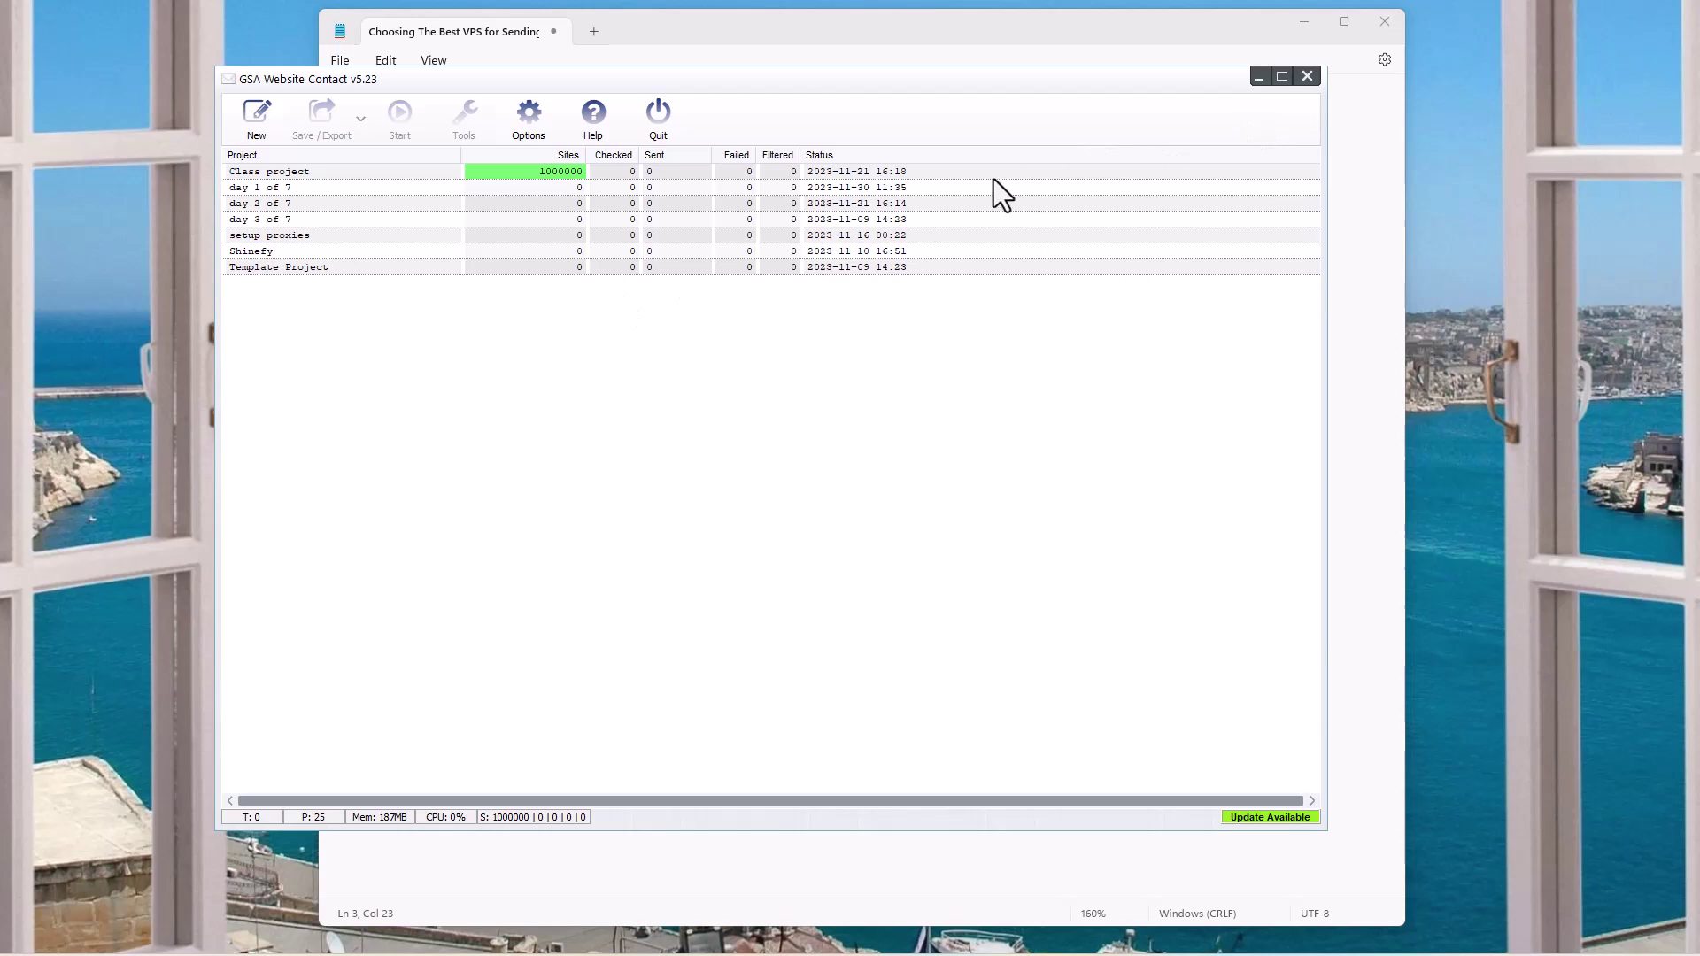
Minimise the GSA Website Contact project window to reveal the Notepad outline.
click(1257, 83)
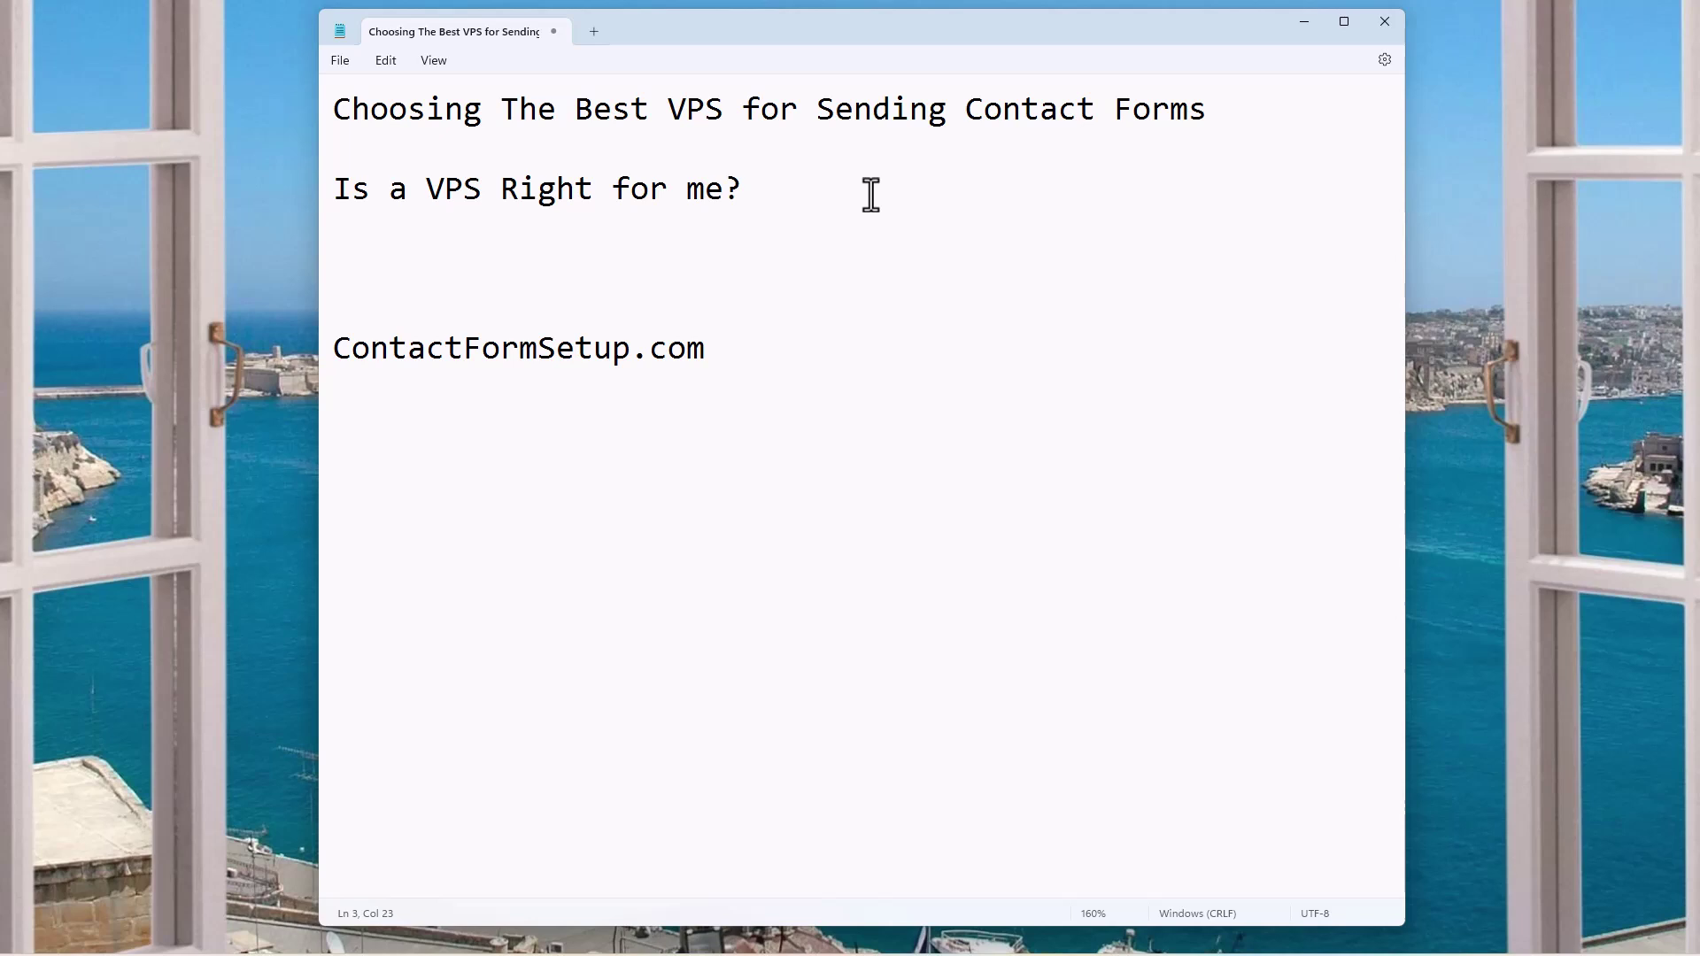
Select the ContactFormSetup.com line in Notepad and copy it to the clipboard.
click(787, 4)
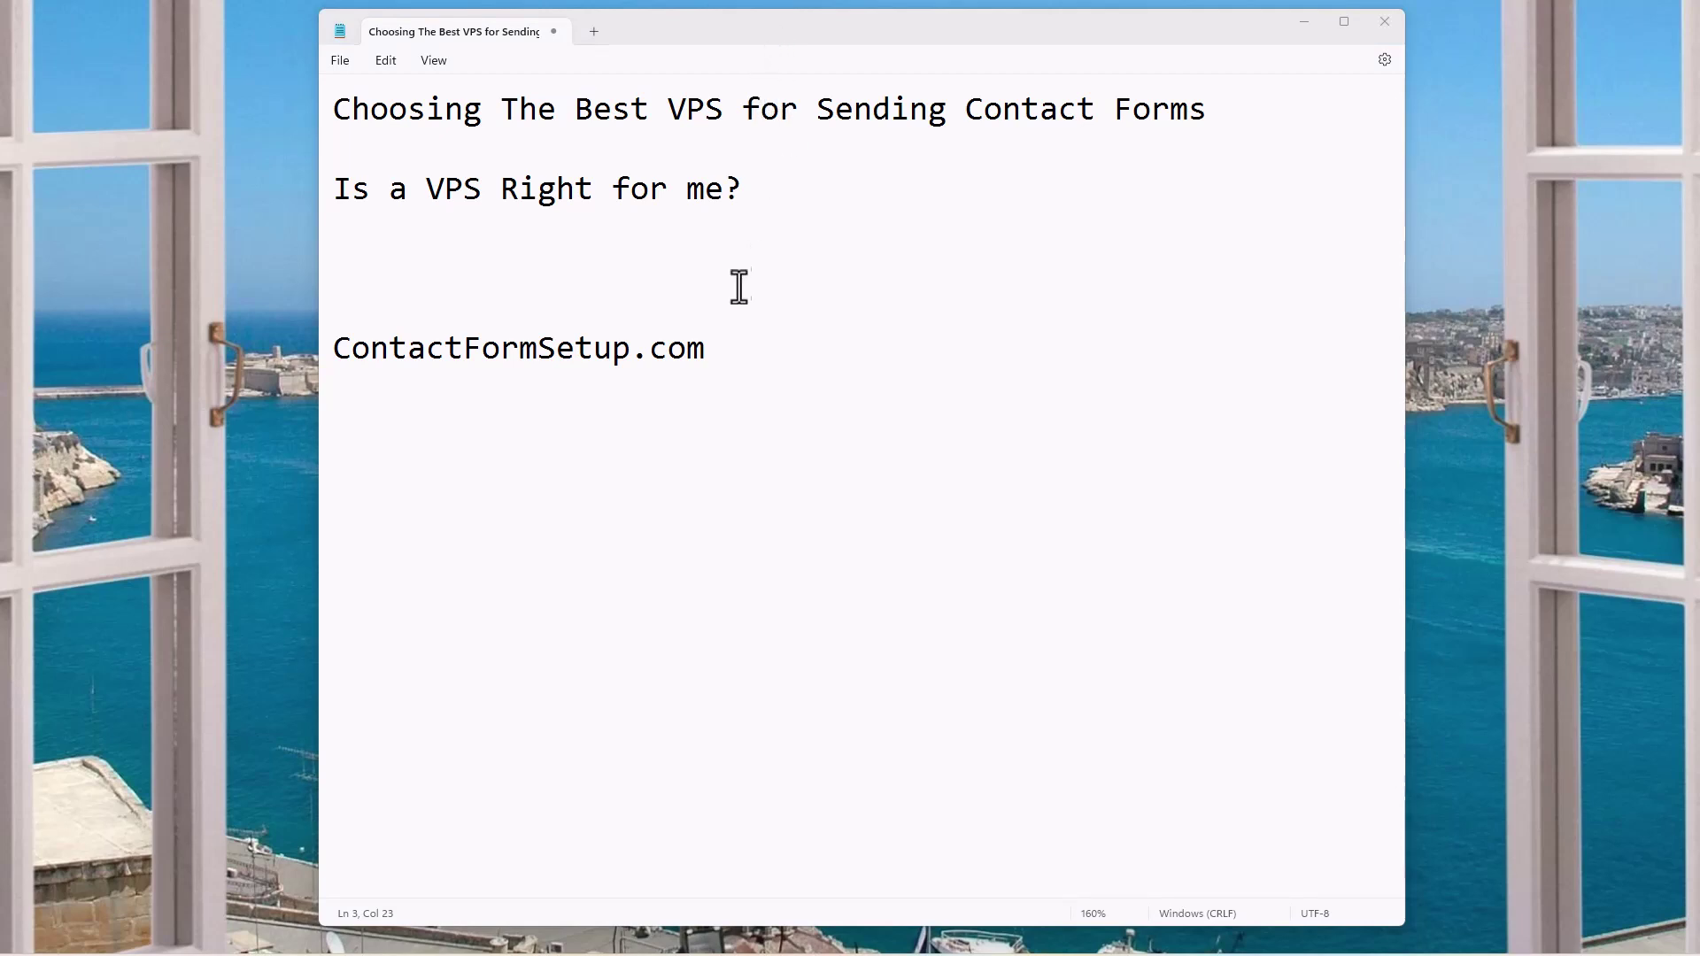
drag(725, 349, 247, 333)
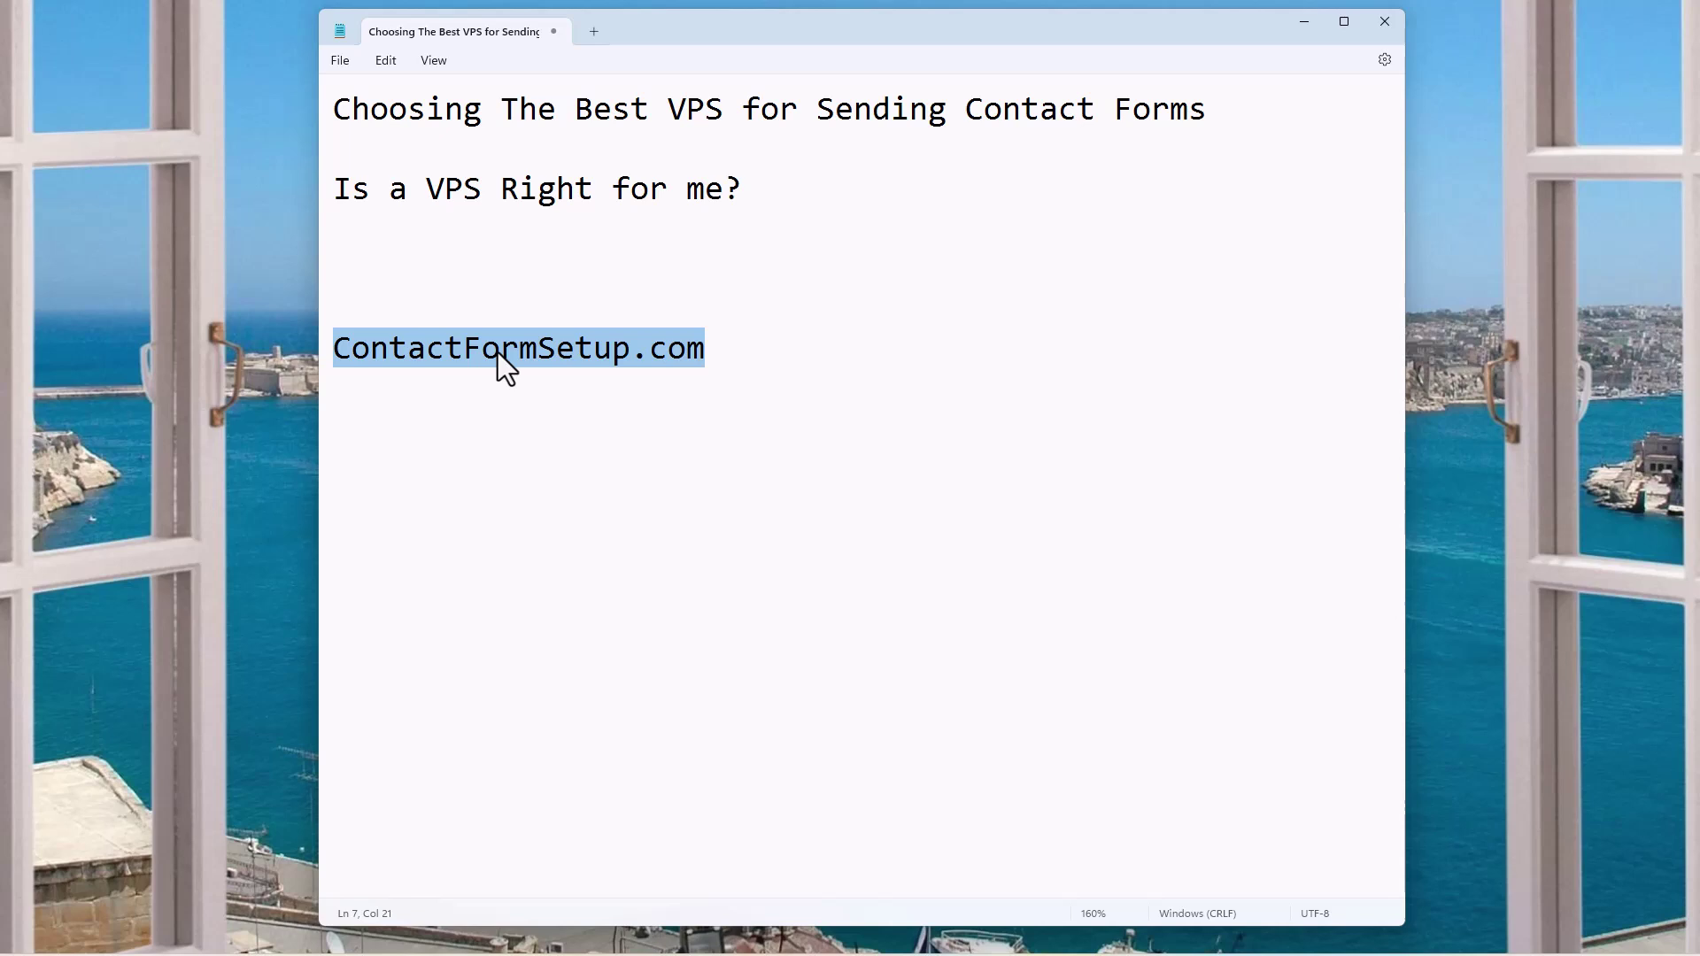
right_click(498, 352)
click(666, 446)
right_click(513, 345)
click(558, 443)
Load the copied ContactFormSetup.com address in a new browser window and scroll into the document.
click(776, 931)
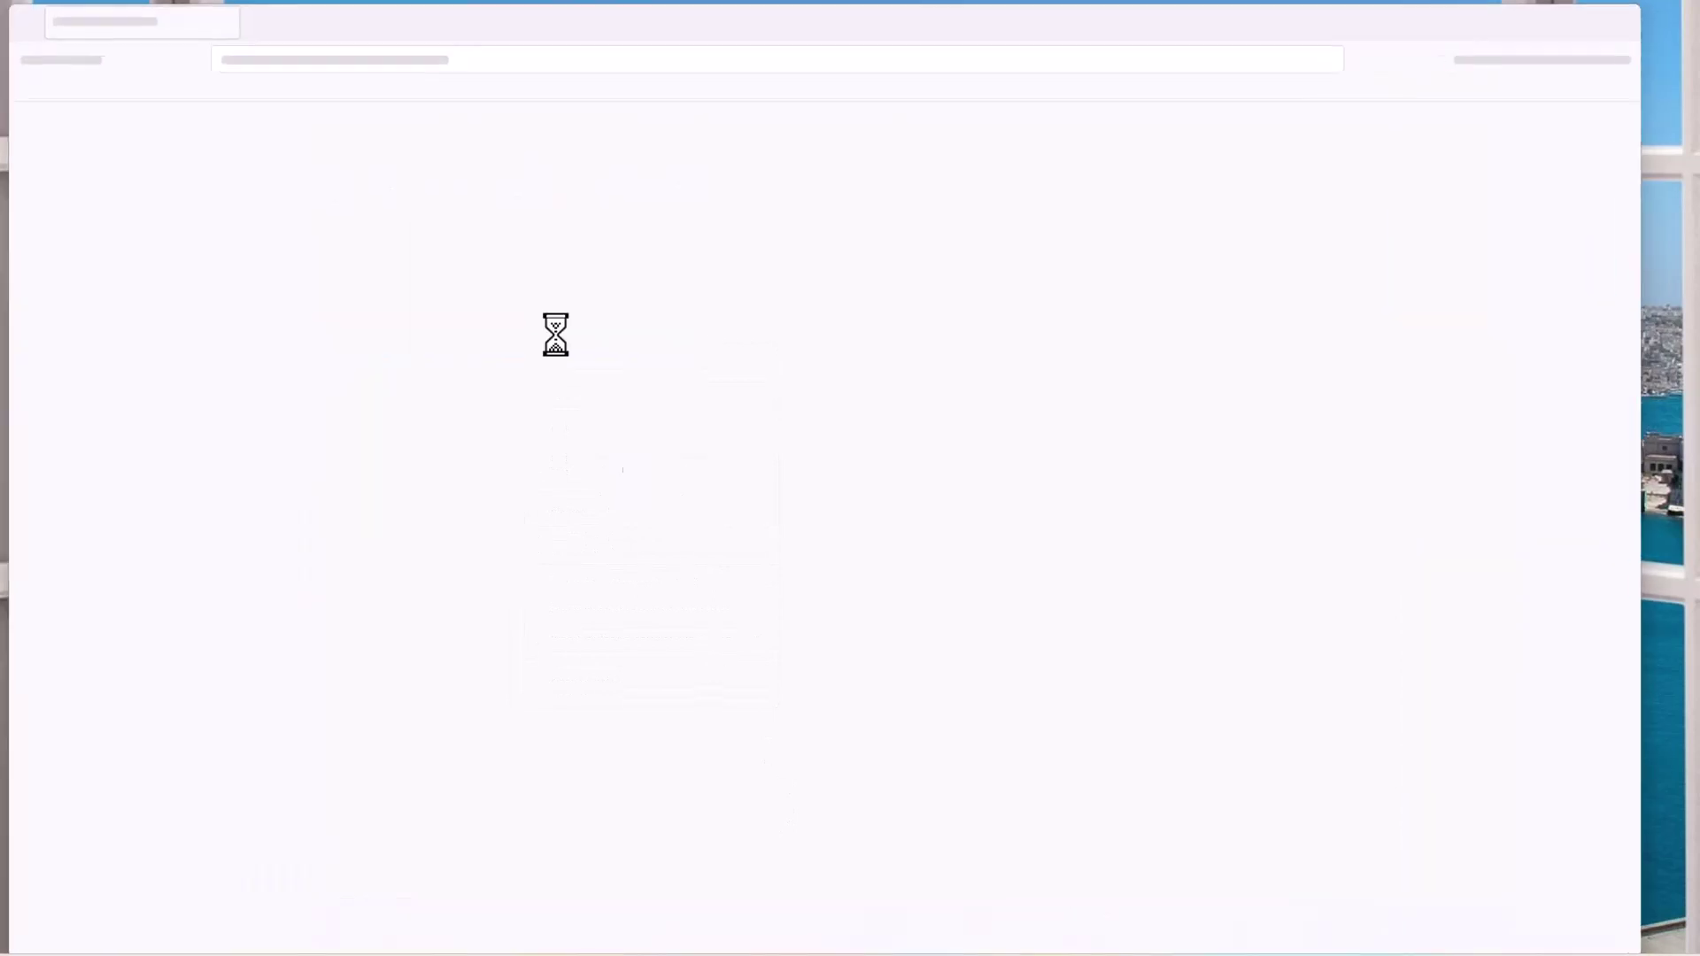
right_click(410, 34)
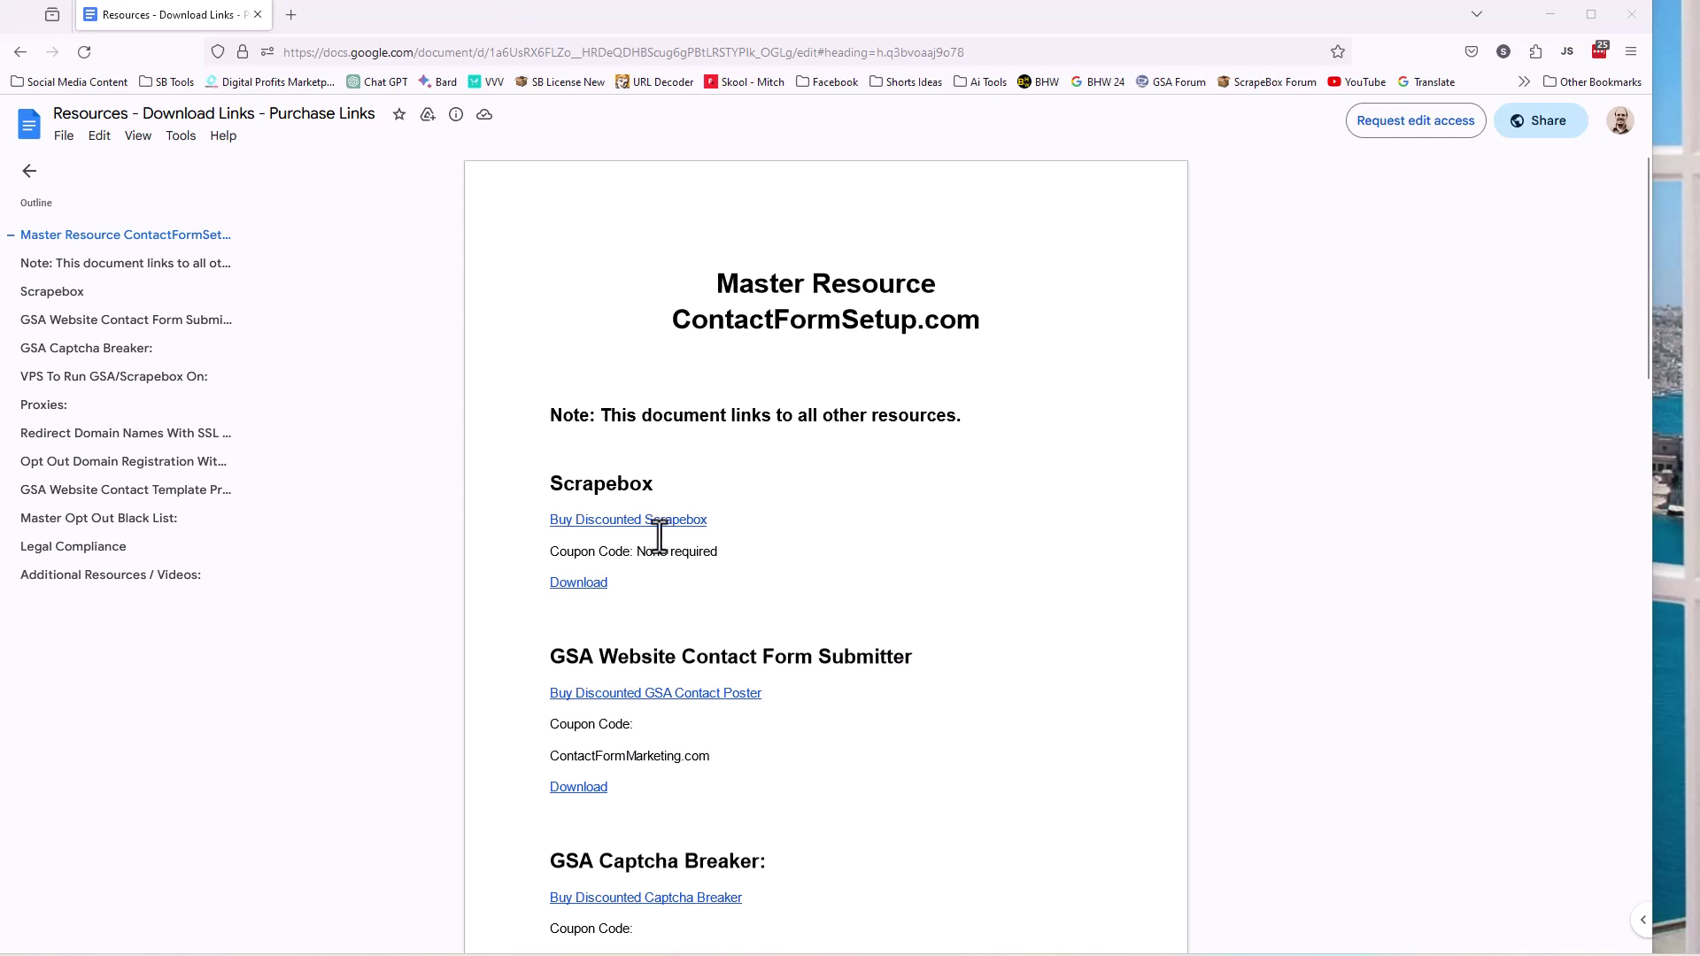
scroll(759, 577, down, 3)
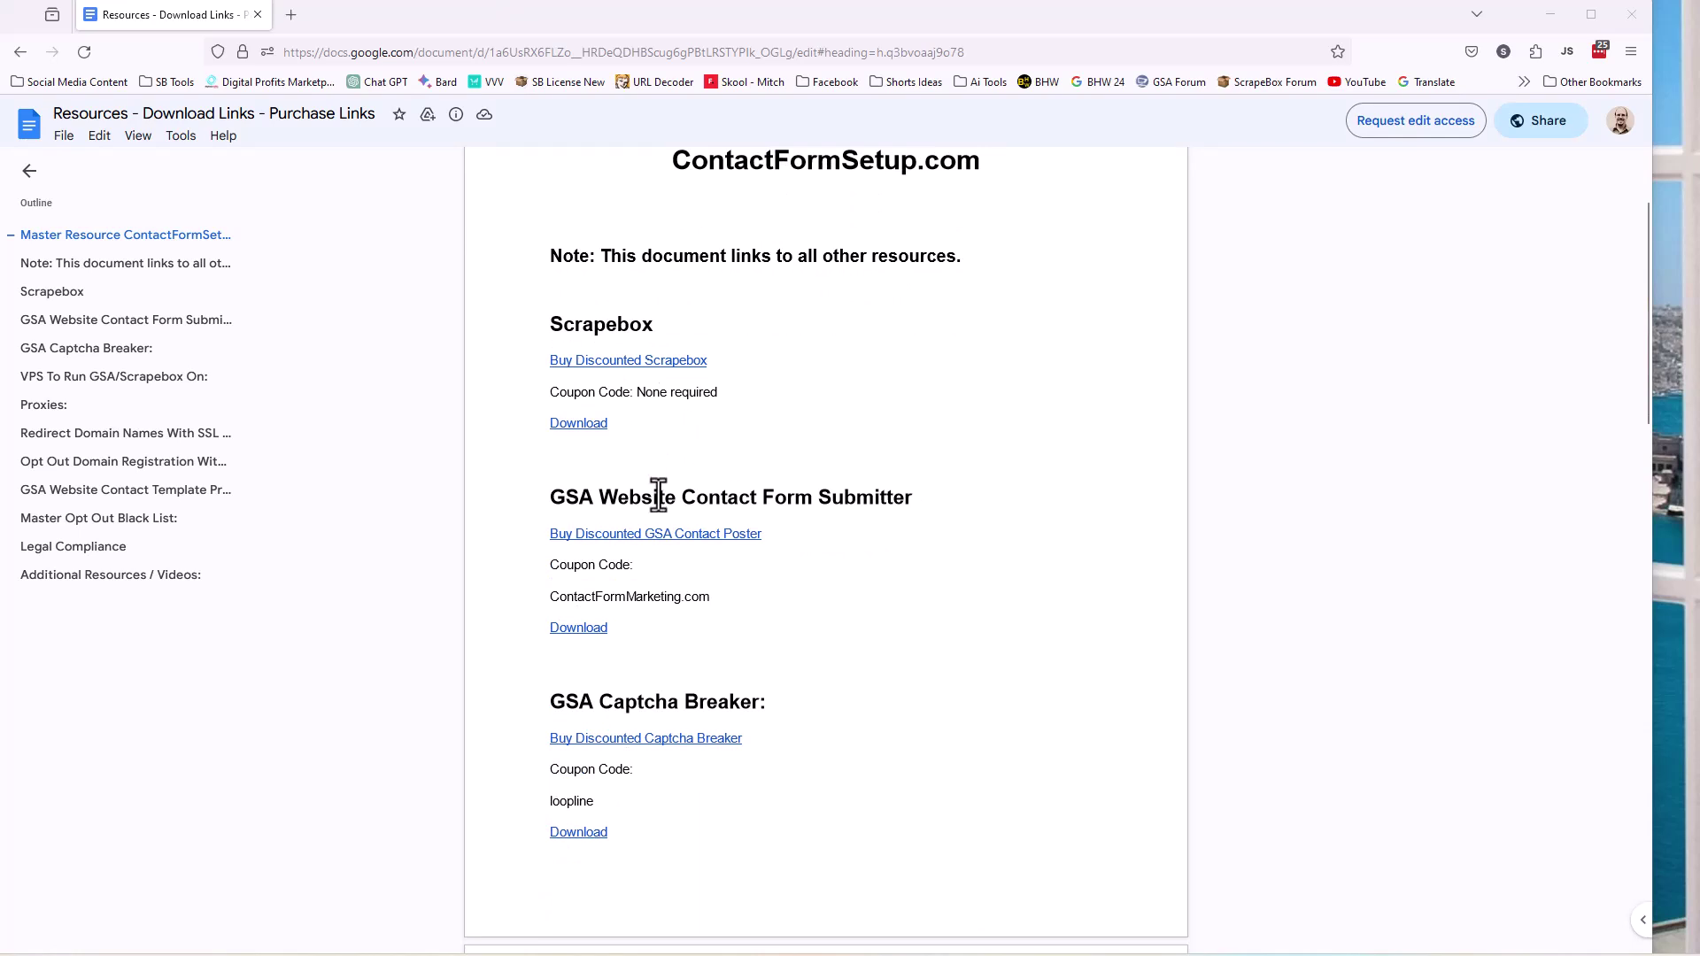
scroll(658, 503, down, 10)
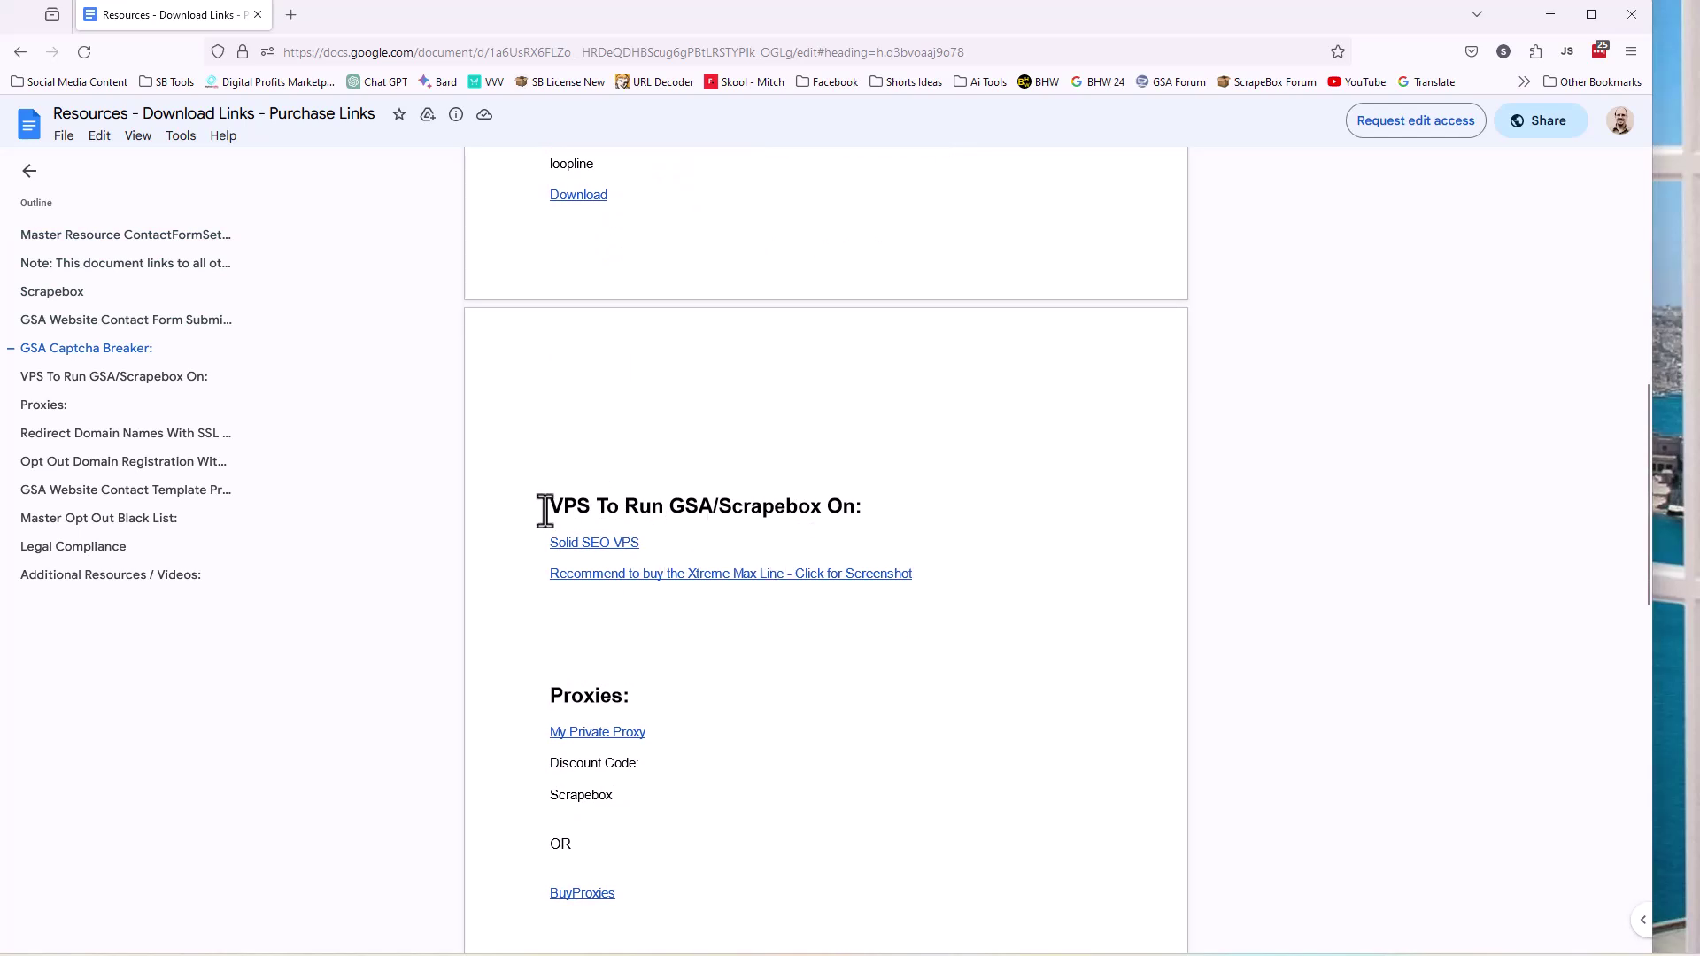
Review the VPS, Opt Out Domain and Master Opt Out Black List sections, returning to VPS.
drag(546, 505, 967, 585)
scroll(708, 575, down, 5)
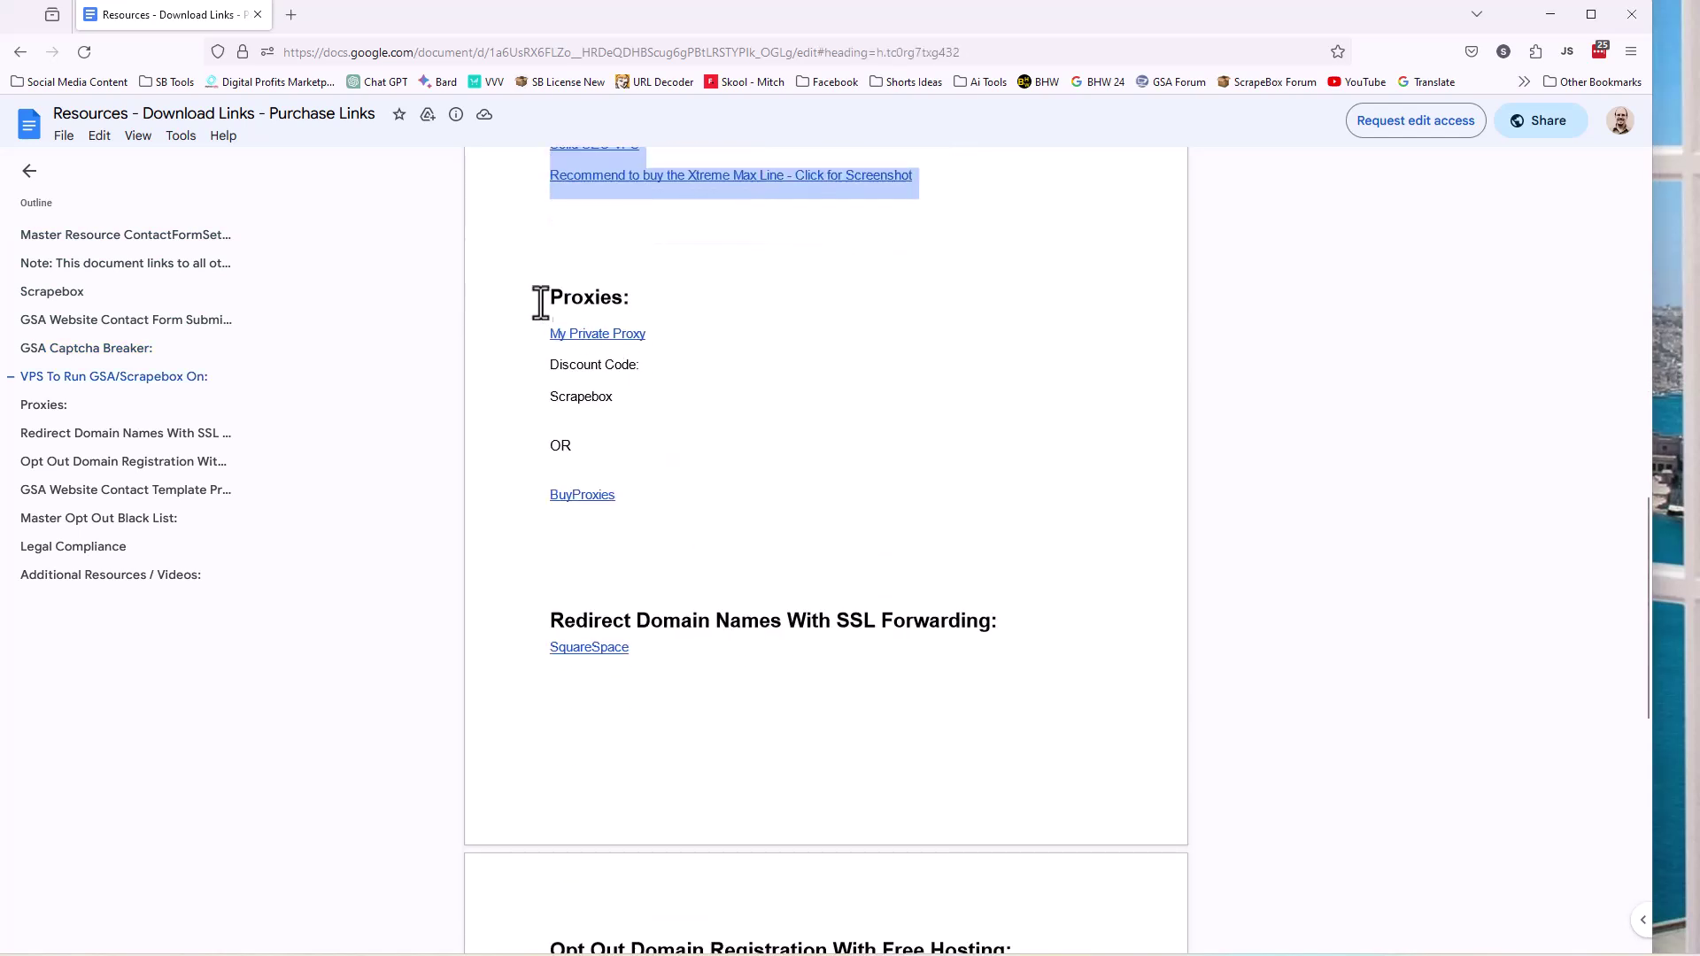
scroll(585, 576, down, 2)
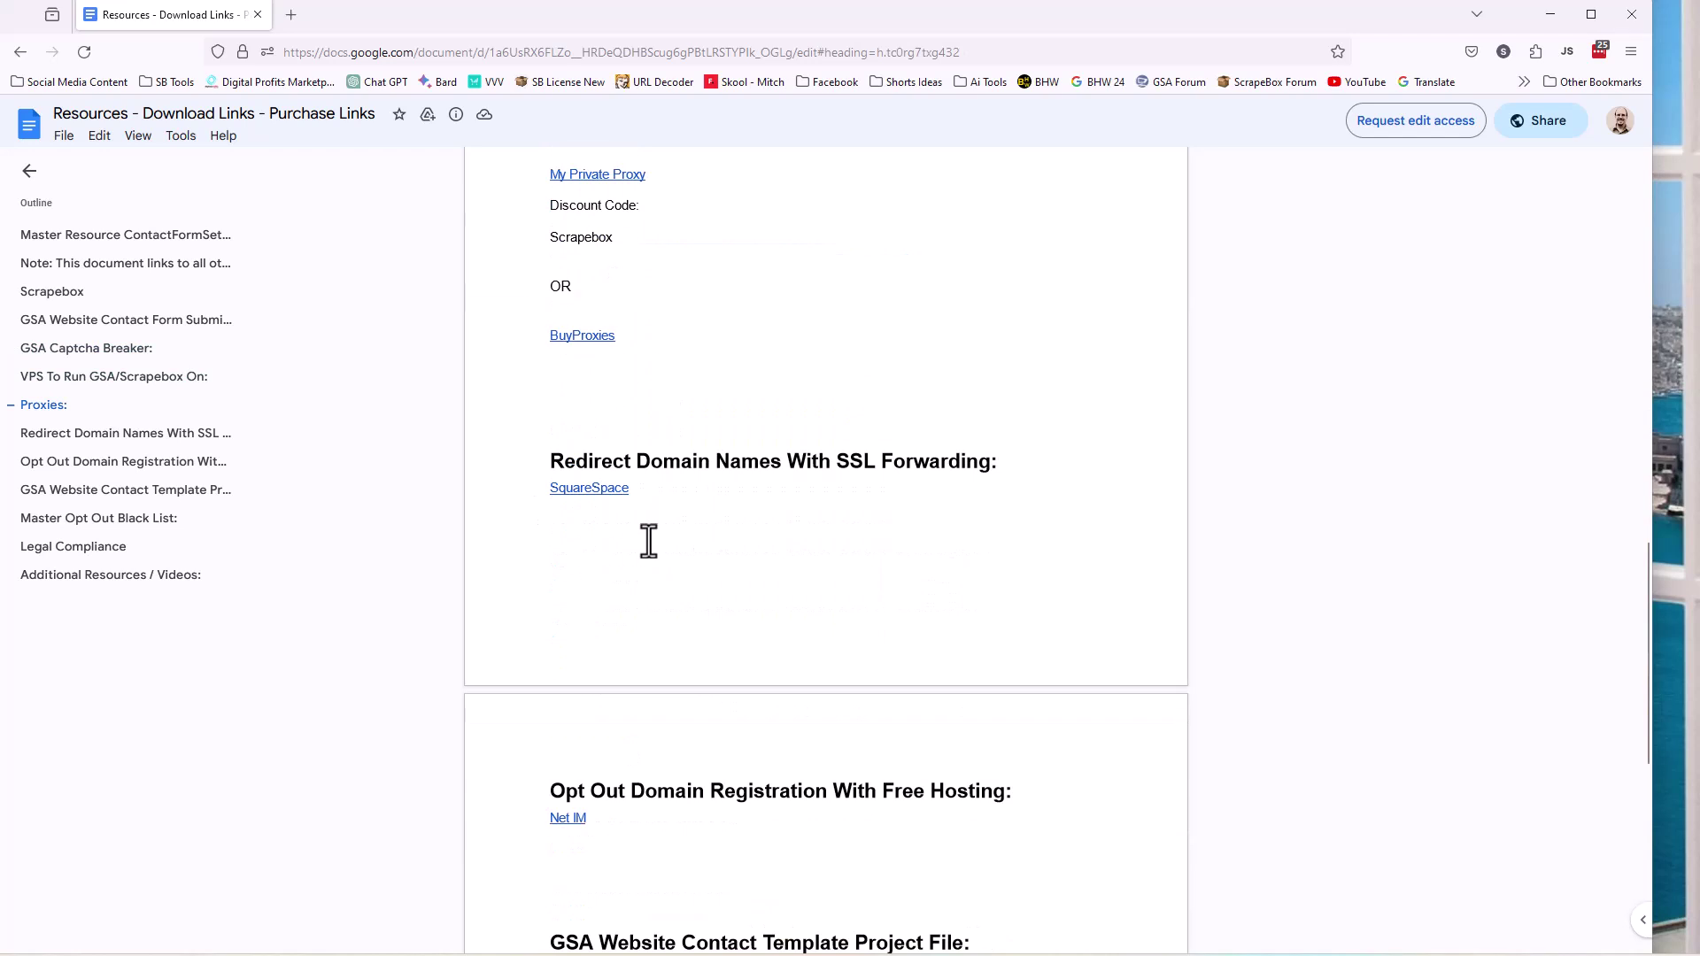
drag(819, 460, 990, 463)
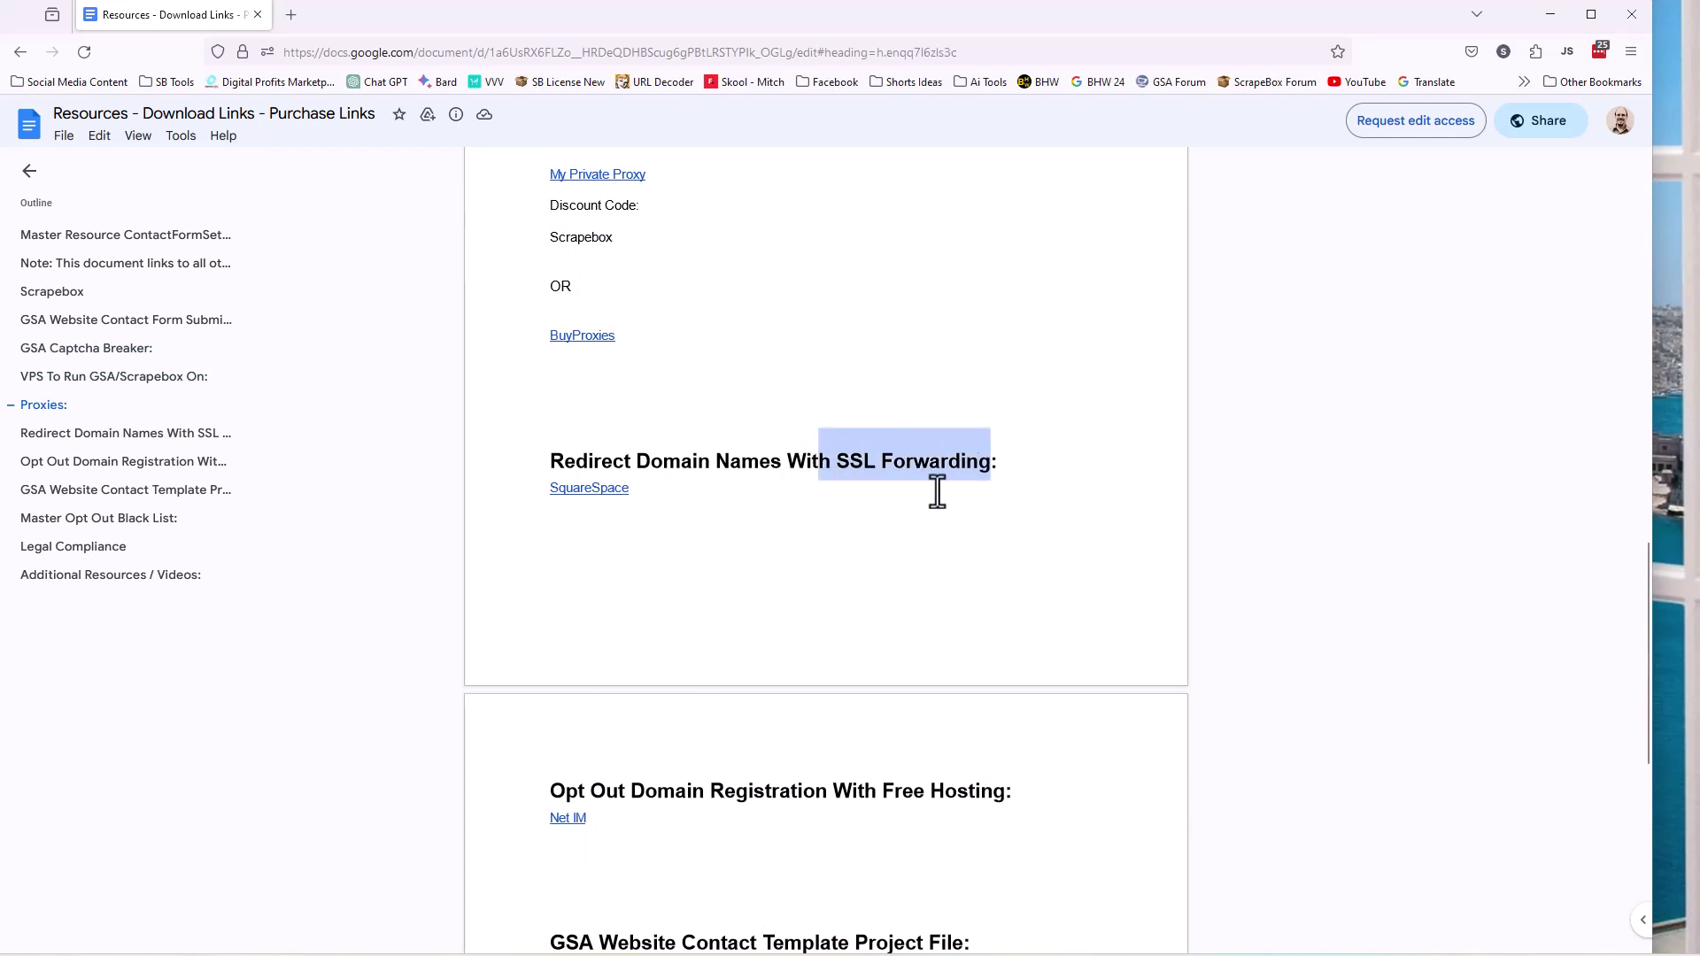
scroll(784, 544, down, 3)
drag(930, 553, 658, 556)
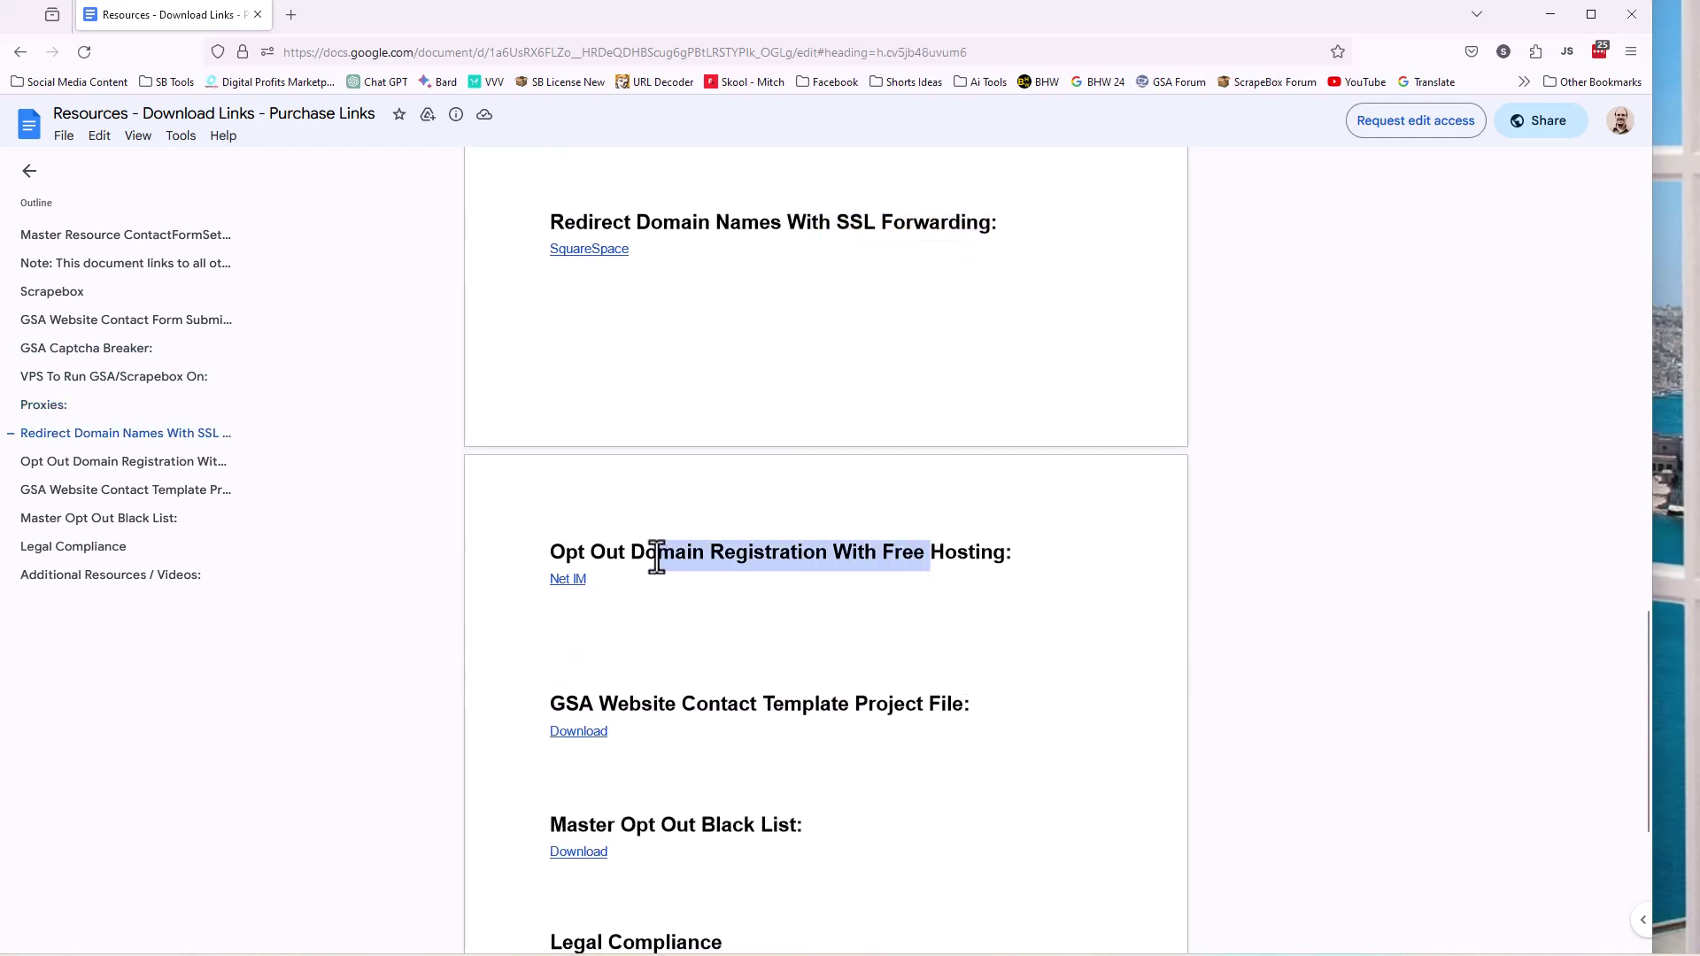
scroll(651, 558, down, 3)
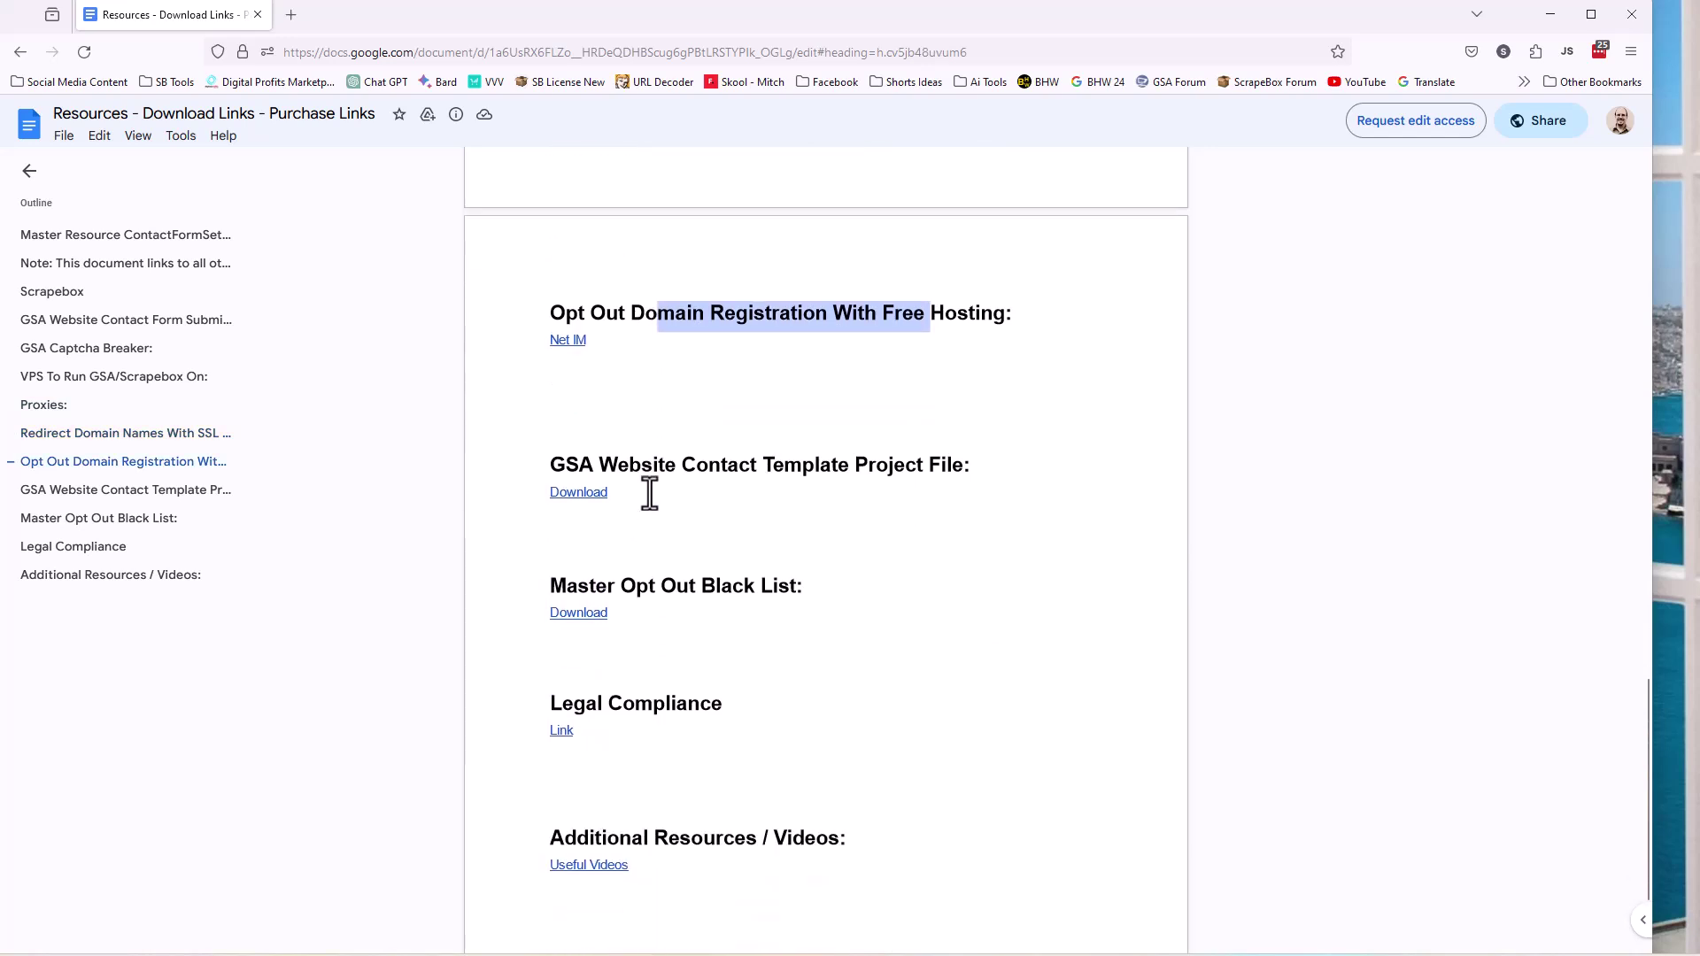
drag(635, 469, 908, 467)
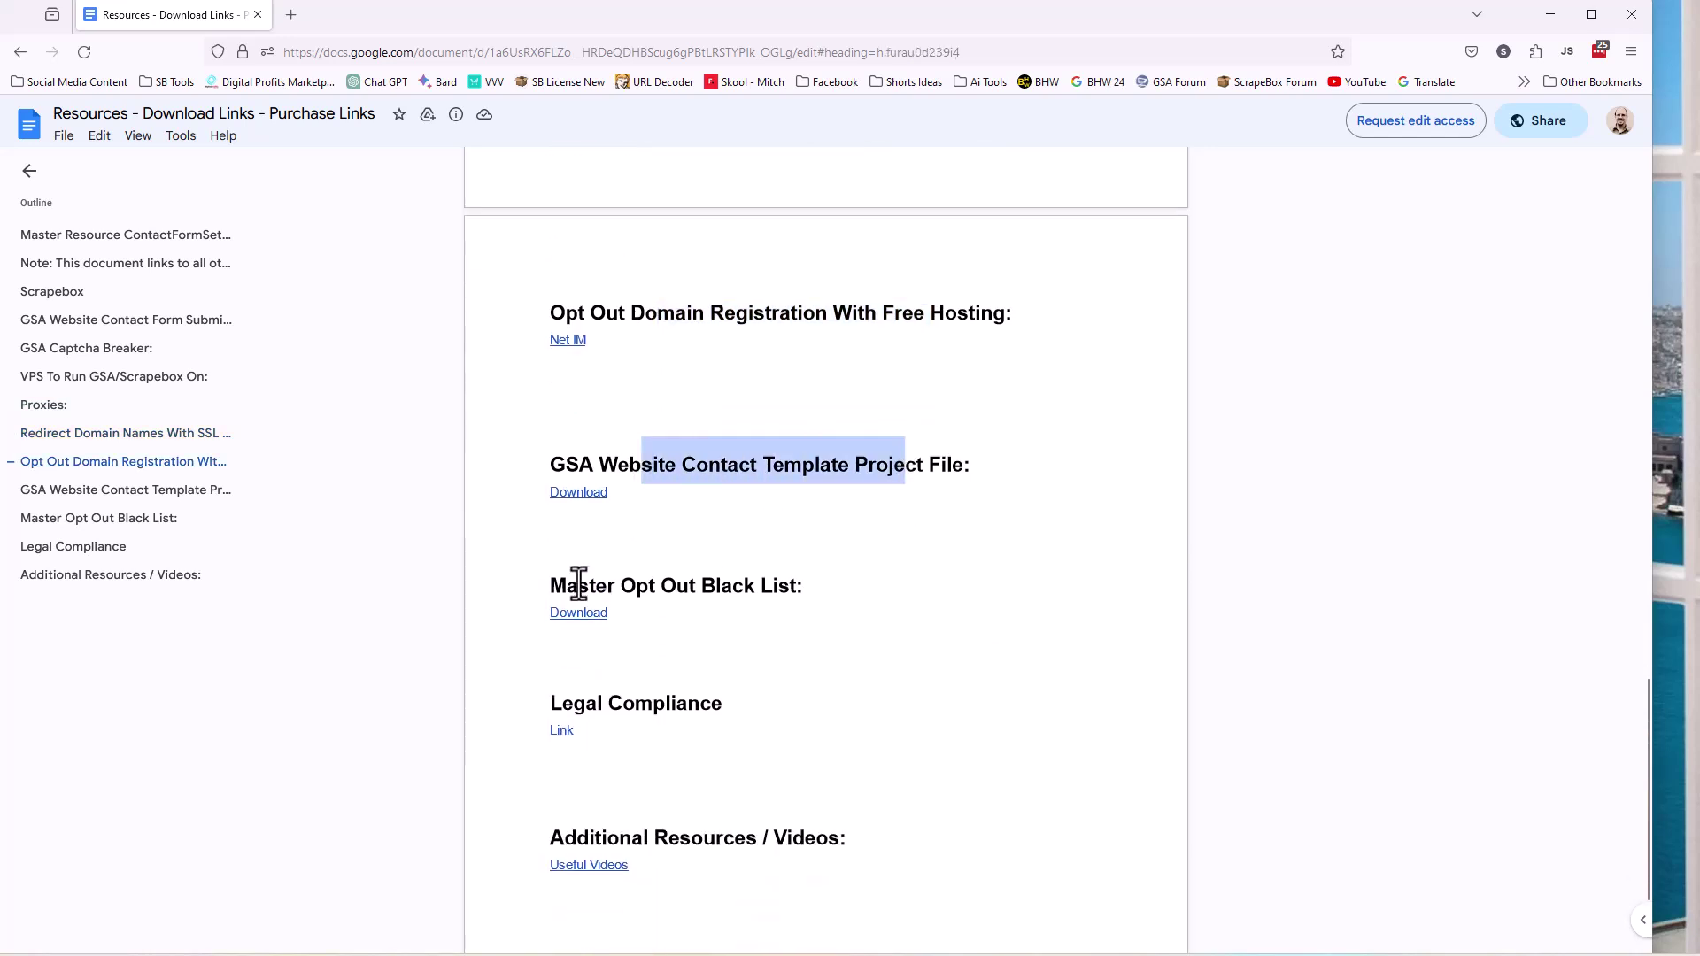
drag(577, 586, 932, 587)
scroll(877, 571, down, 2)
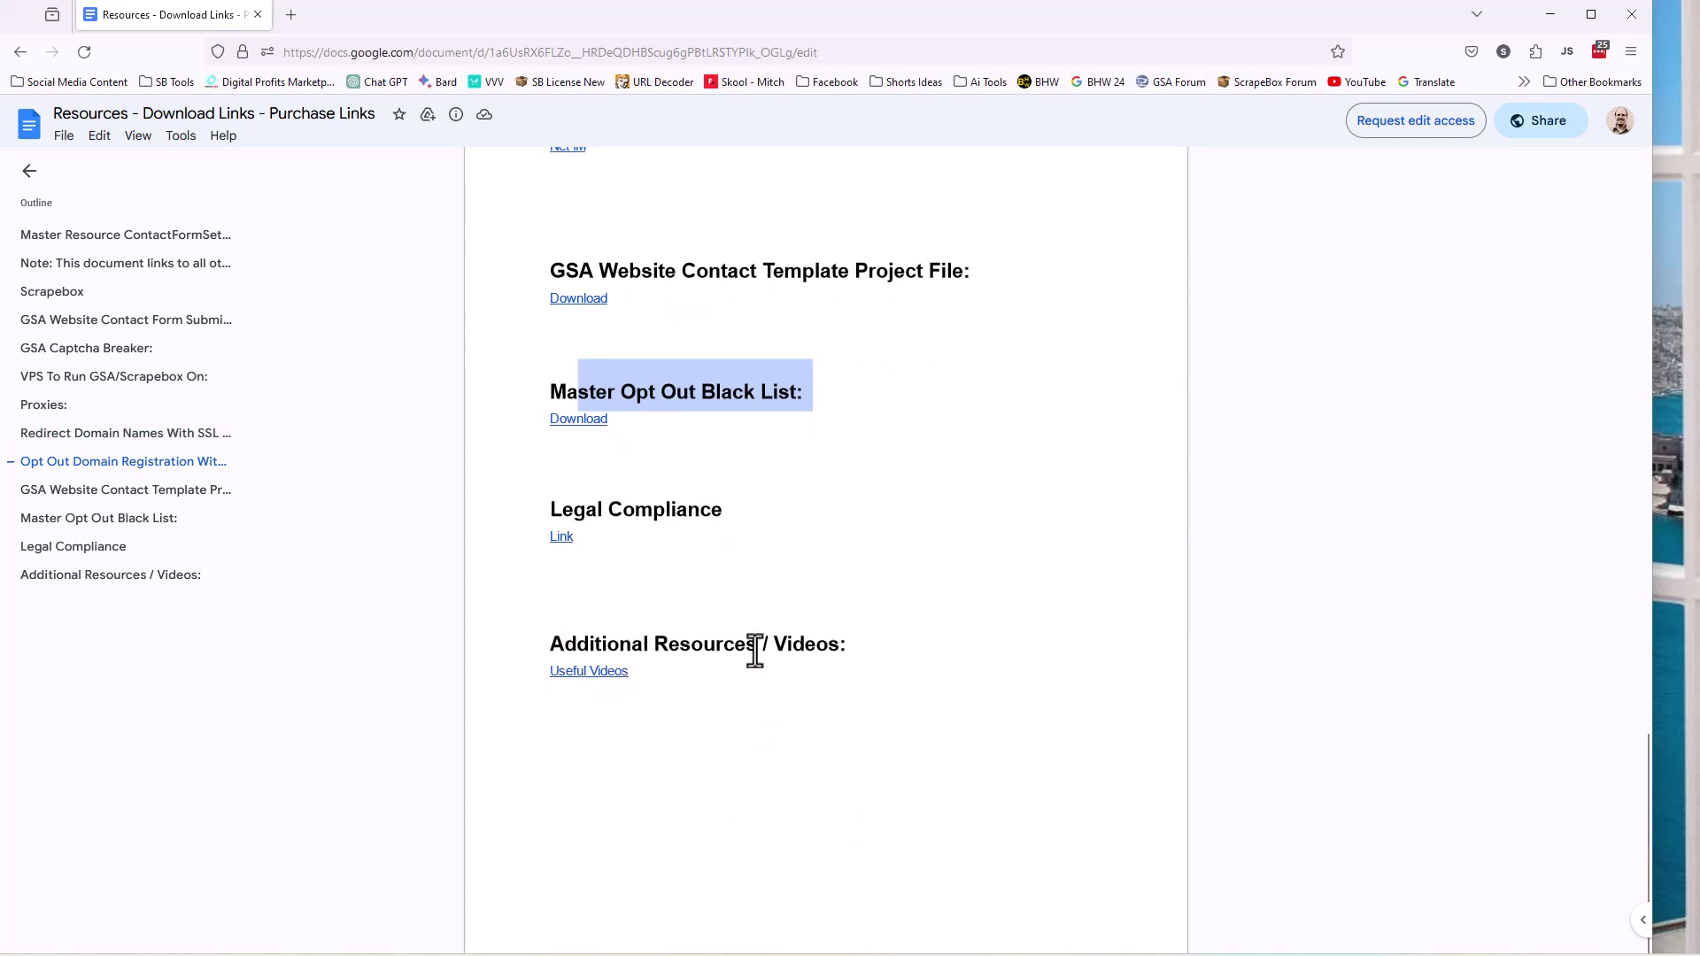
scroll(767, 620, up, 20)
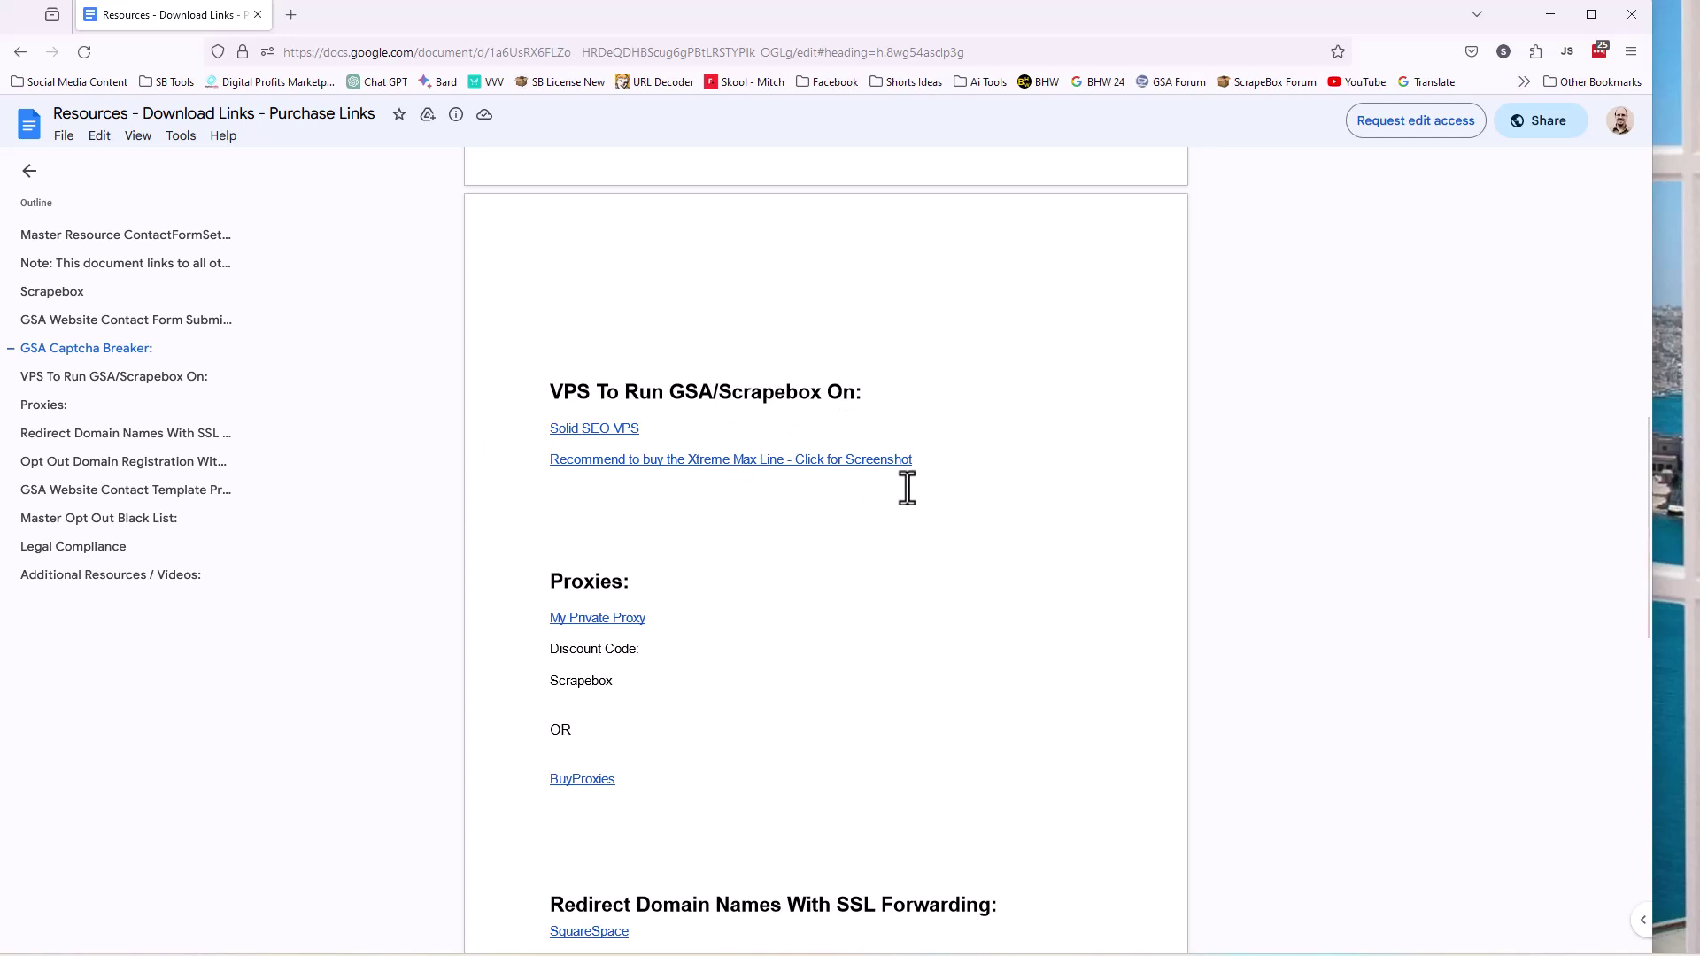
Open the Solid SEO VPS link from the resources document in a new tab and switch to it.
click(584, 427)
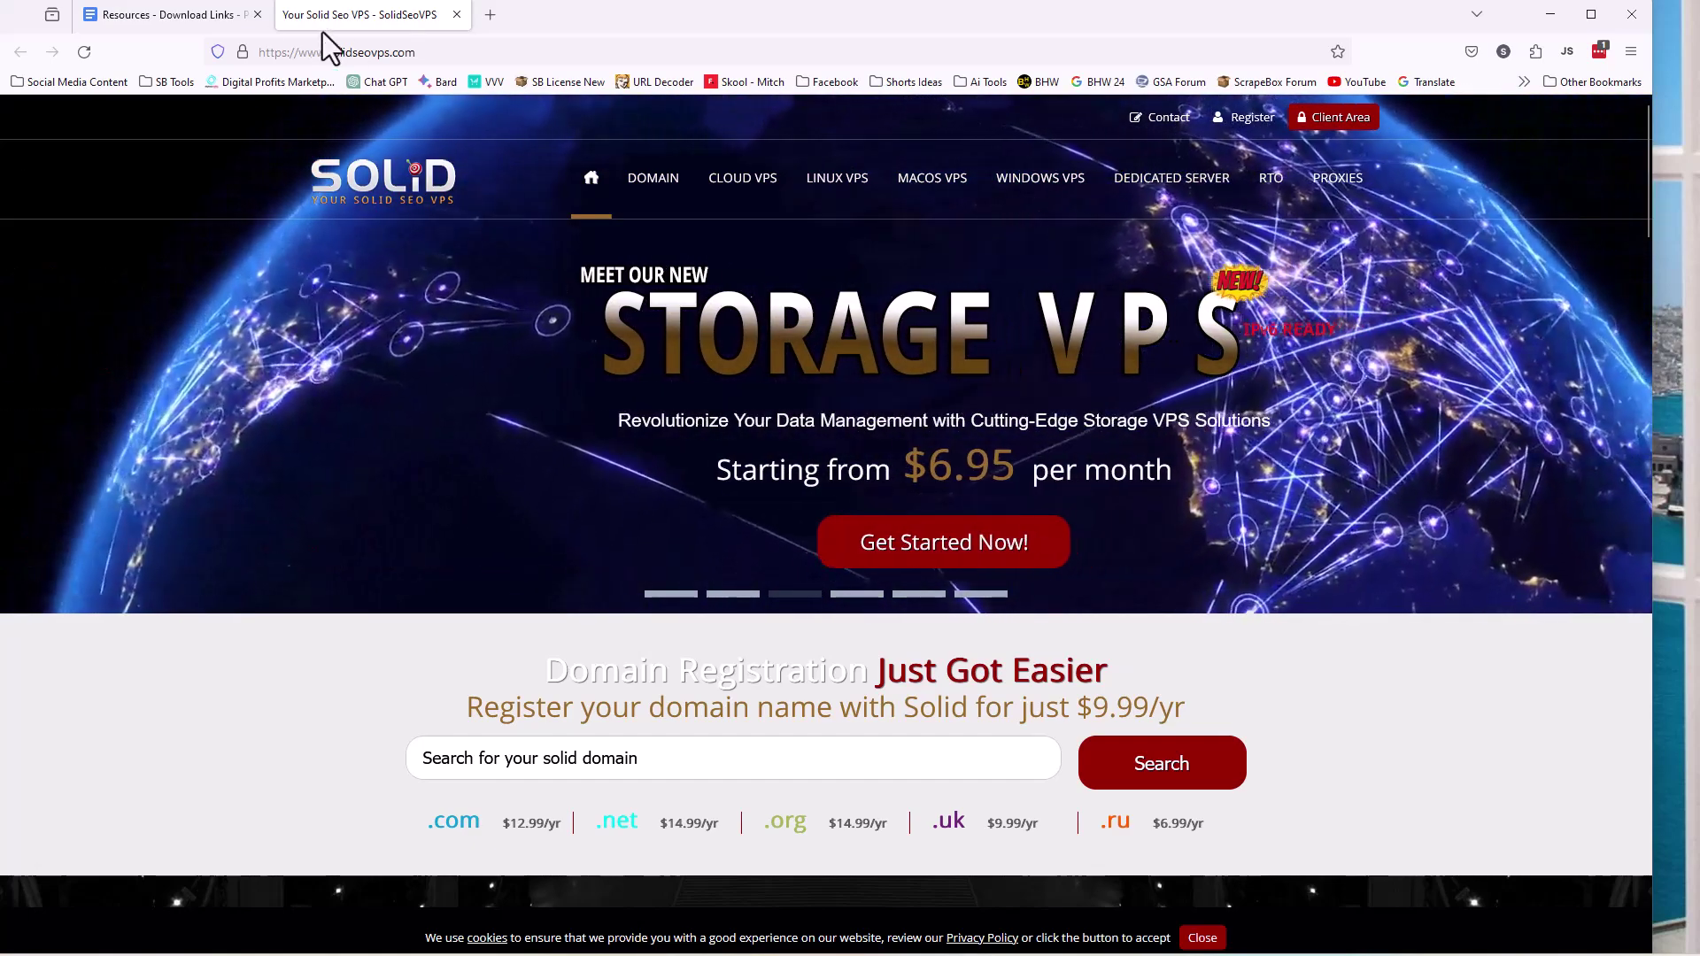
click(195, 16)
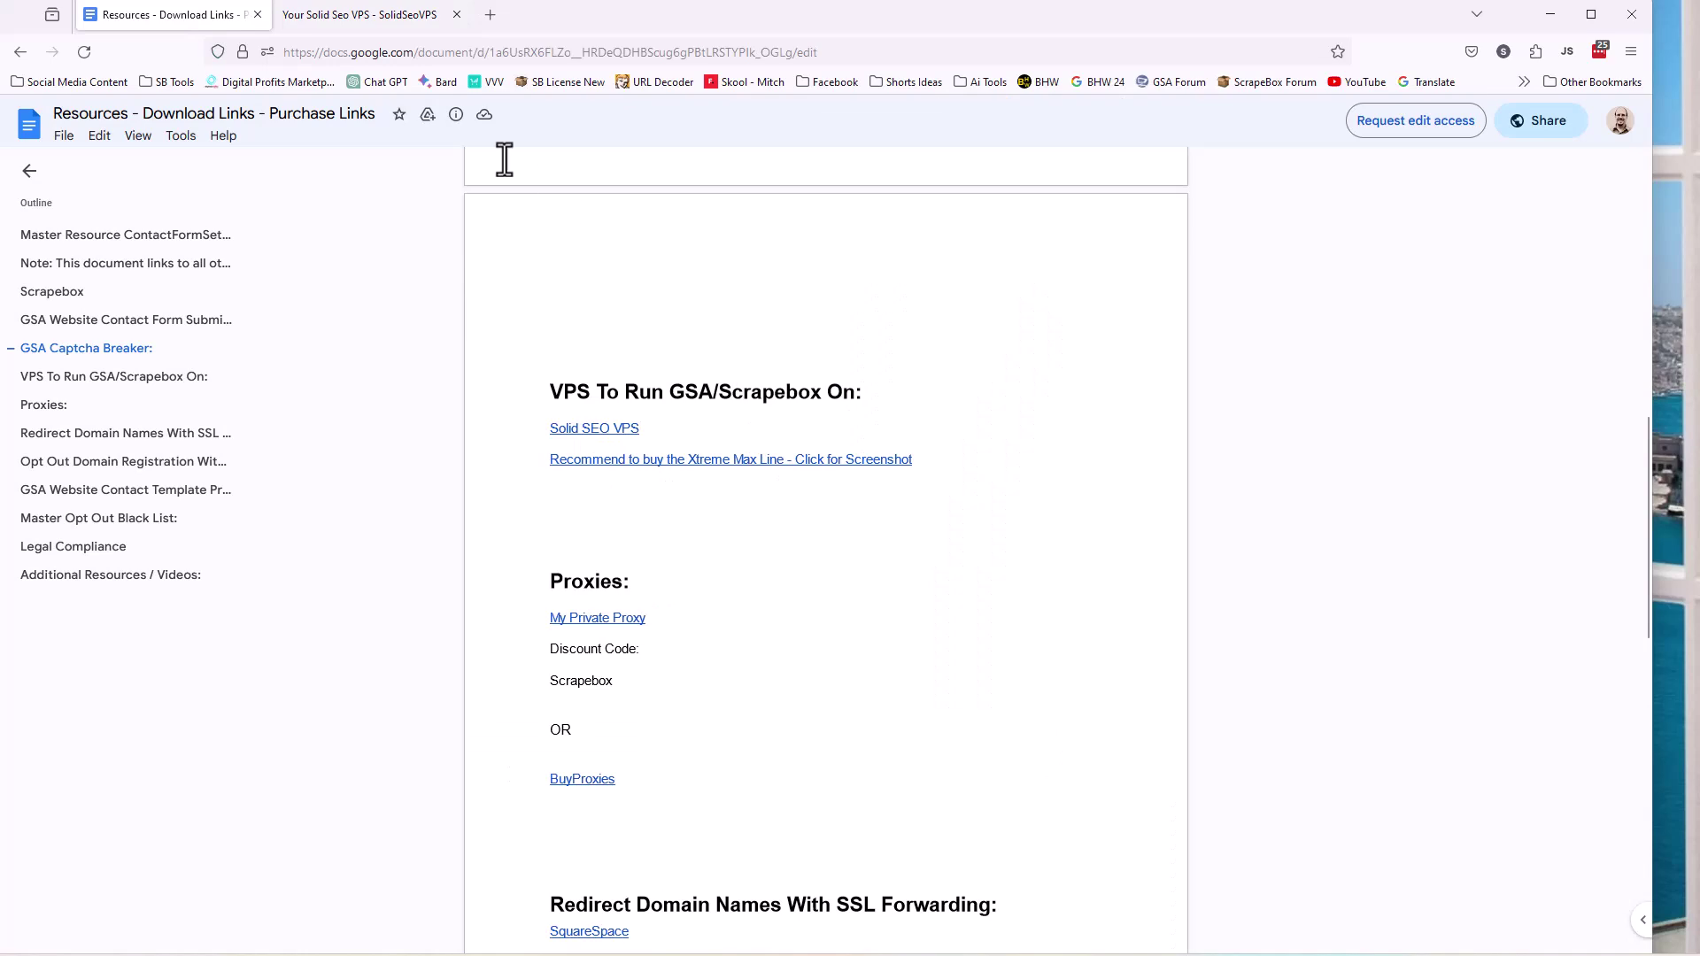
click(391, 17)
mouse_move(1037, 210)
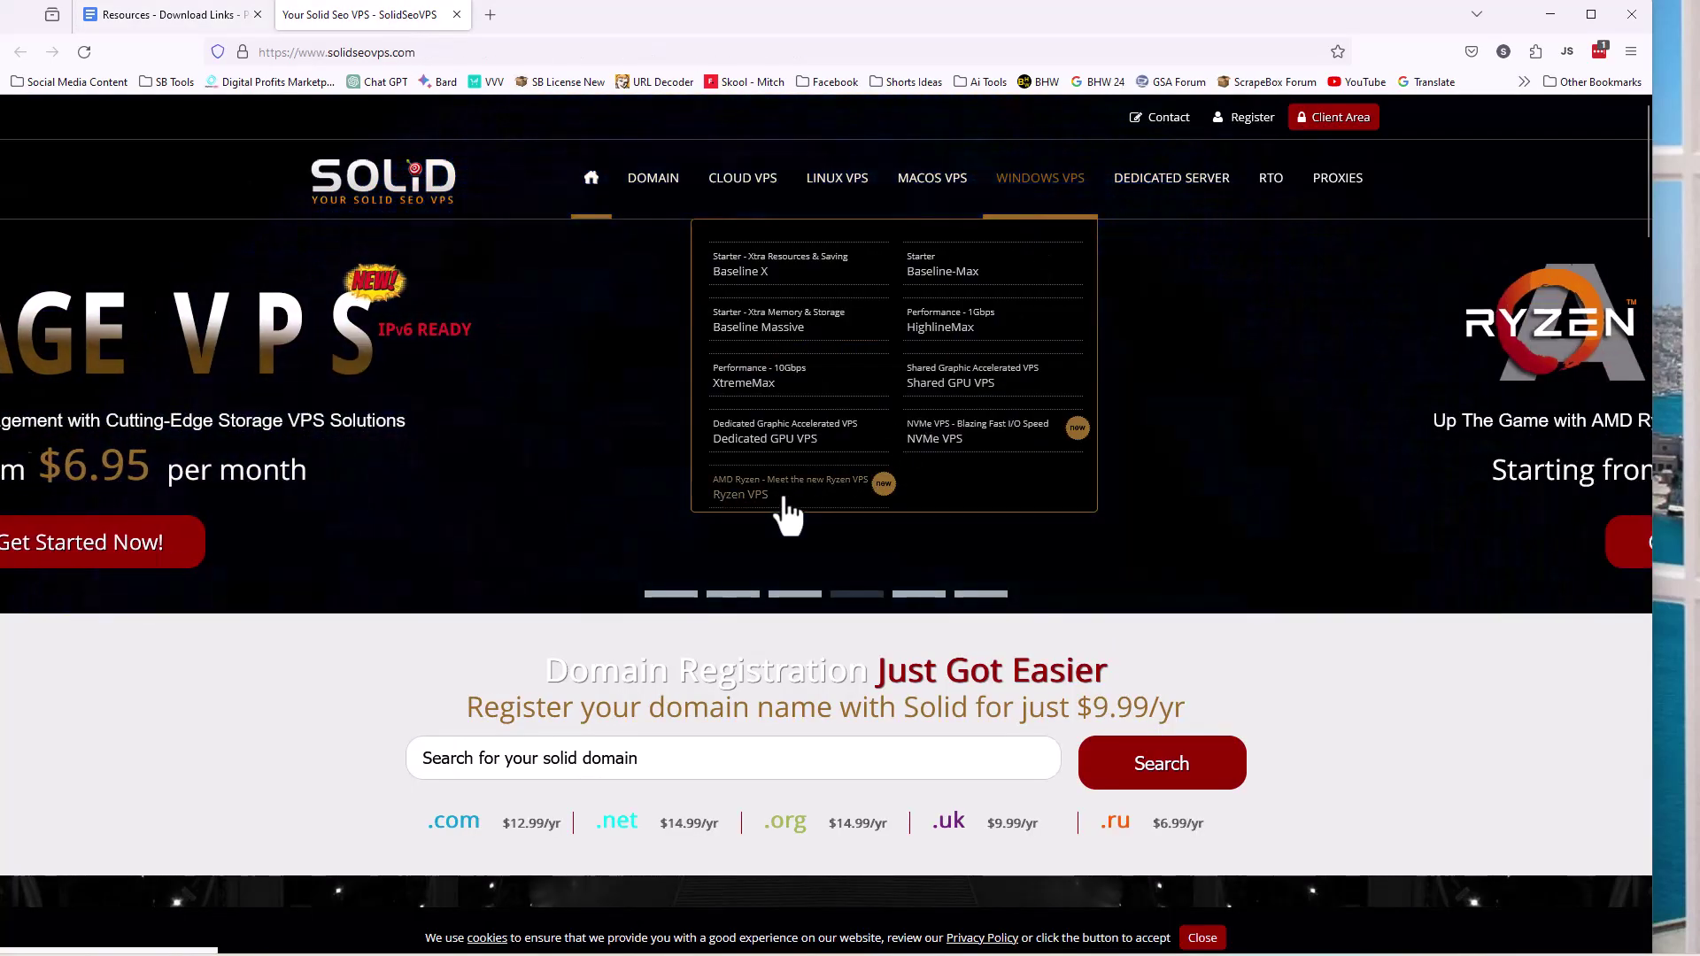
click(787, 507)
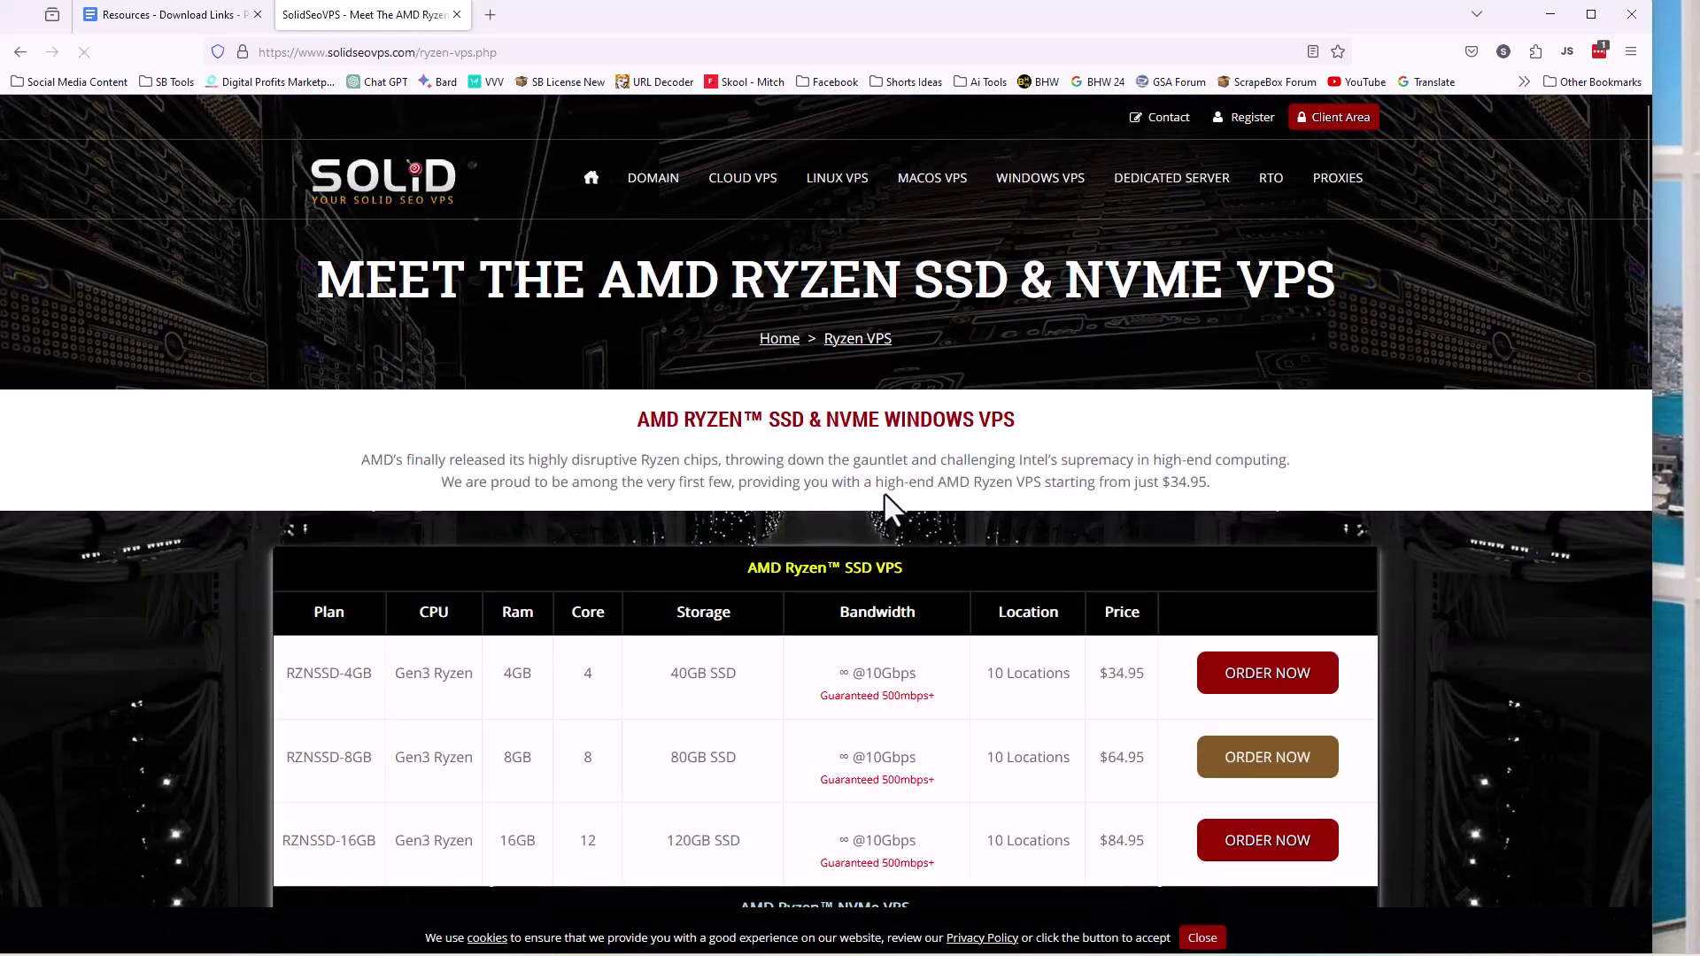
mouse_move(1064, 190)
scroll(434, 503, down, 1)
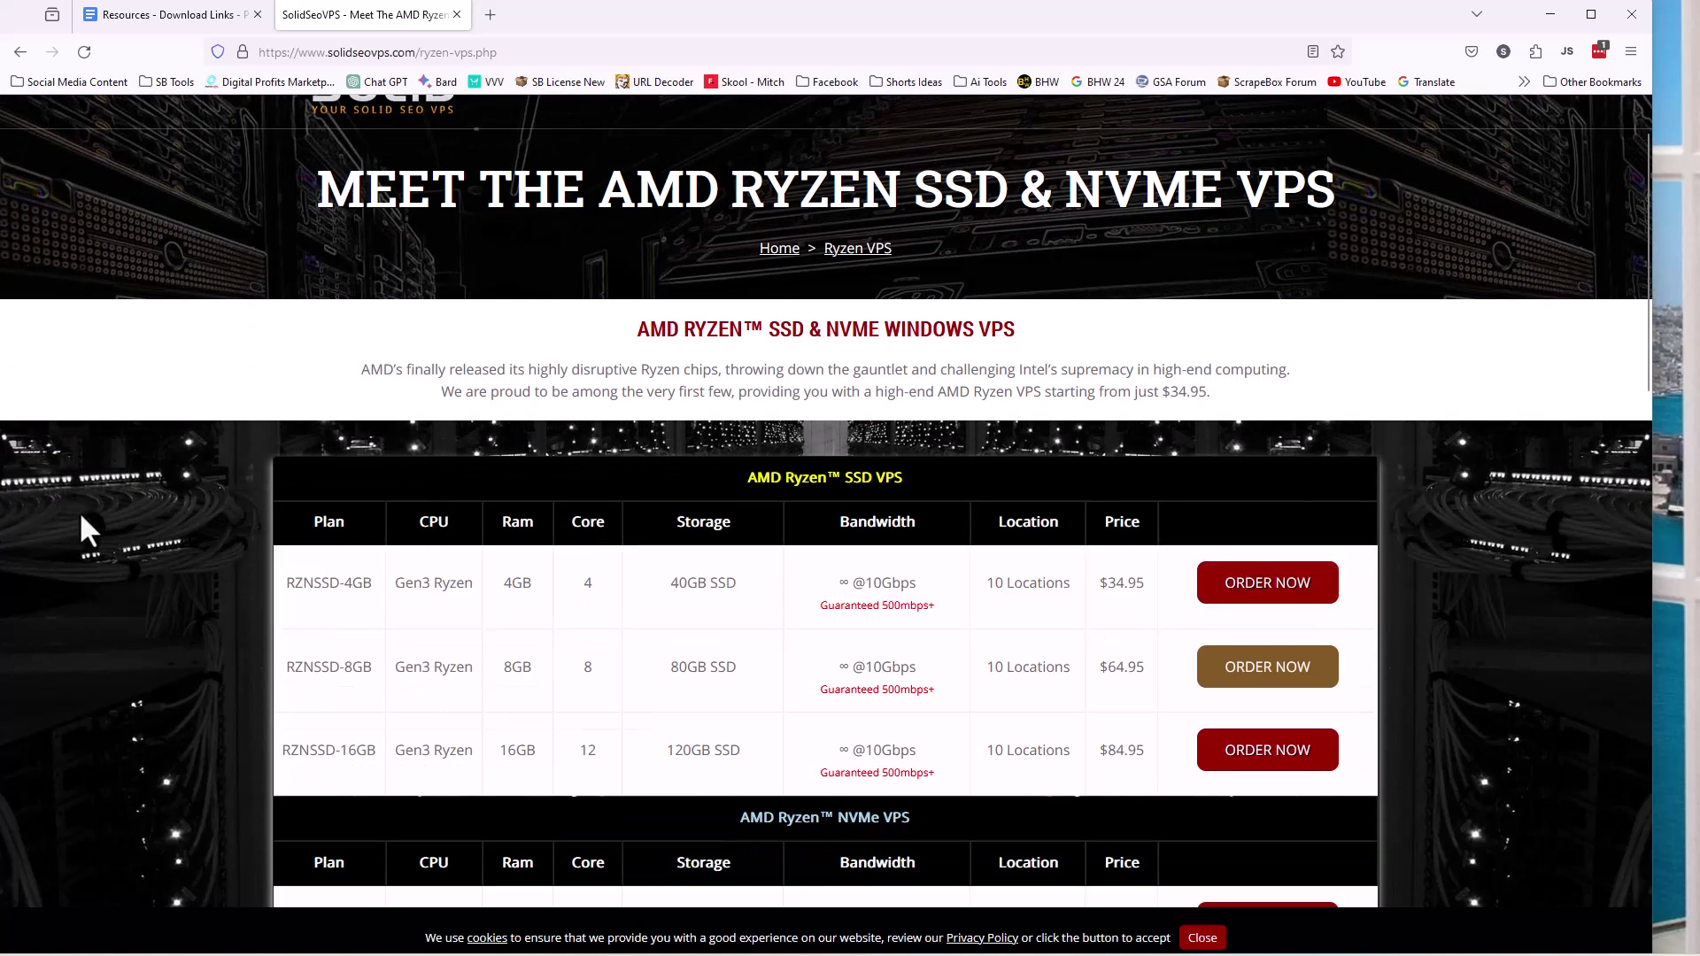
Scroll down to the AMD Ryzen SSD VPS plans table listing RZNSSD-4GB at $34.95.
scroll(83, 523, down, 2)
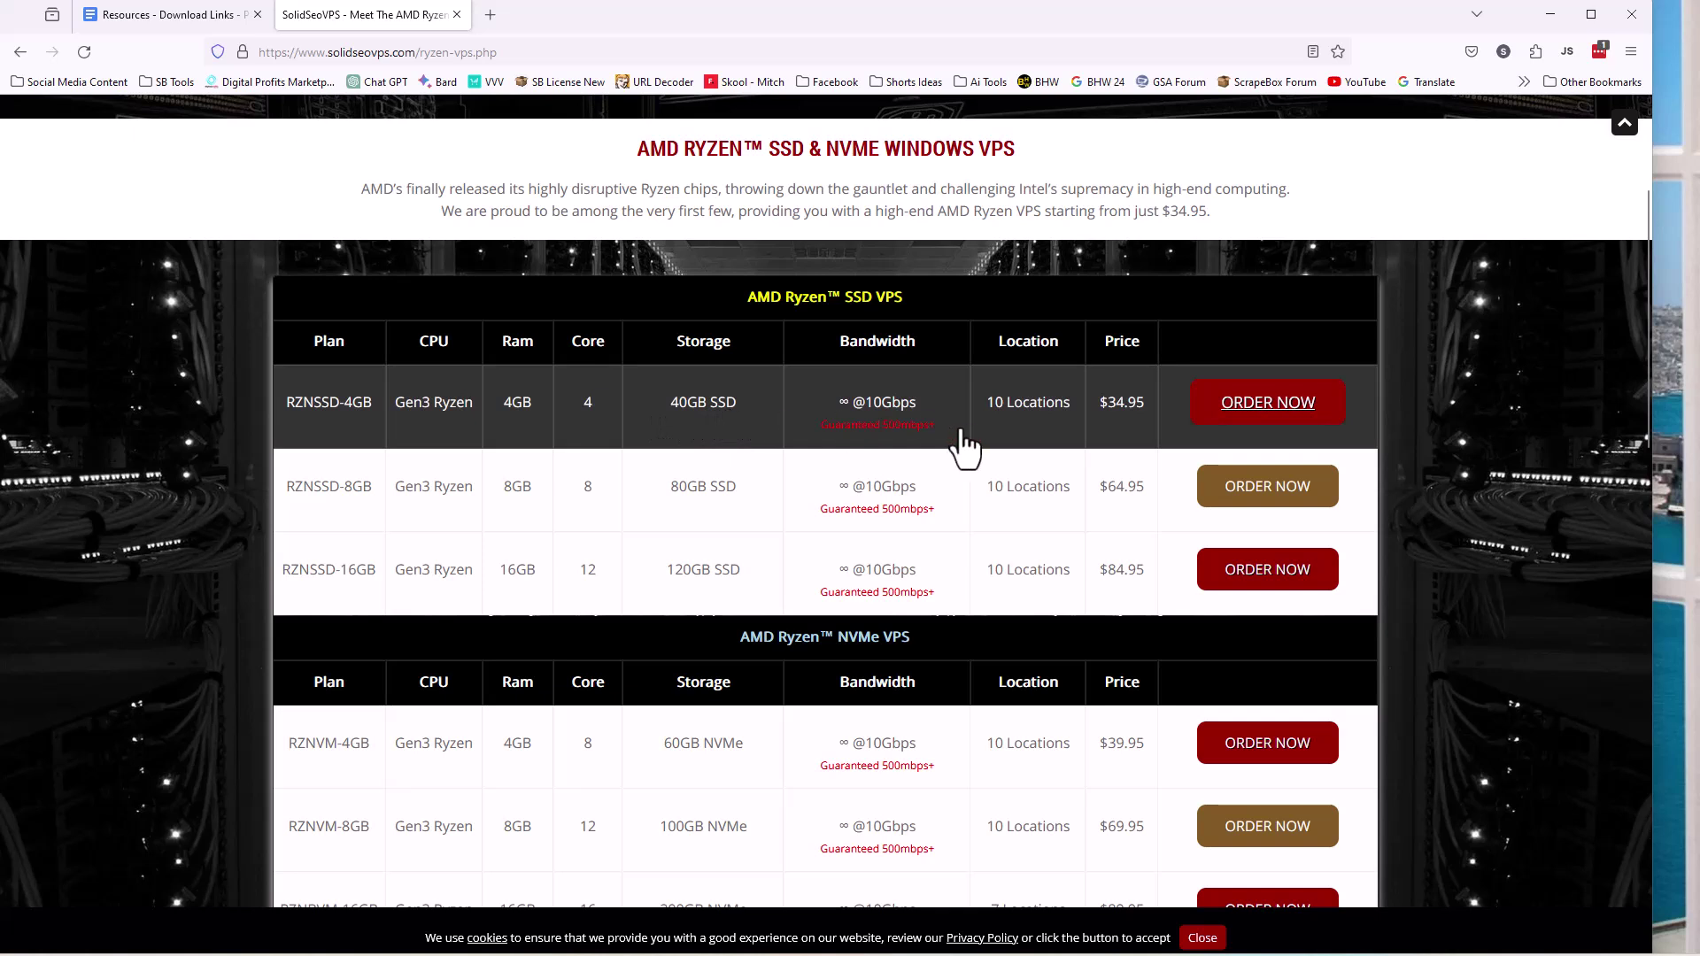
Order the RZNSSD-4GB plan and enter 'server 1' as the hostname.
click(1269, 410)
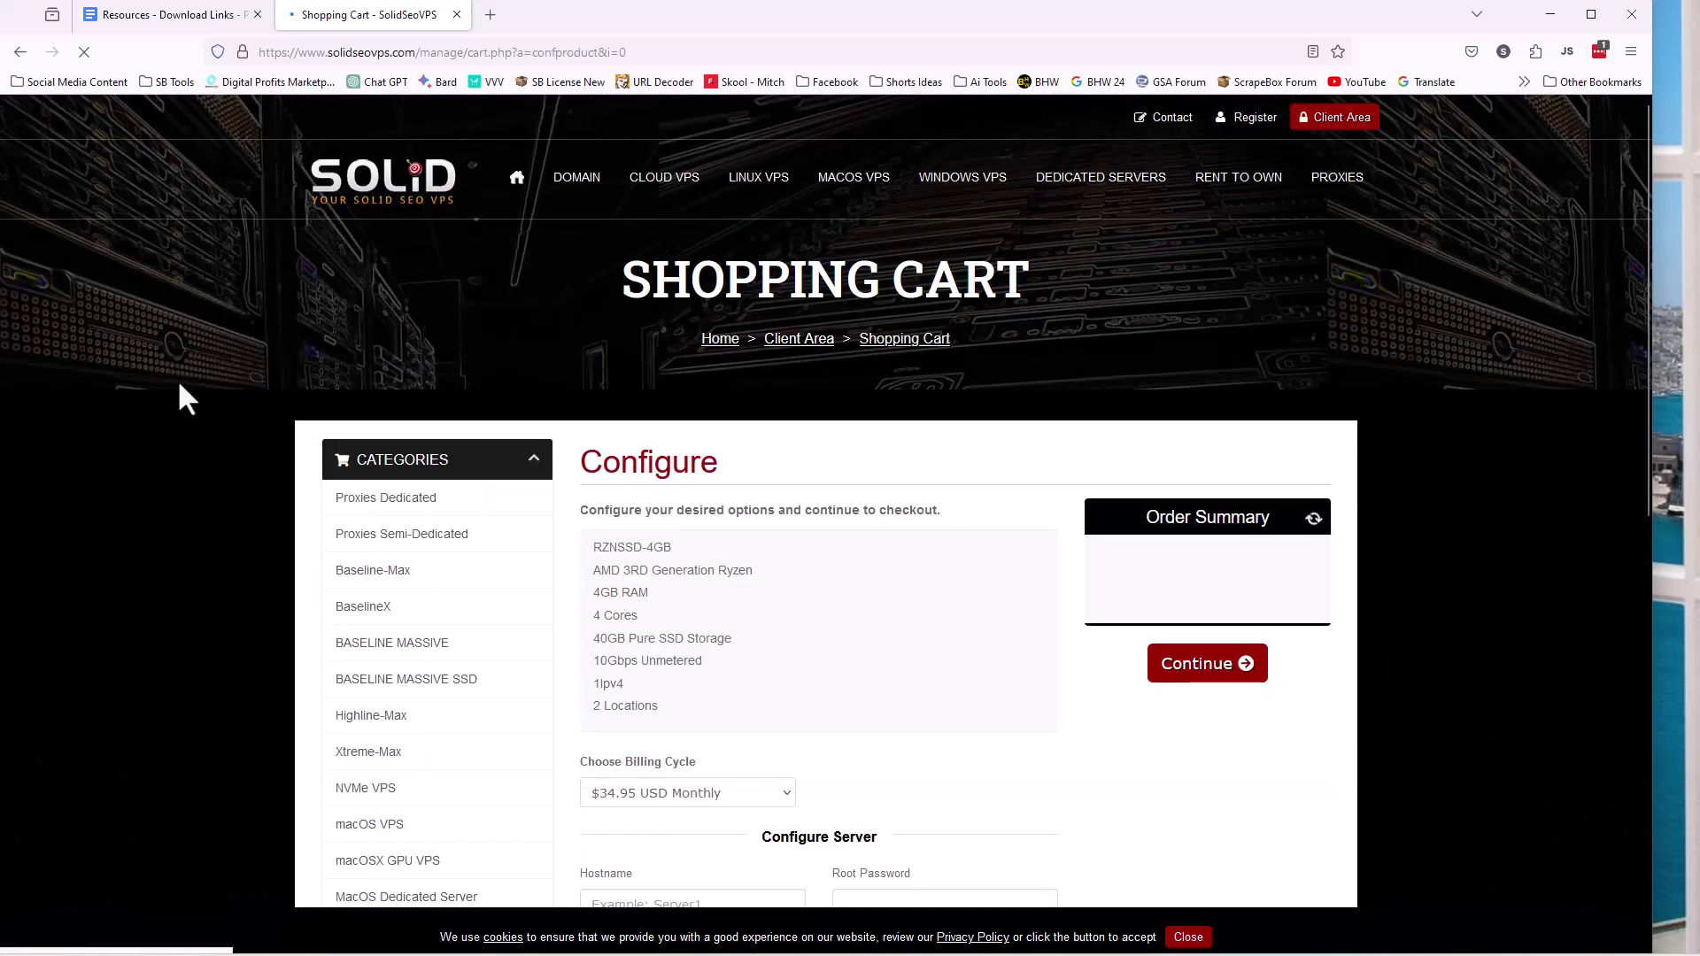
scroll(181, 378, down, 2)
scroll(195, 375, down, 3)
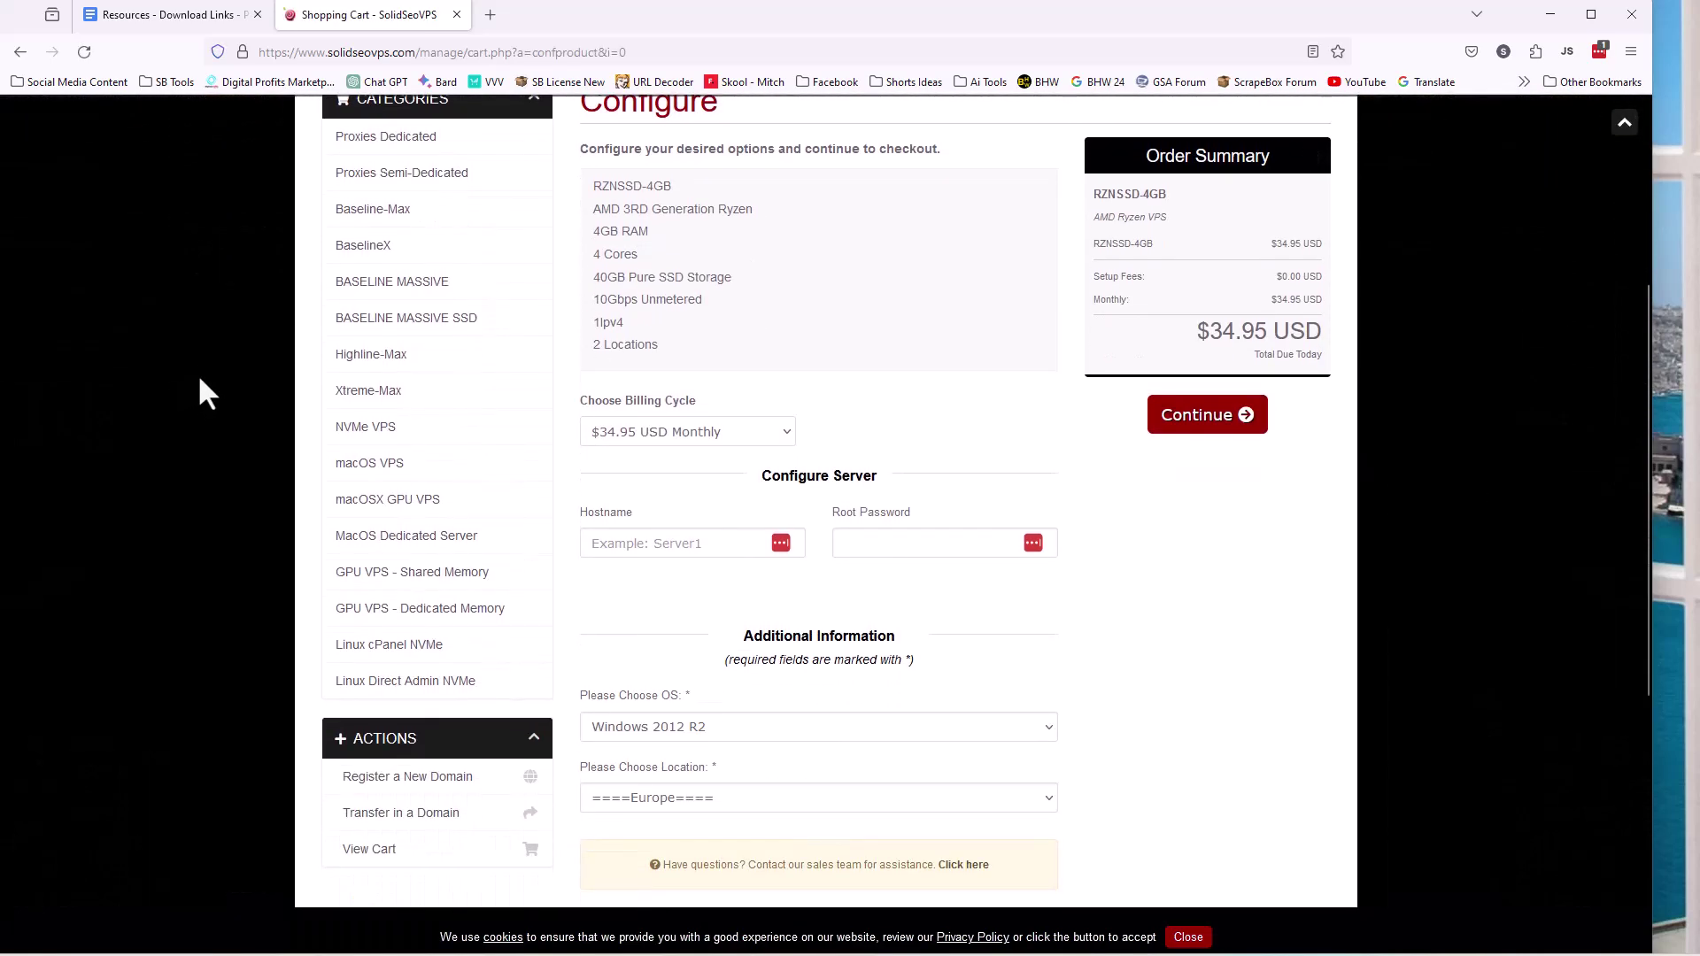
scroll(613, 385, down, 1)
scroll(809, 328, down, 1)
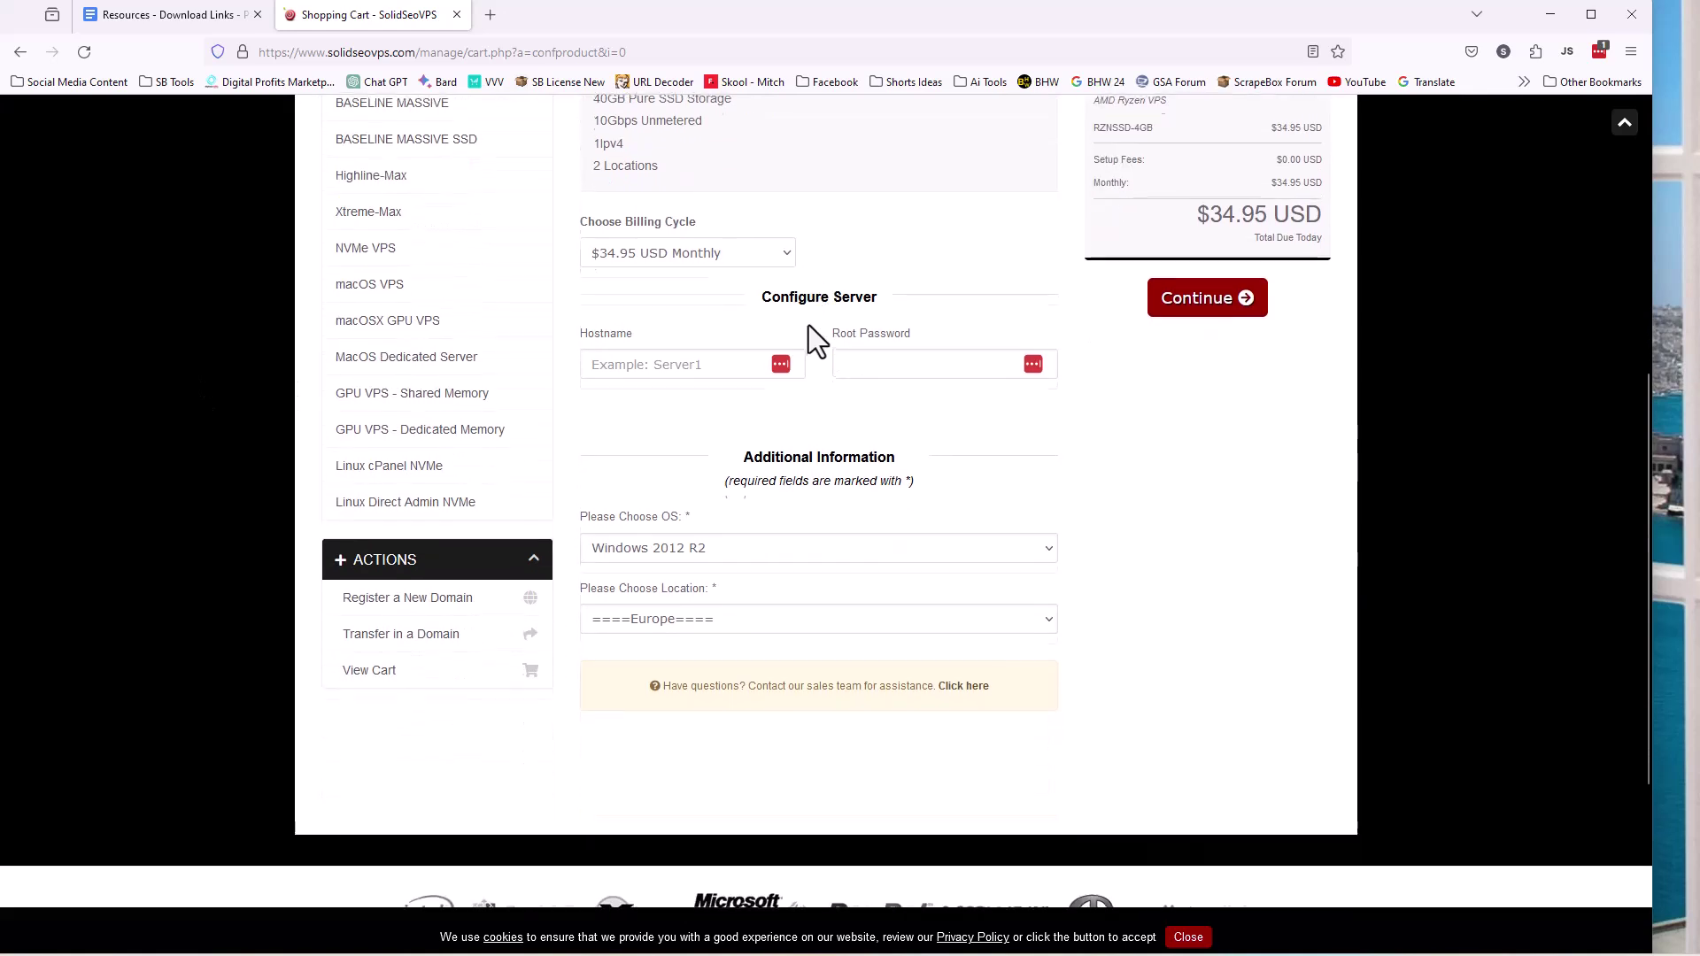
click(644, 364)
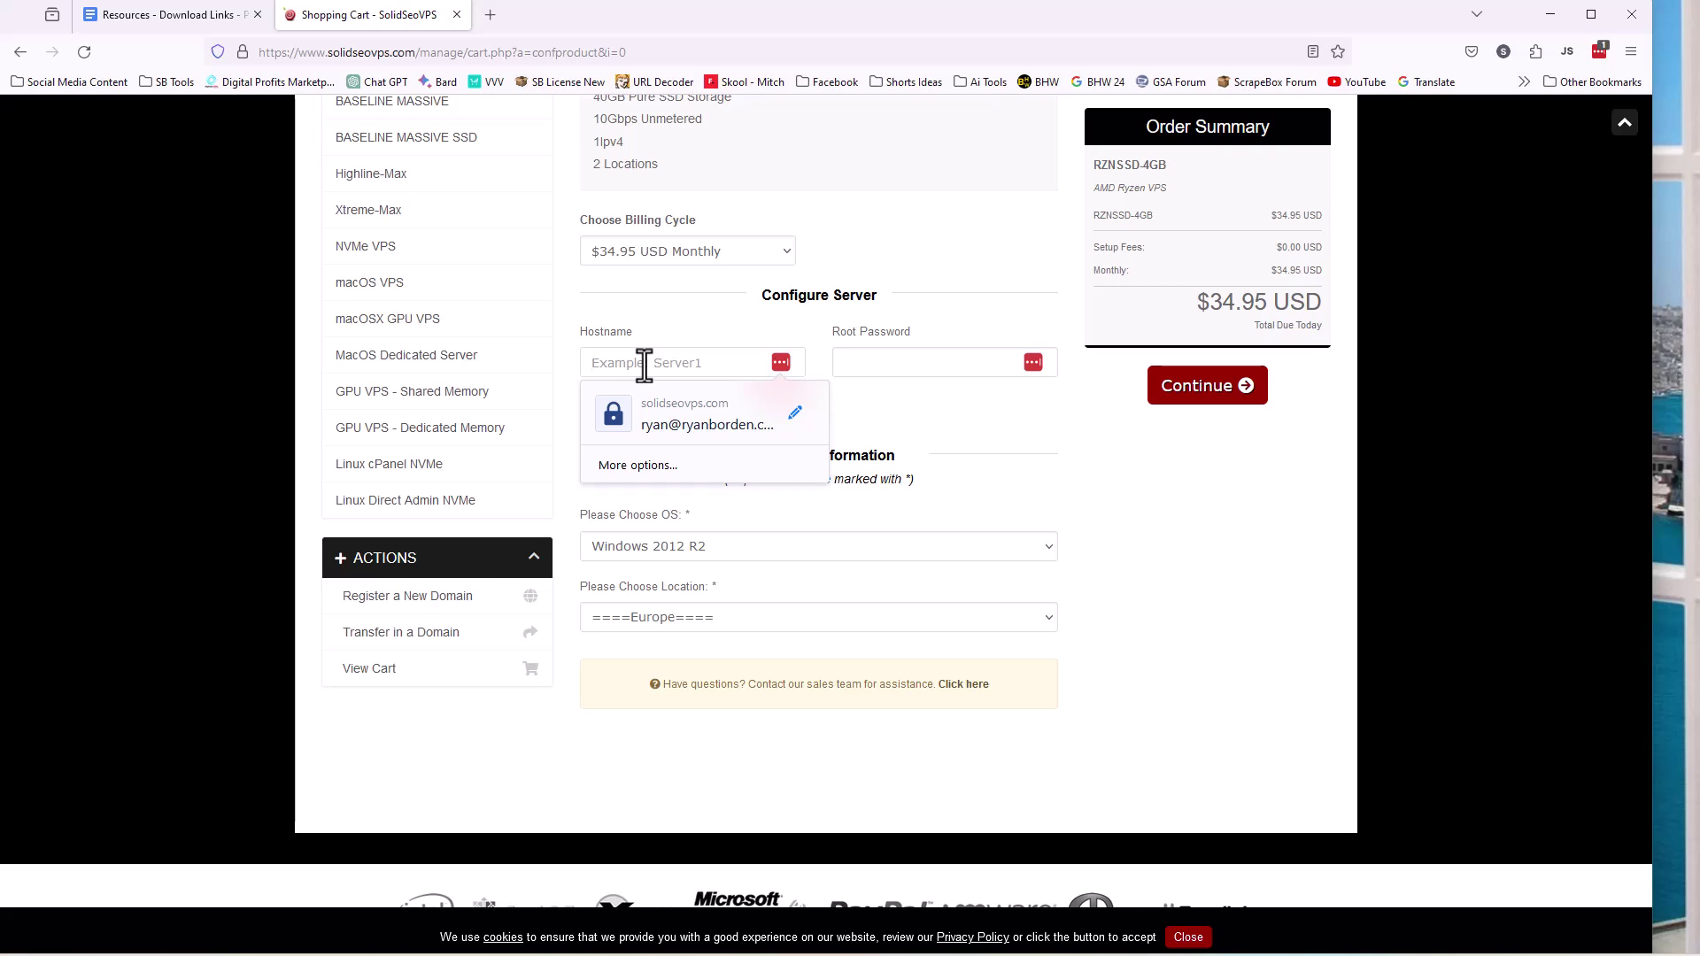
text(server)
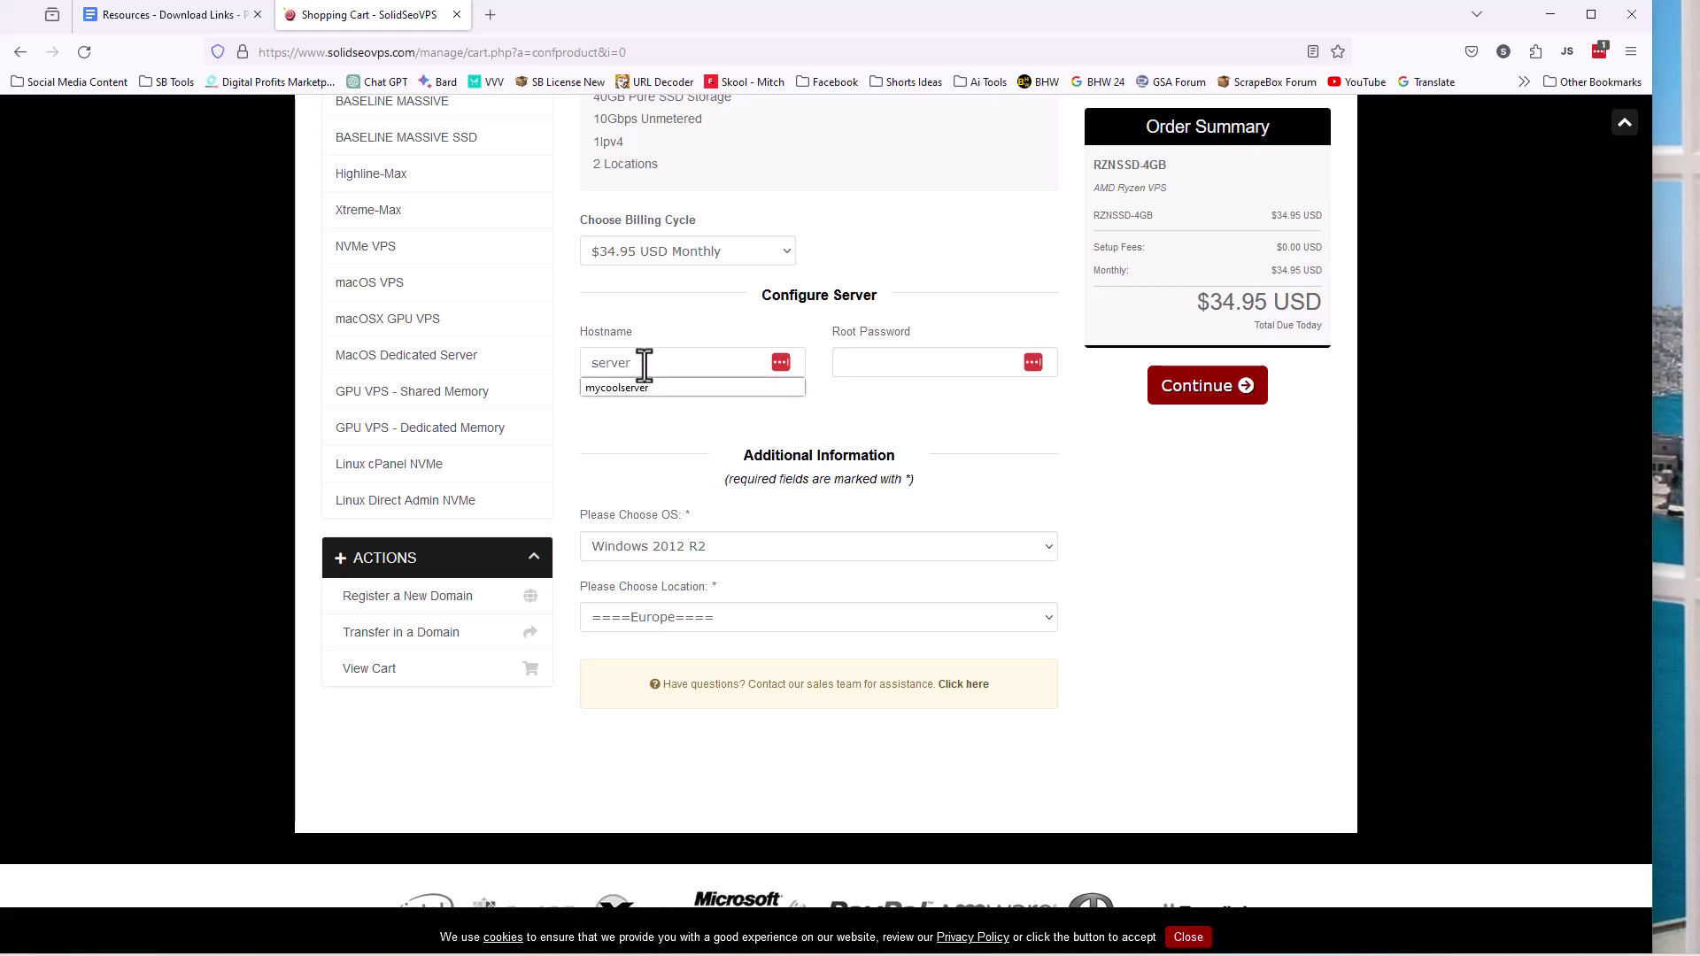
text( 1)
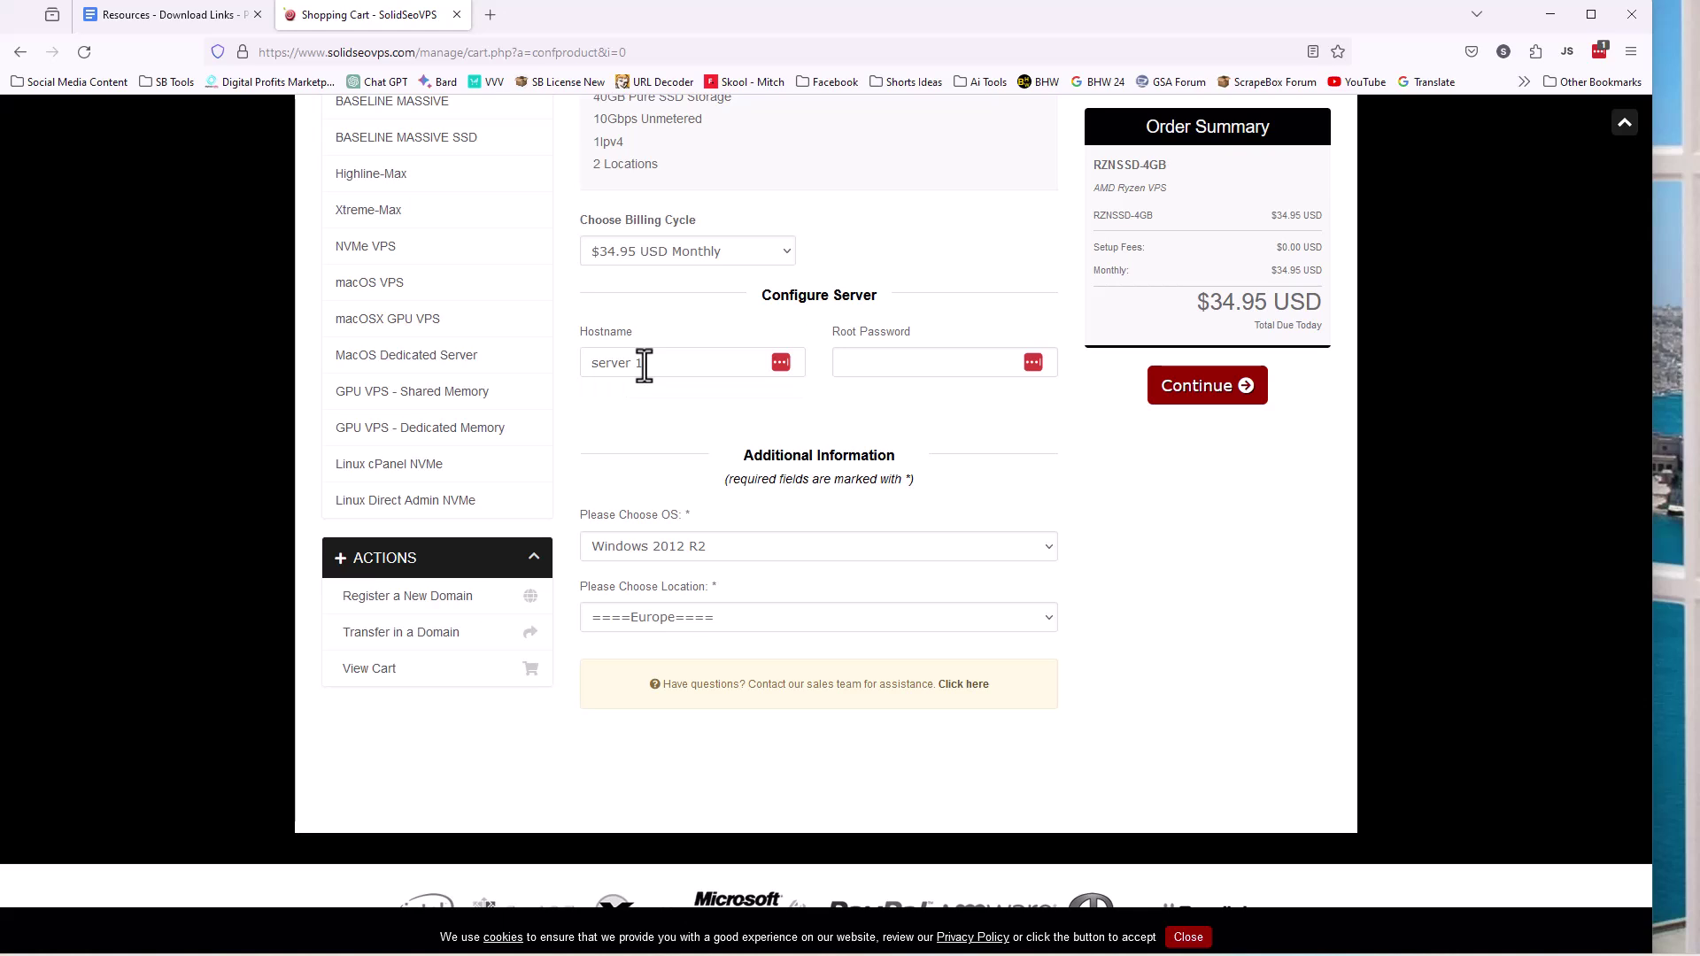
key(BackSpace)
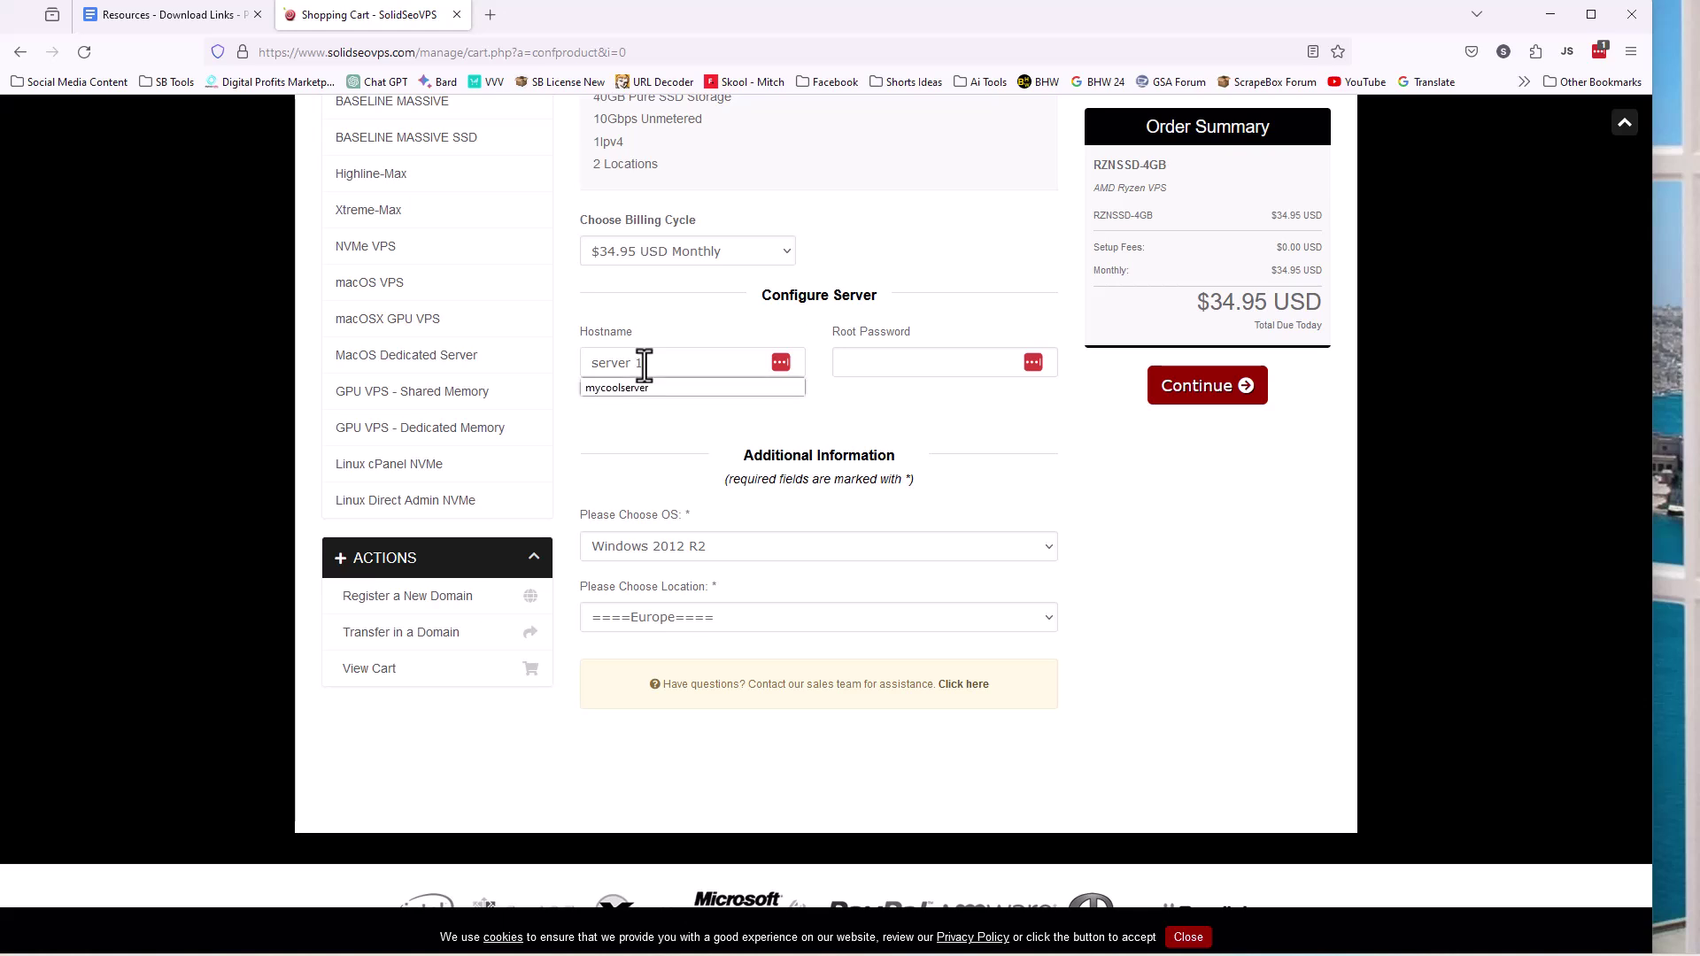
text(1)
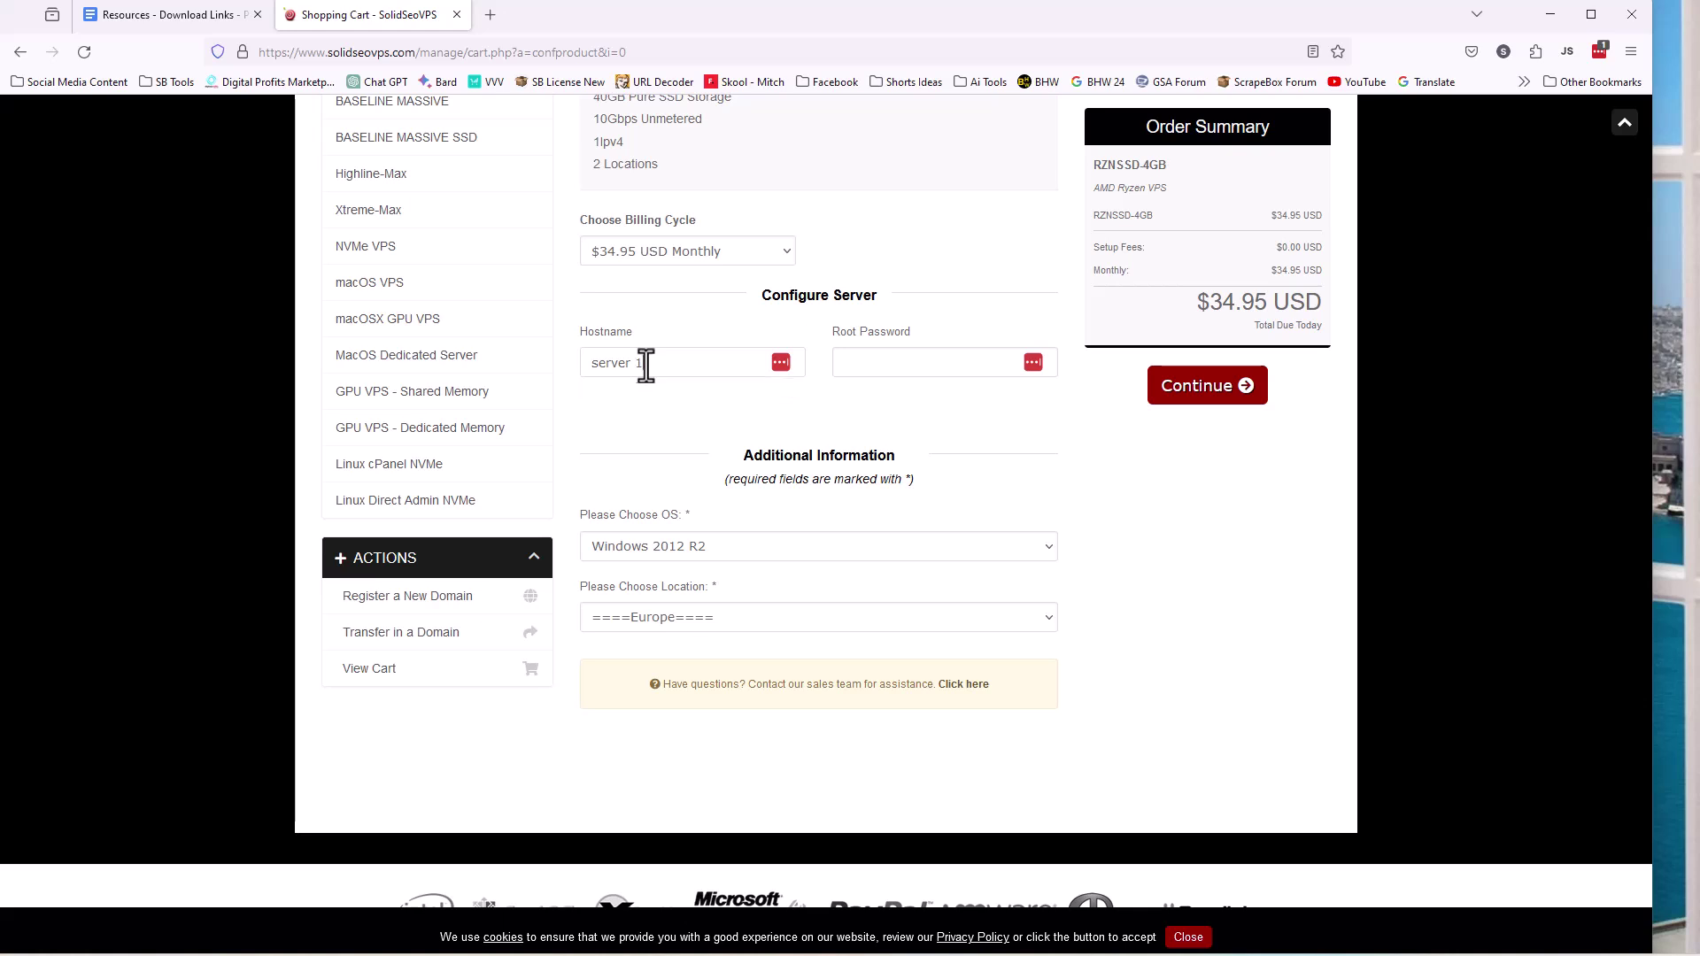
Fill the Root Password with a strong LastPass-generated password.
click(895, 356)
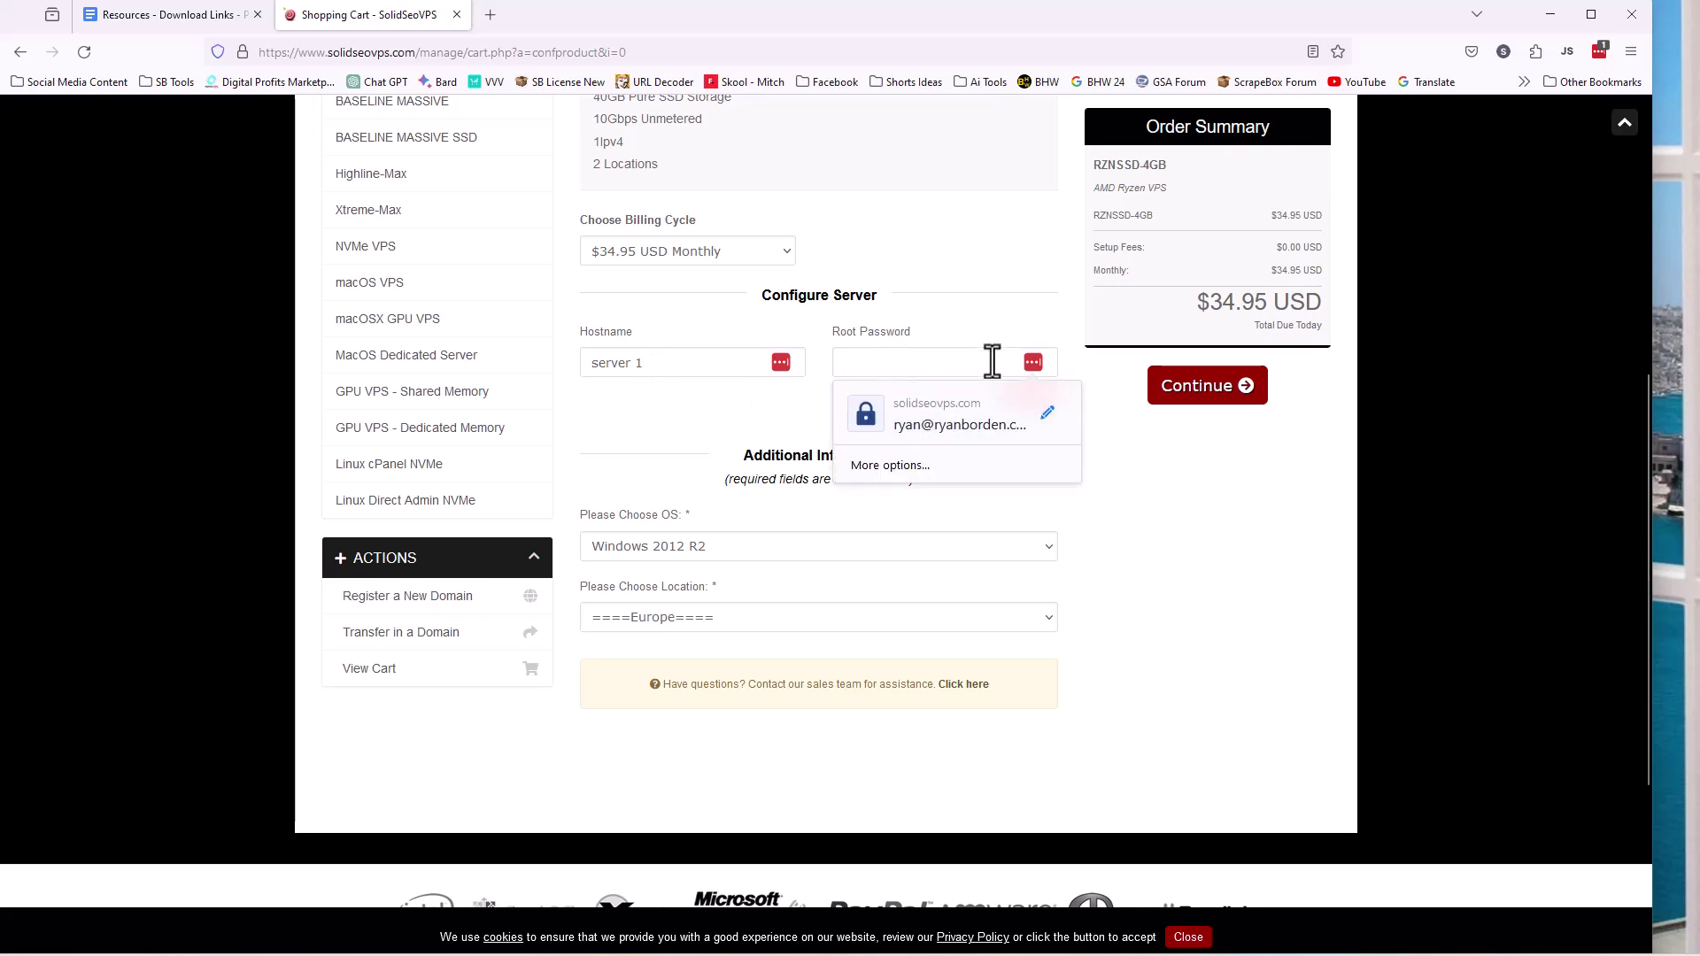
click(1033, 370)
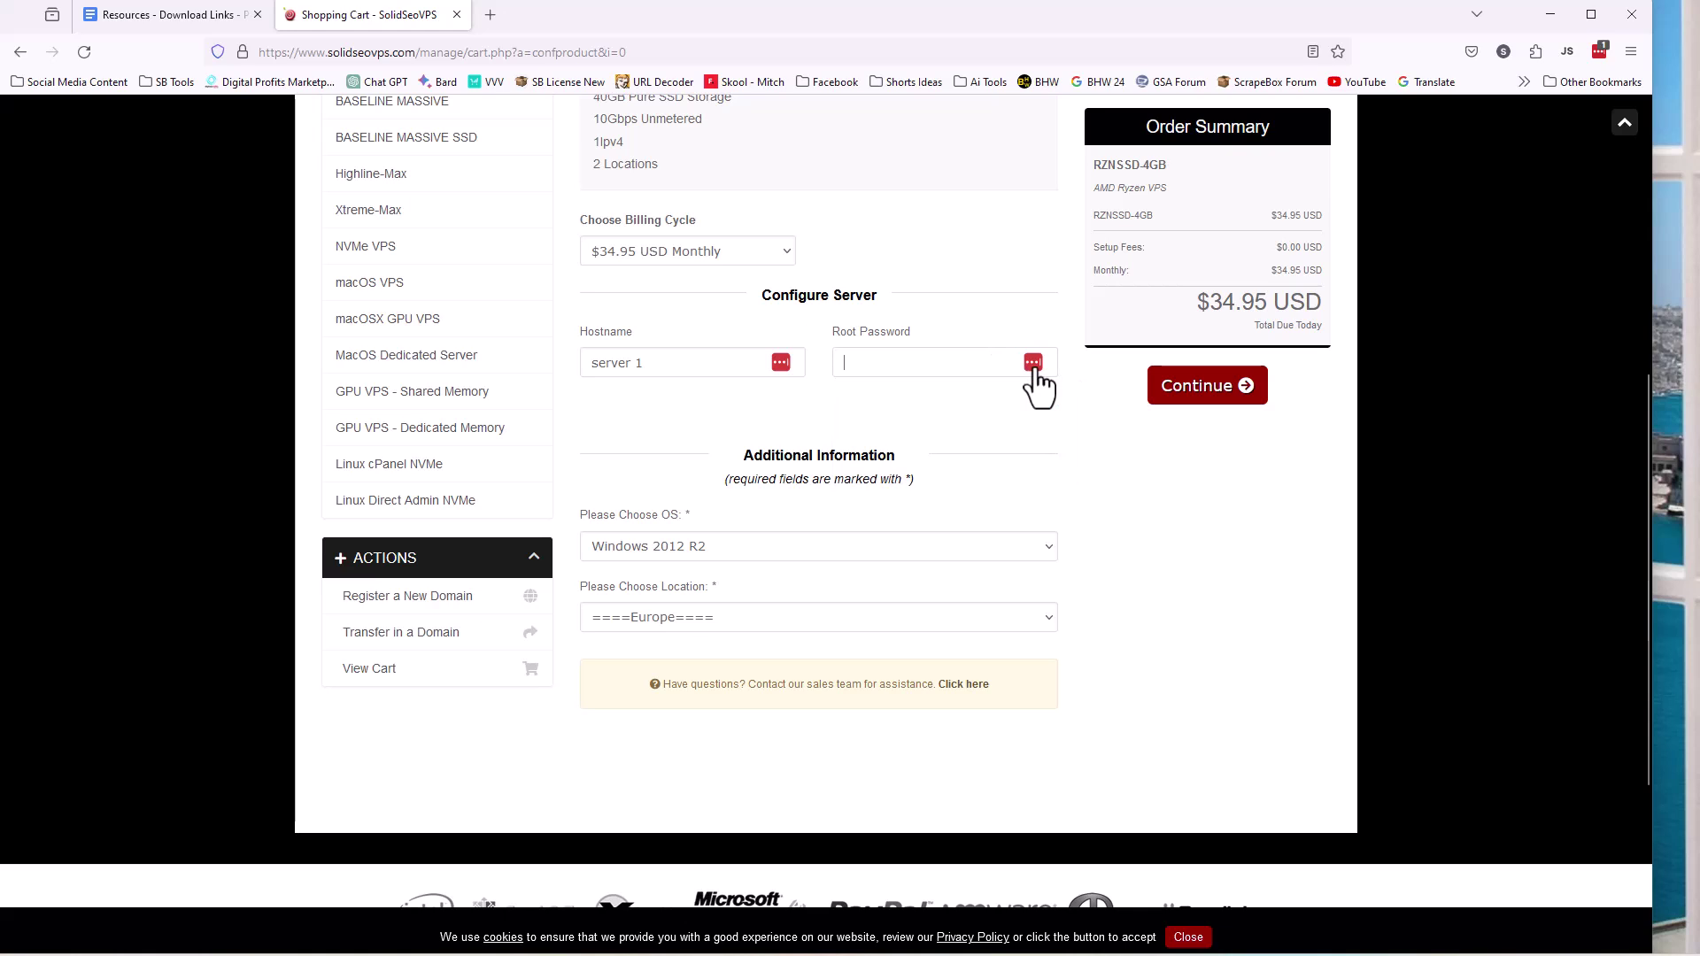
click(1033, 371)
click(939, 466)
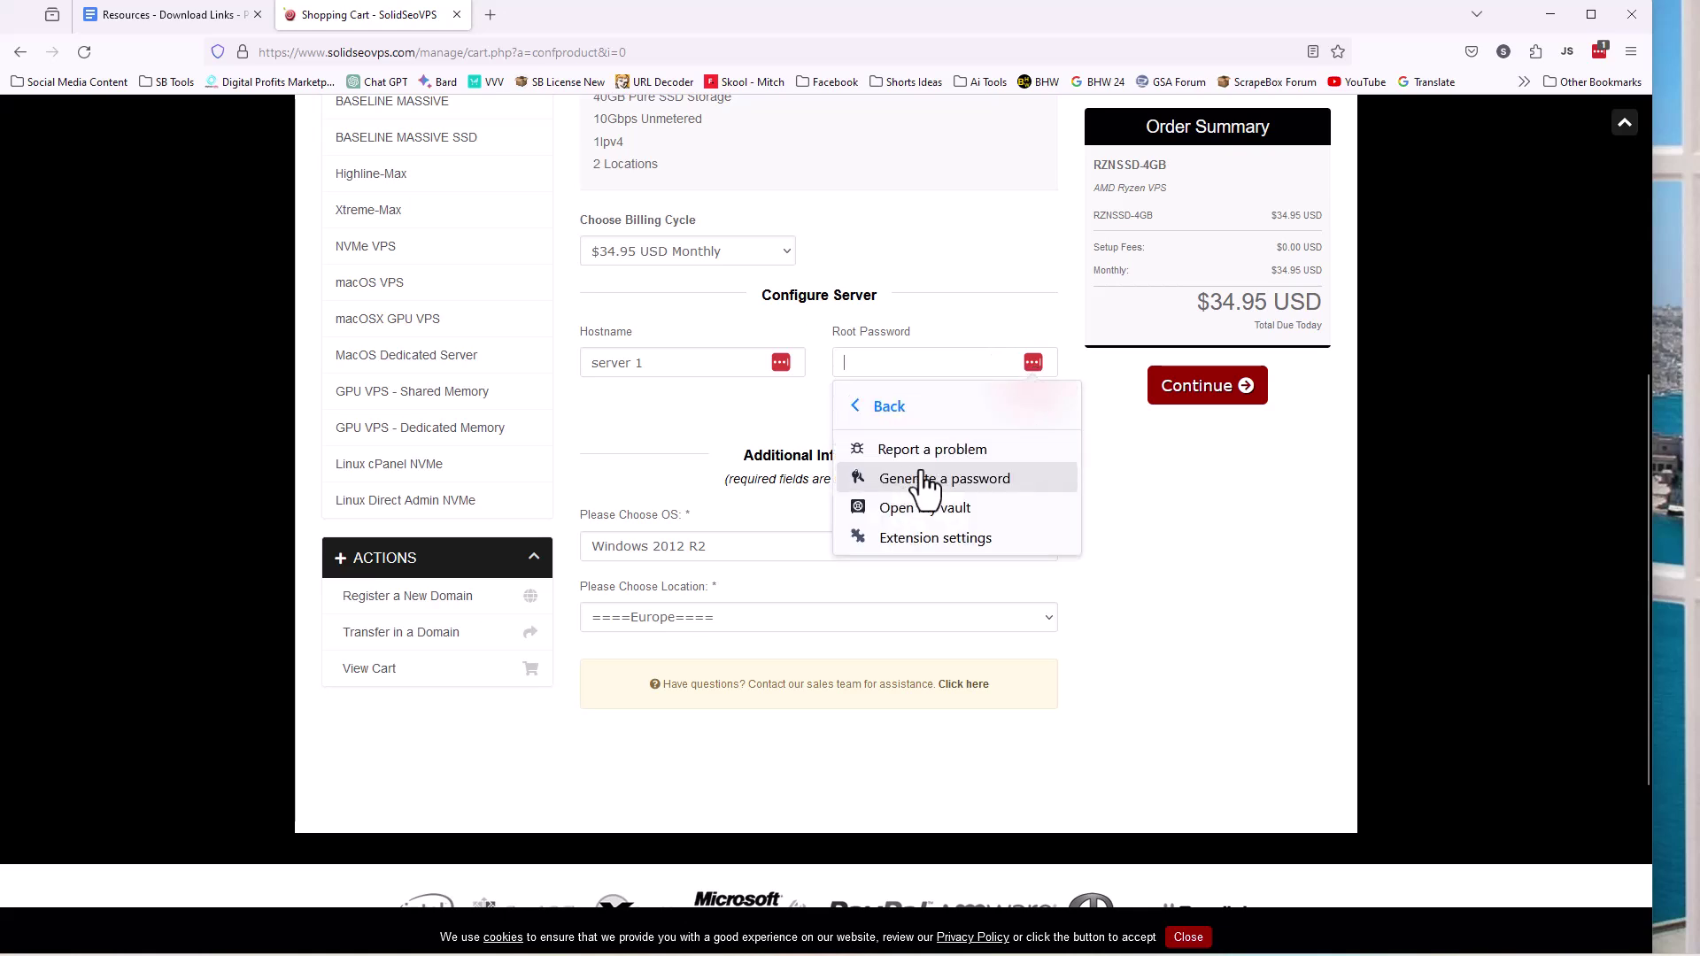
click(946, 480)
click(1016, 415)
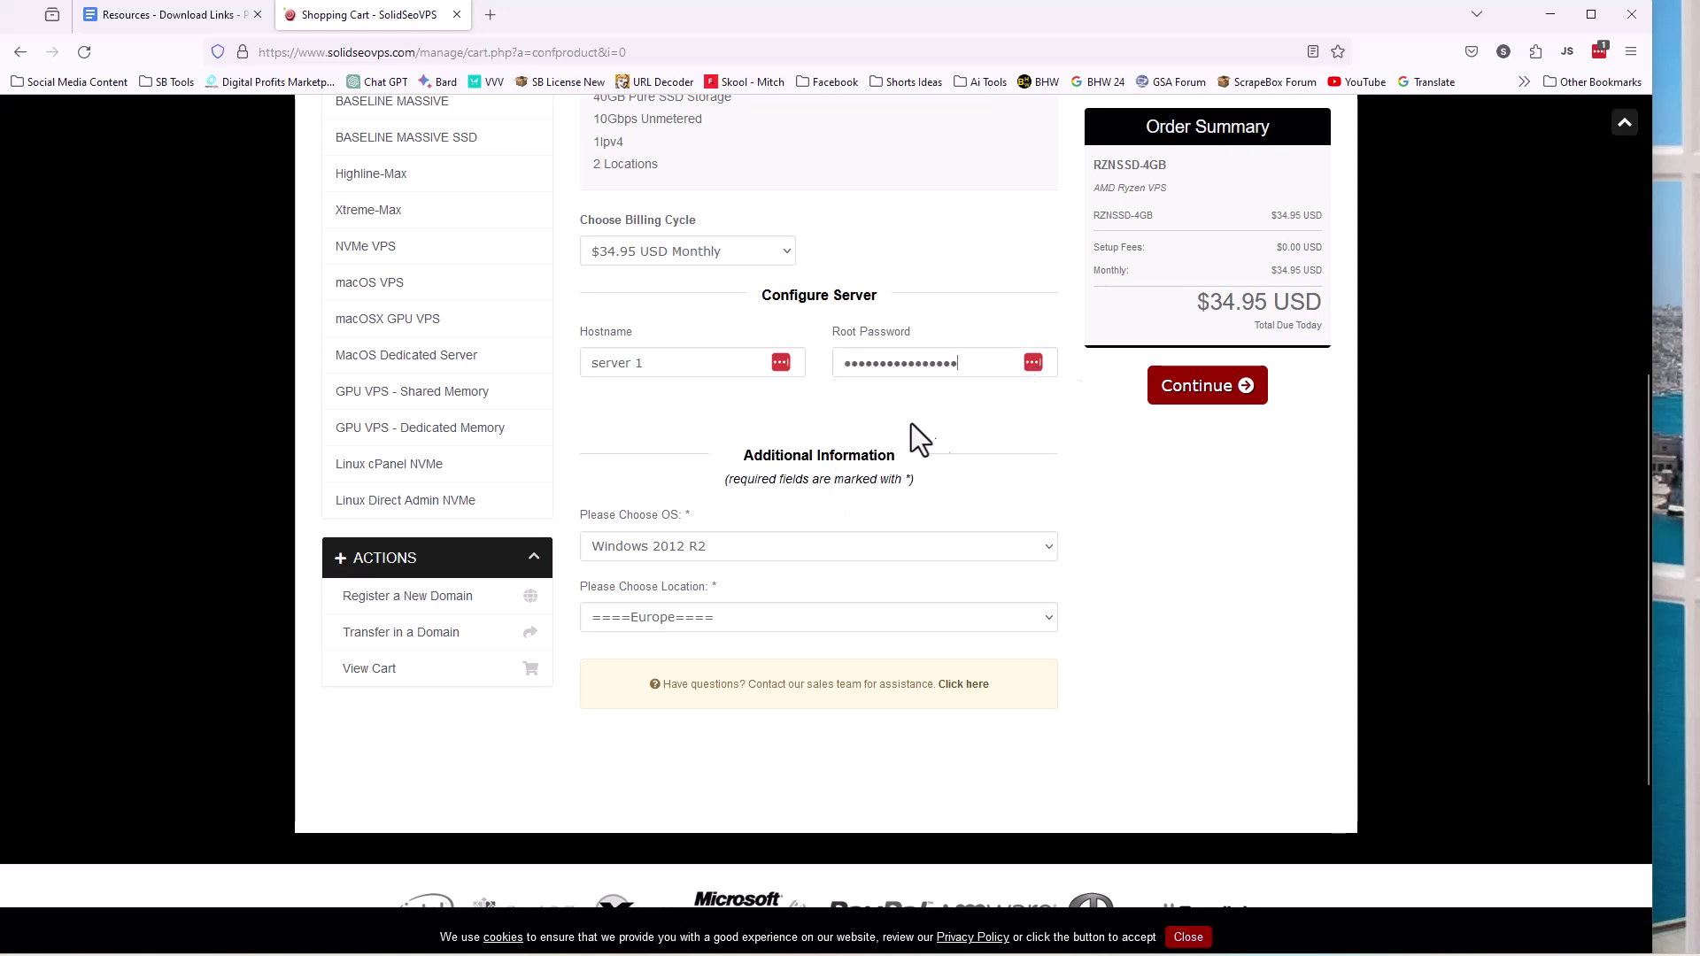
Paste the generated password on a new line in the VPS notes, then return to the cart.
mouse_move(855, 953)
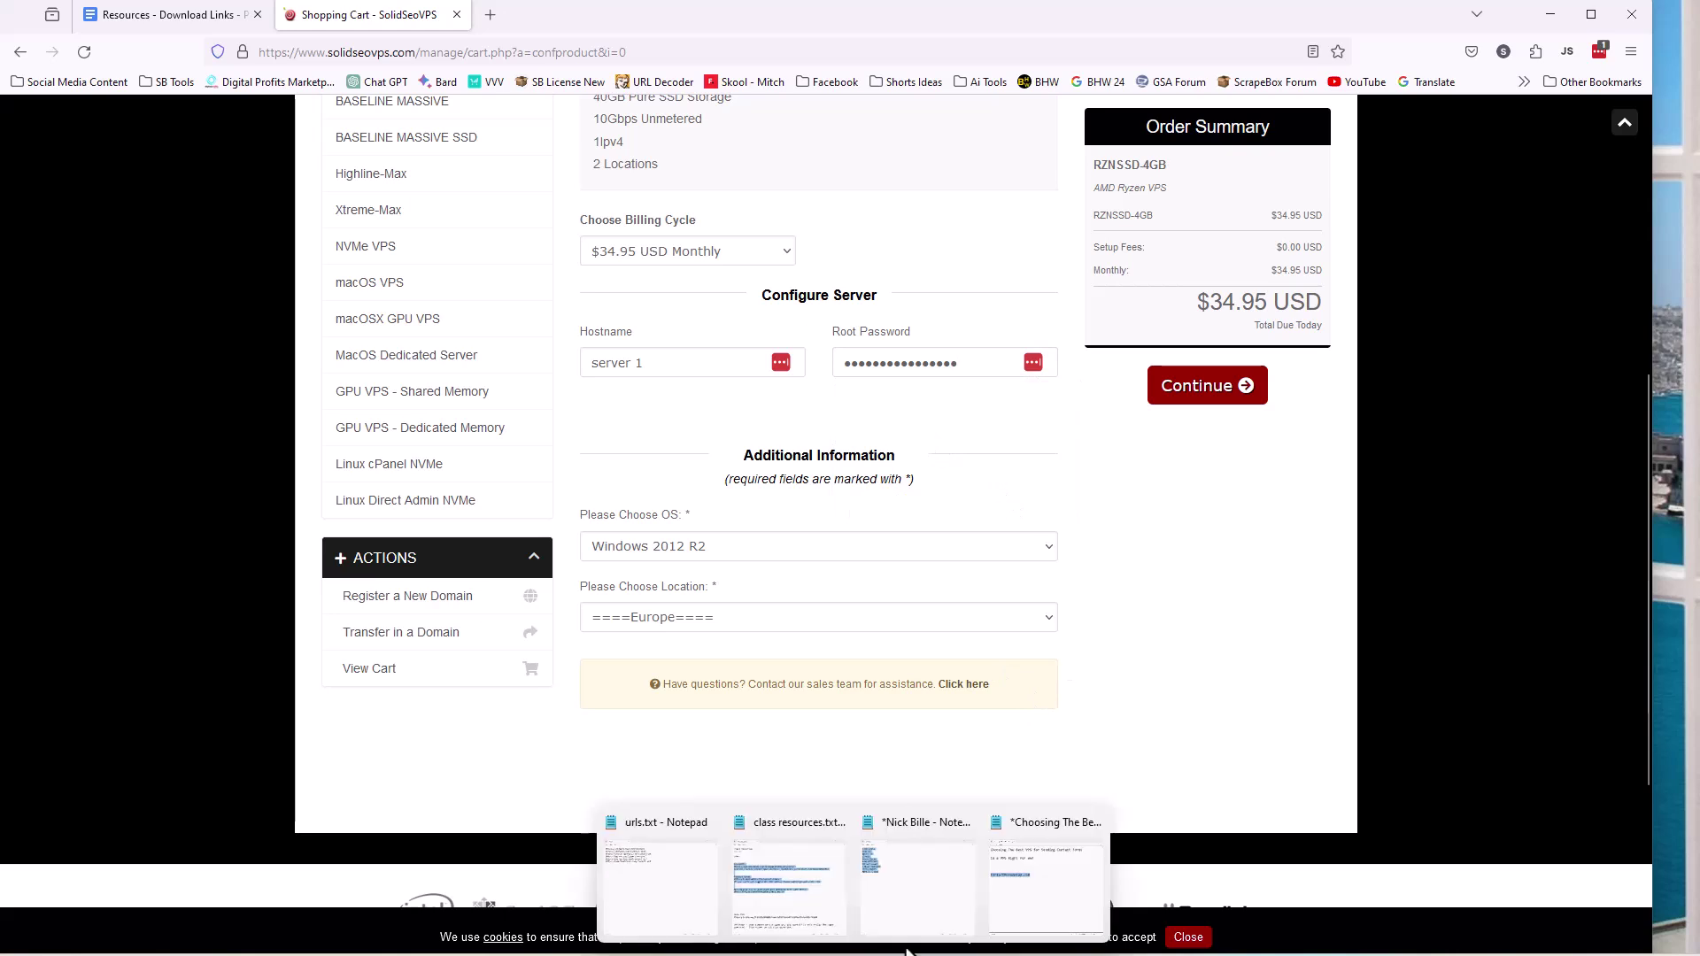
click(1024, 870)
click(865, 487)
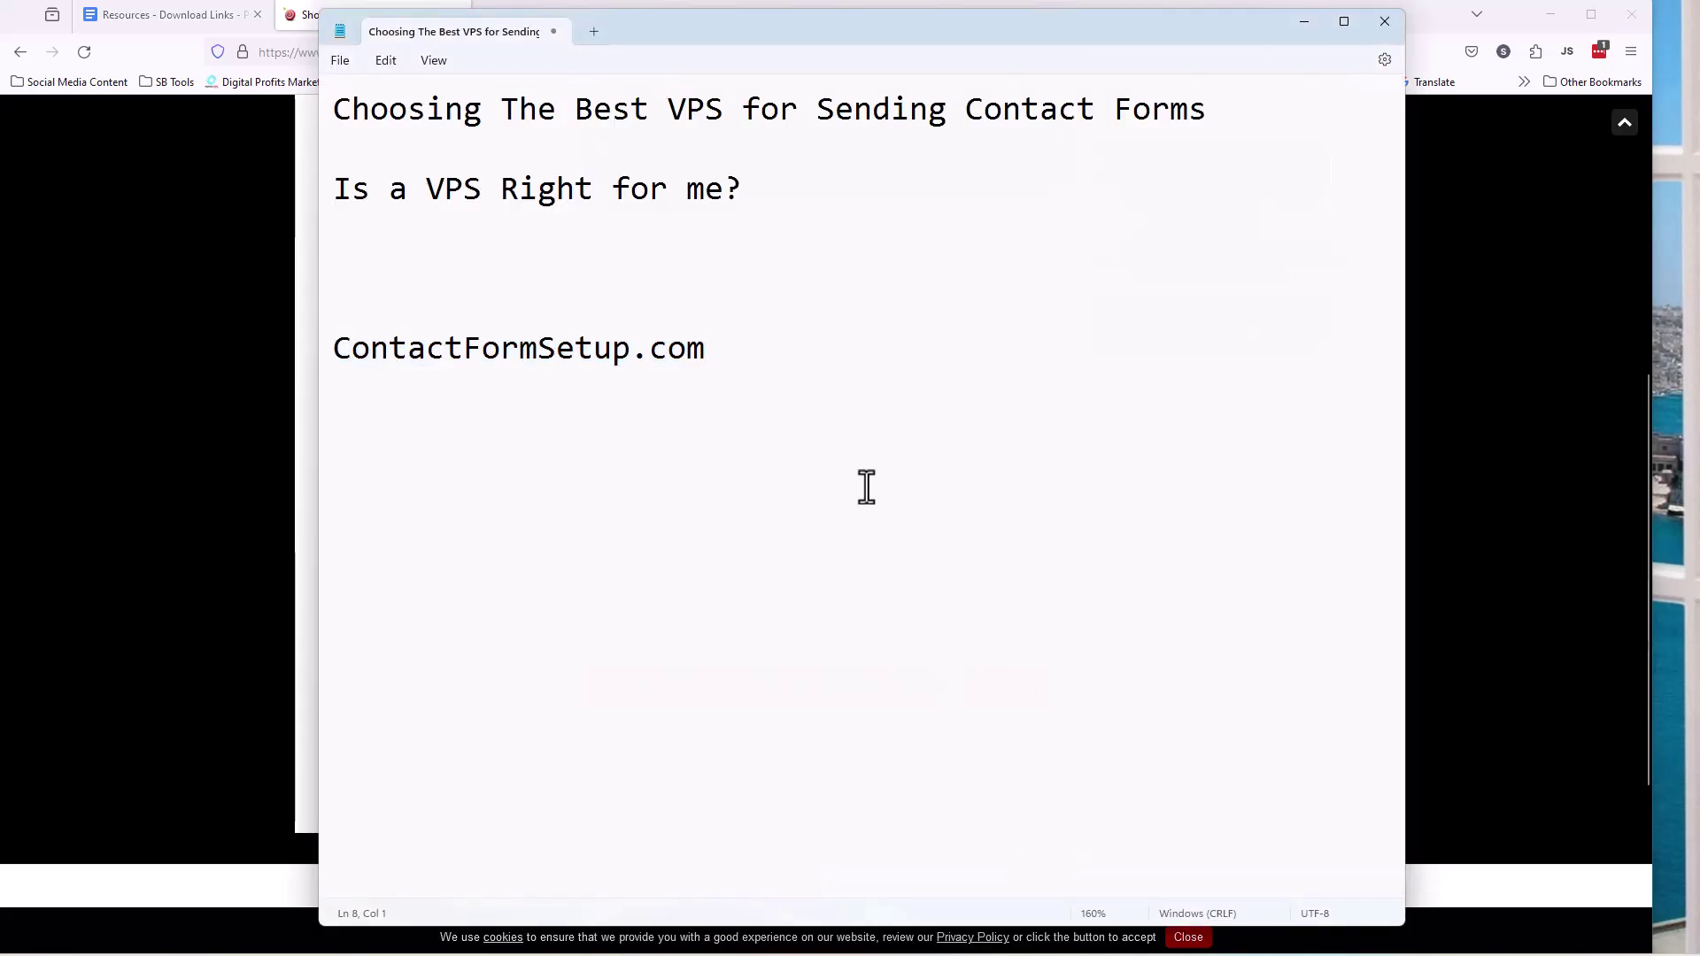
key(Return)
key(Return)
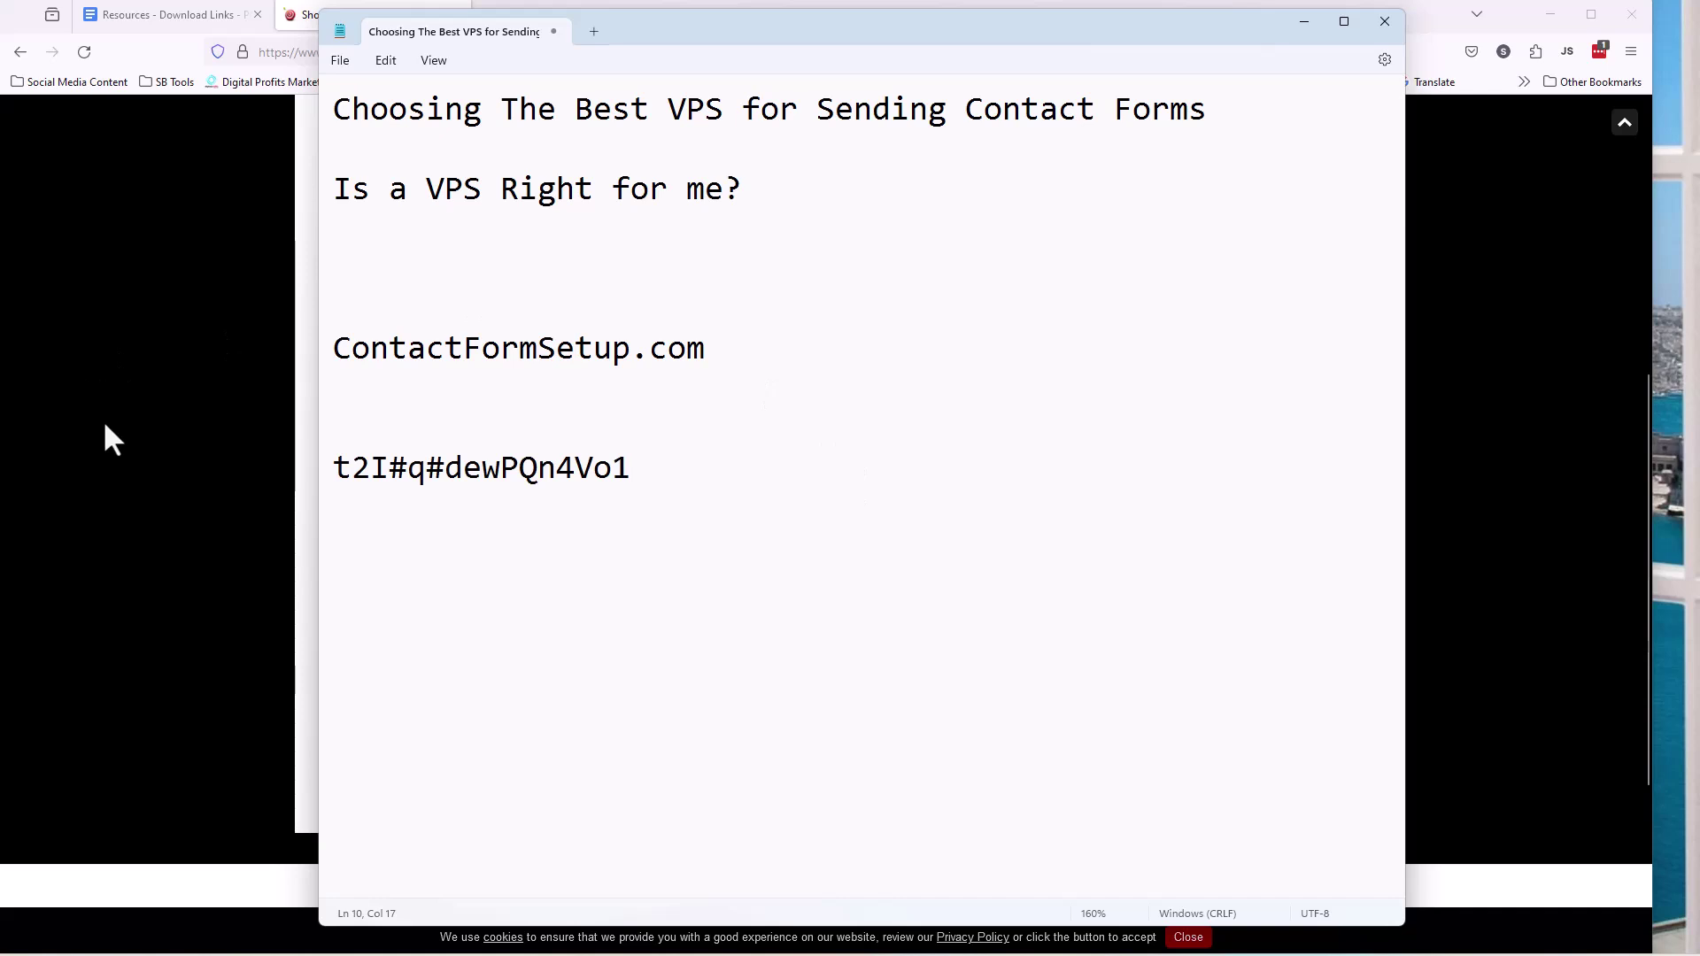
click(82, 517)
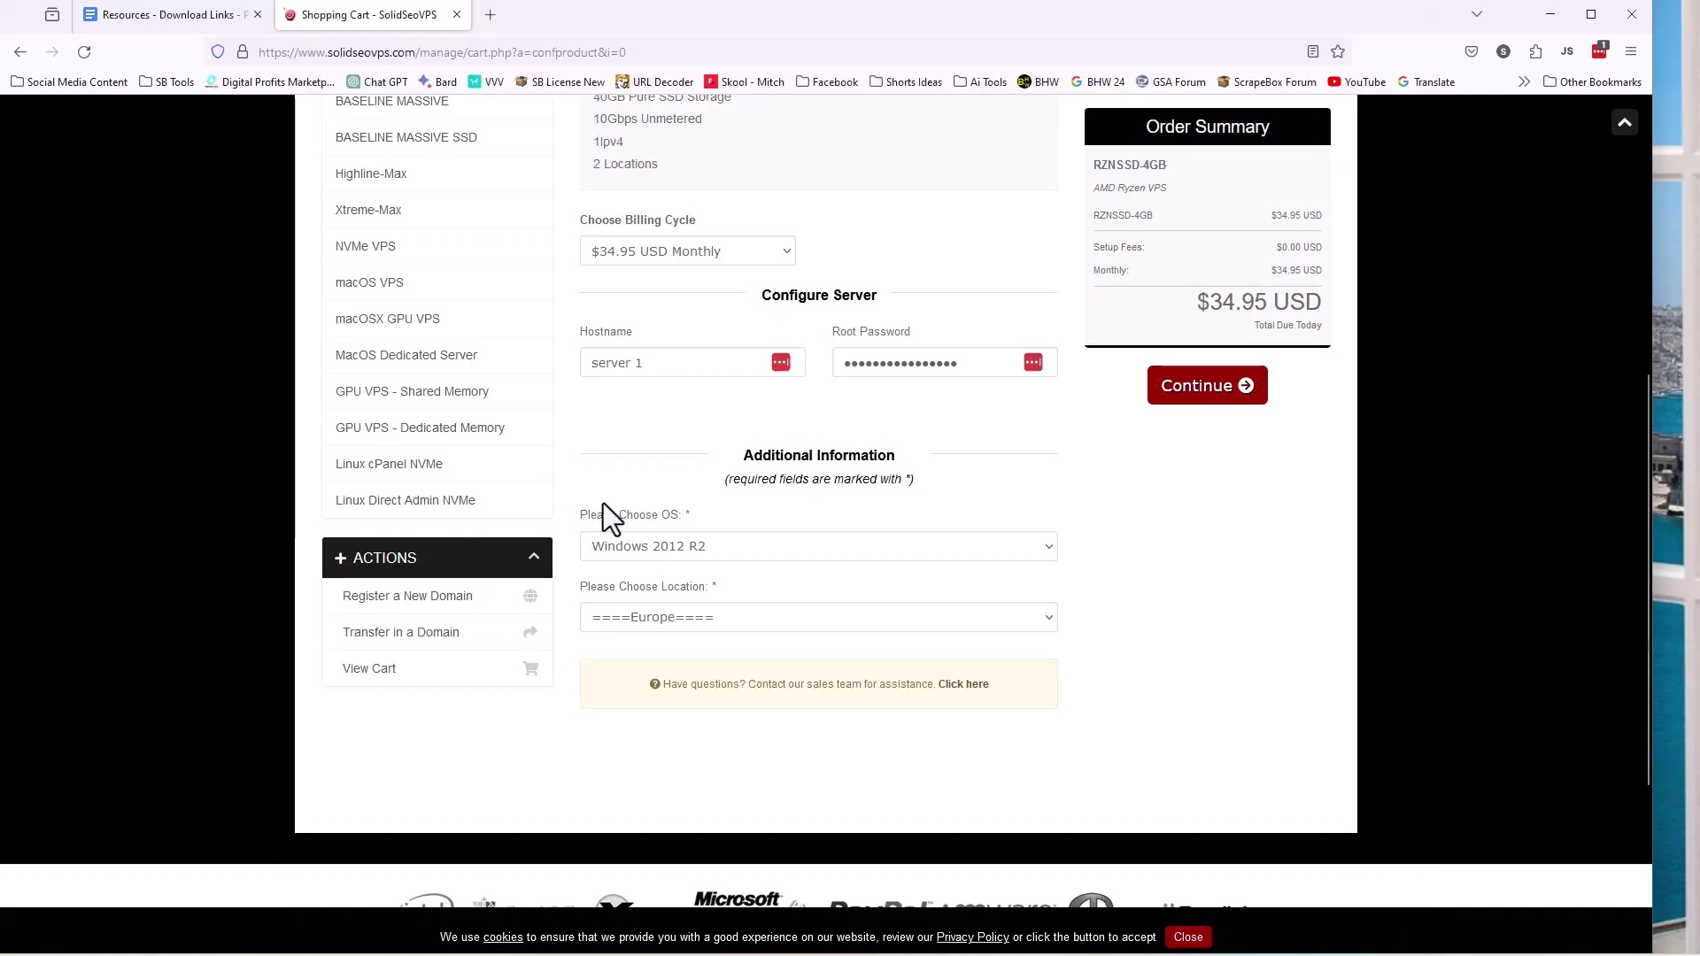
Scroll to the OS field and open the 'Please Choose OS' list of Windows versions.
scroll(829, 468, down, 3)
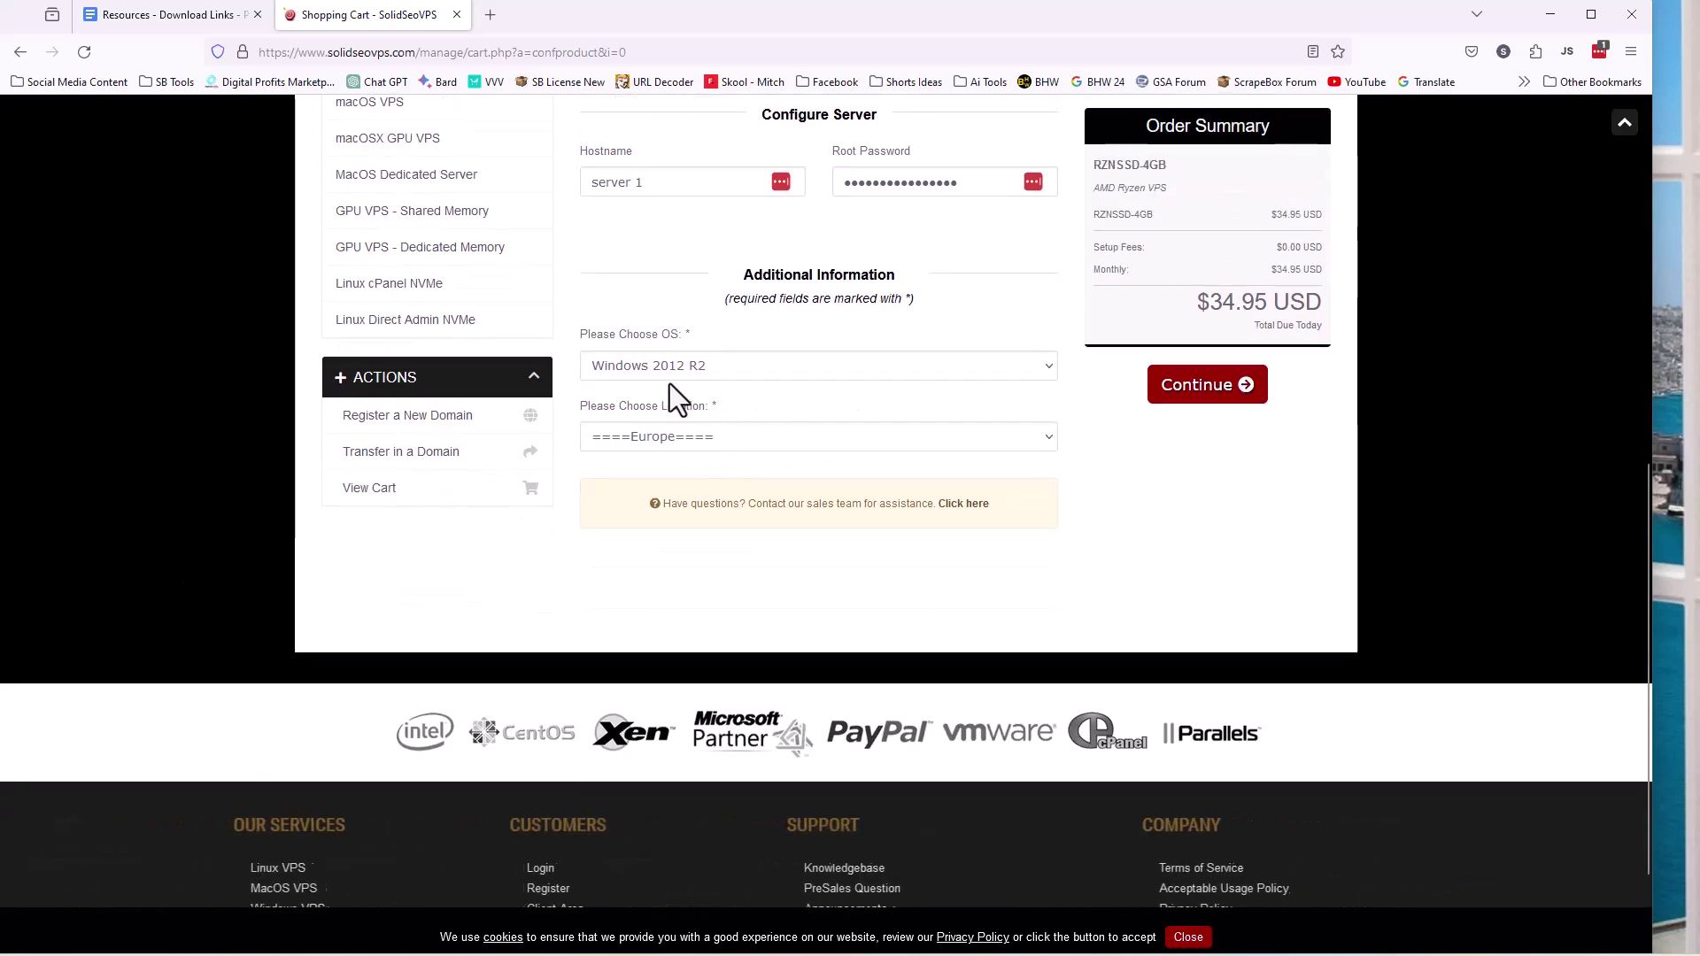
click(709, 370)
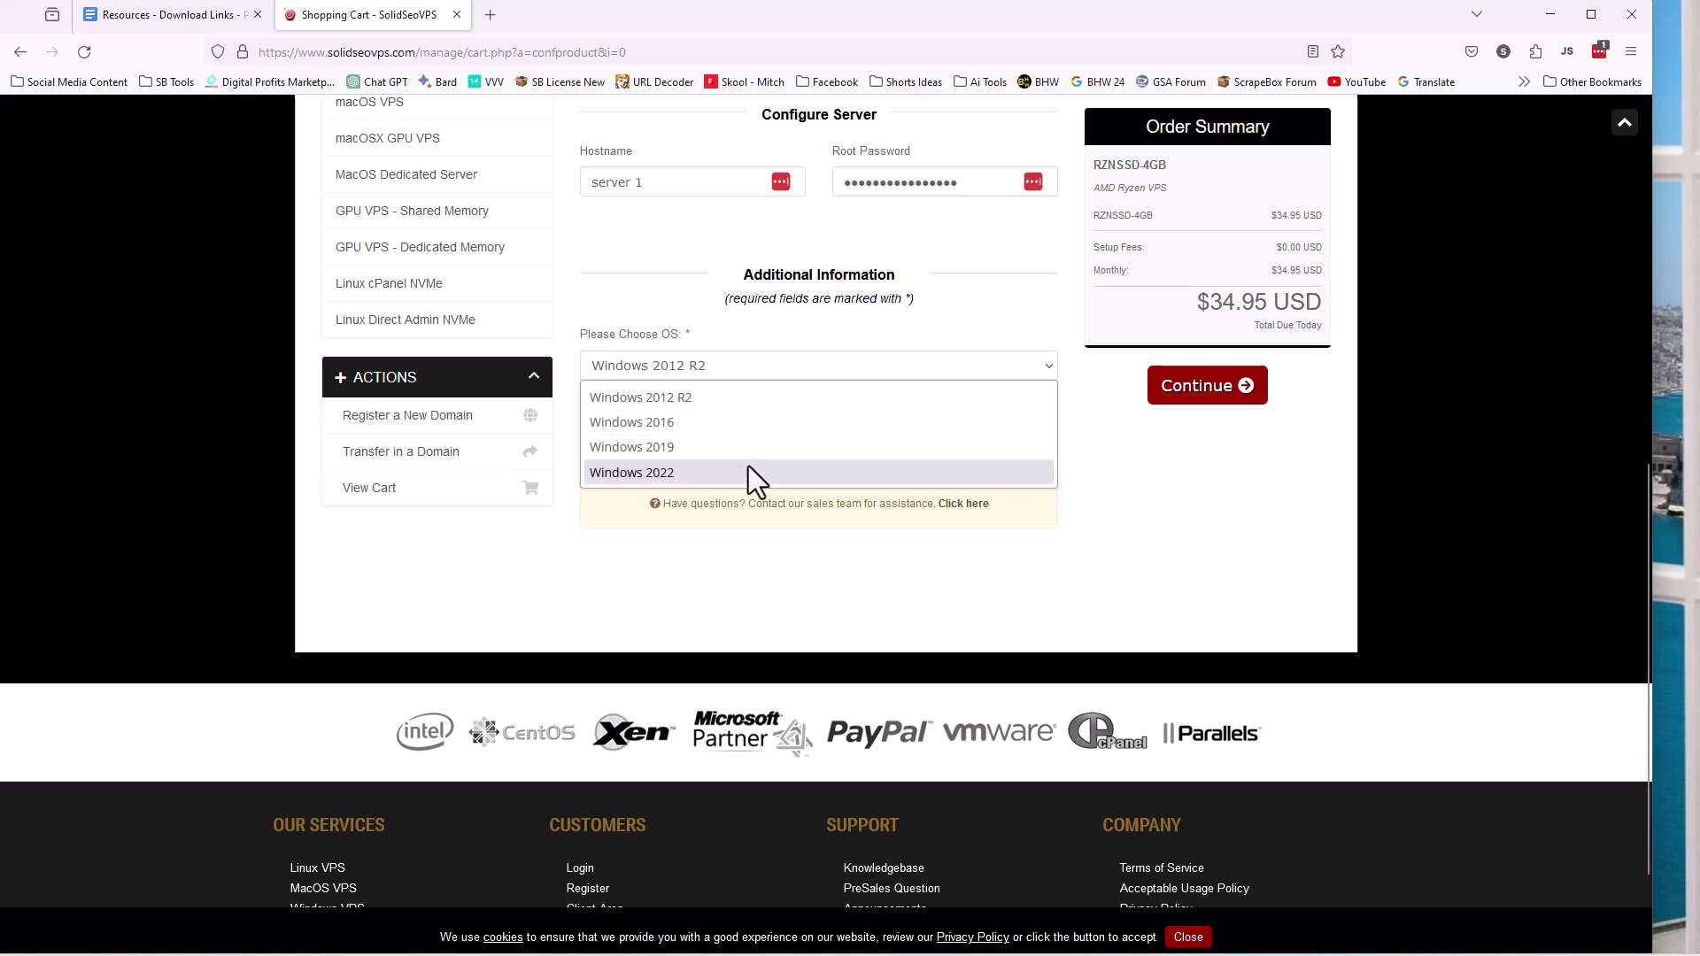
Set the server's operating system to Windows 2022 and its location to Atlanta-GA.
click(677, 471)
click(710, 436)
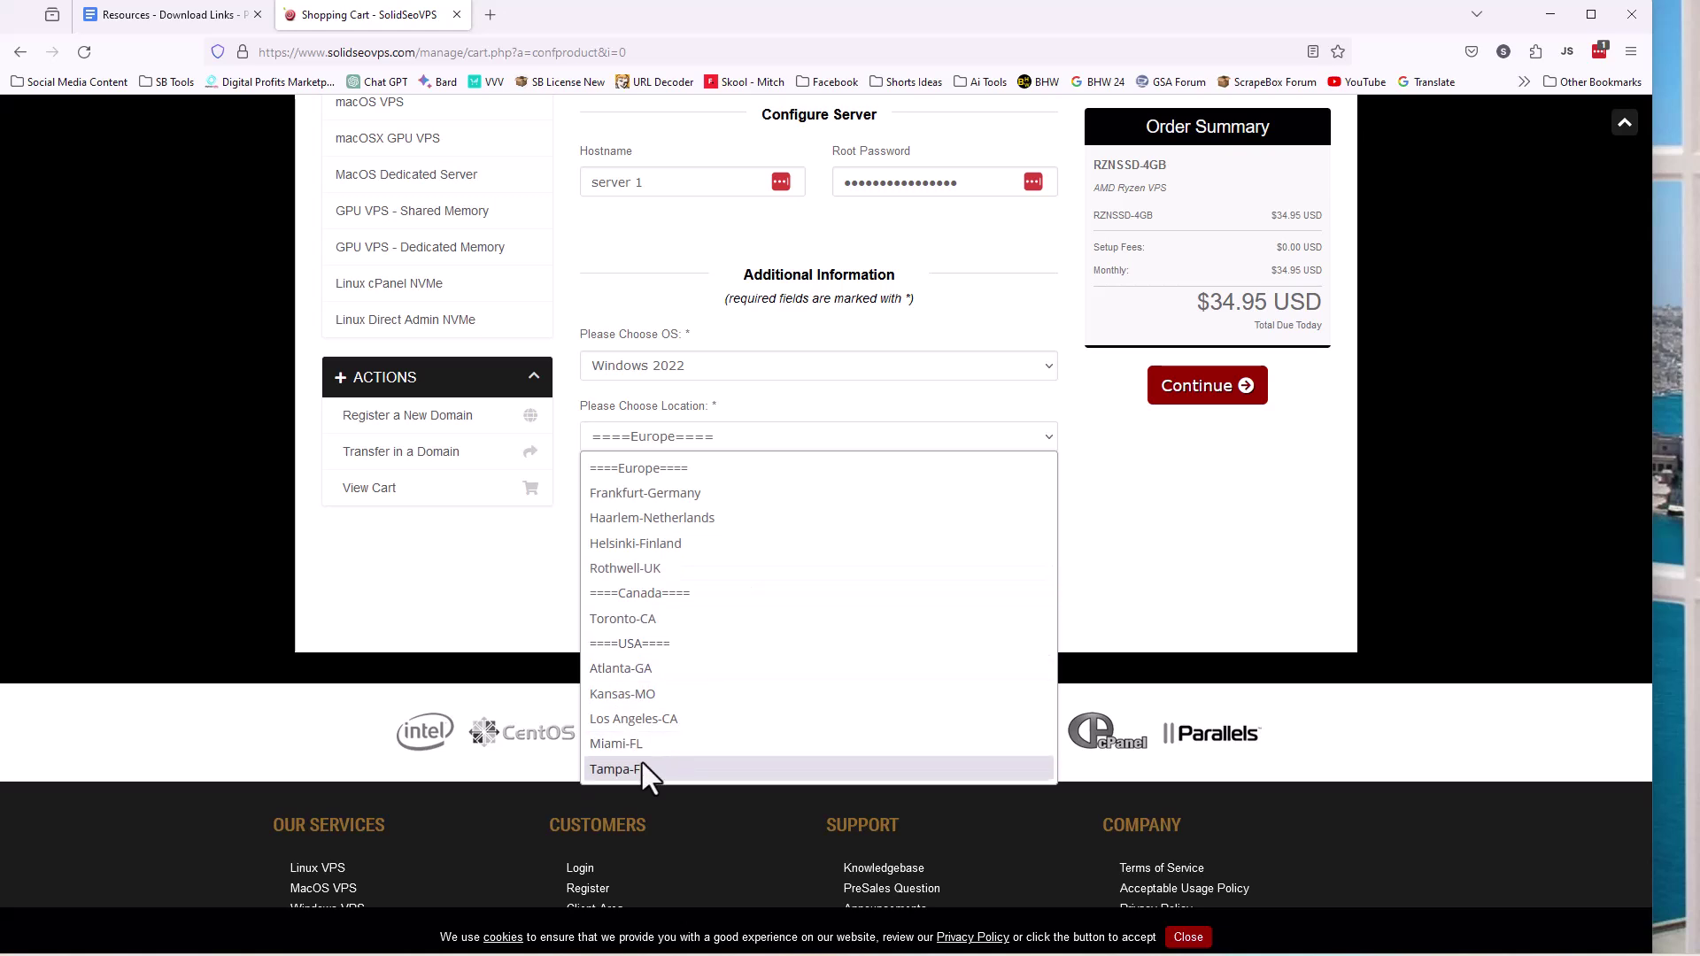
click(647, 669)
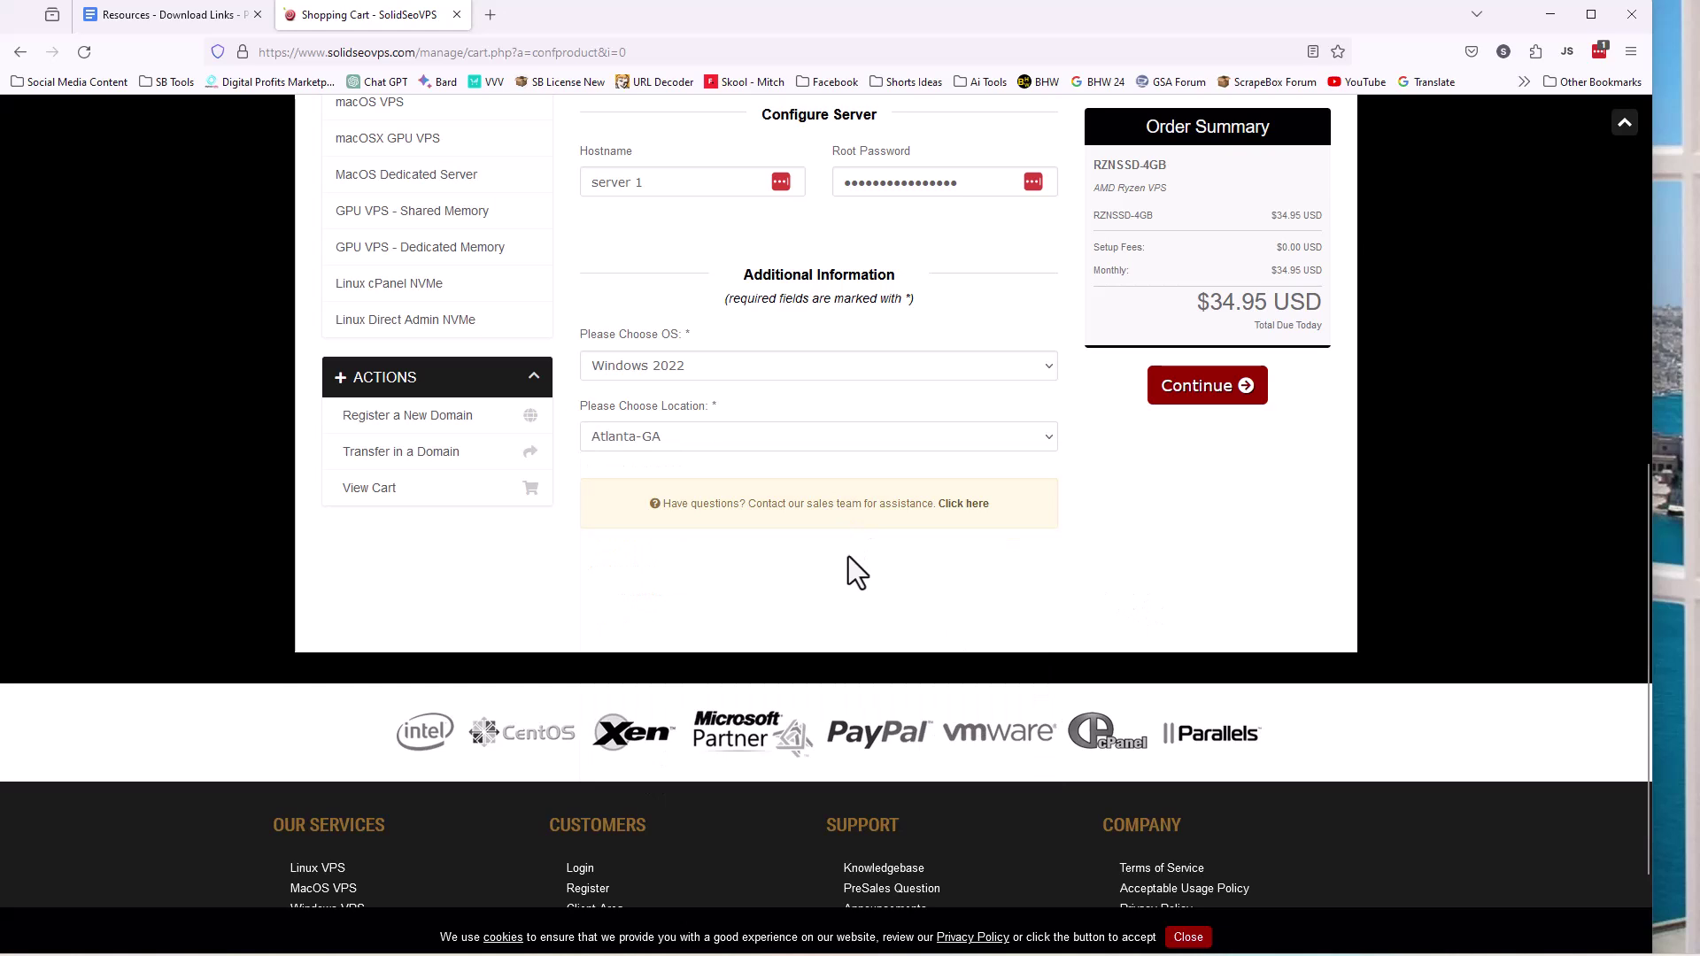
scroll(842, 558, up, 1)
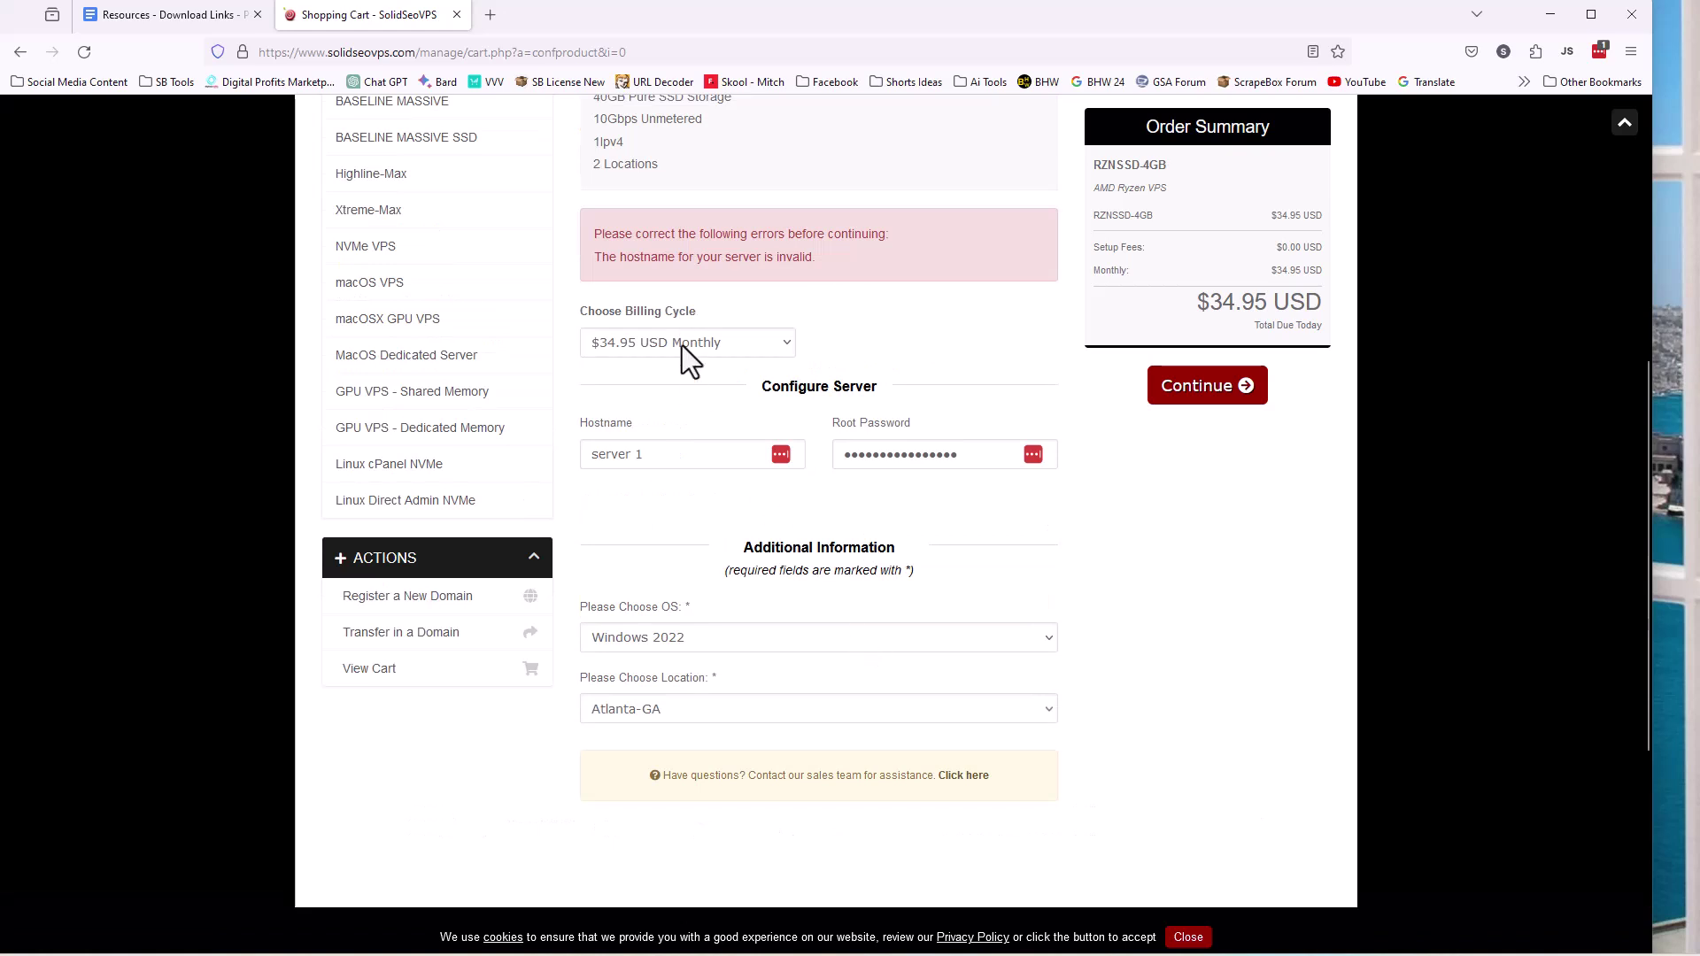
Edit the hostname to remove the space, then resubmit the server configuration.
click(639, 455)
key(BackSpace)
key(BackSpace)
text(1)
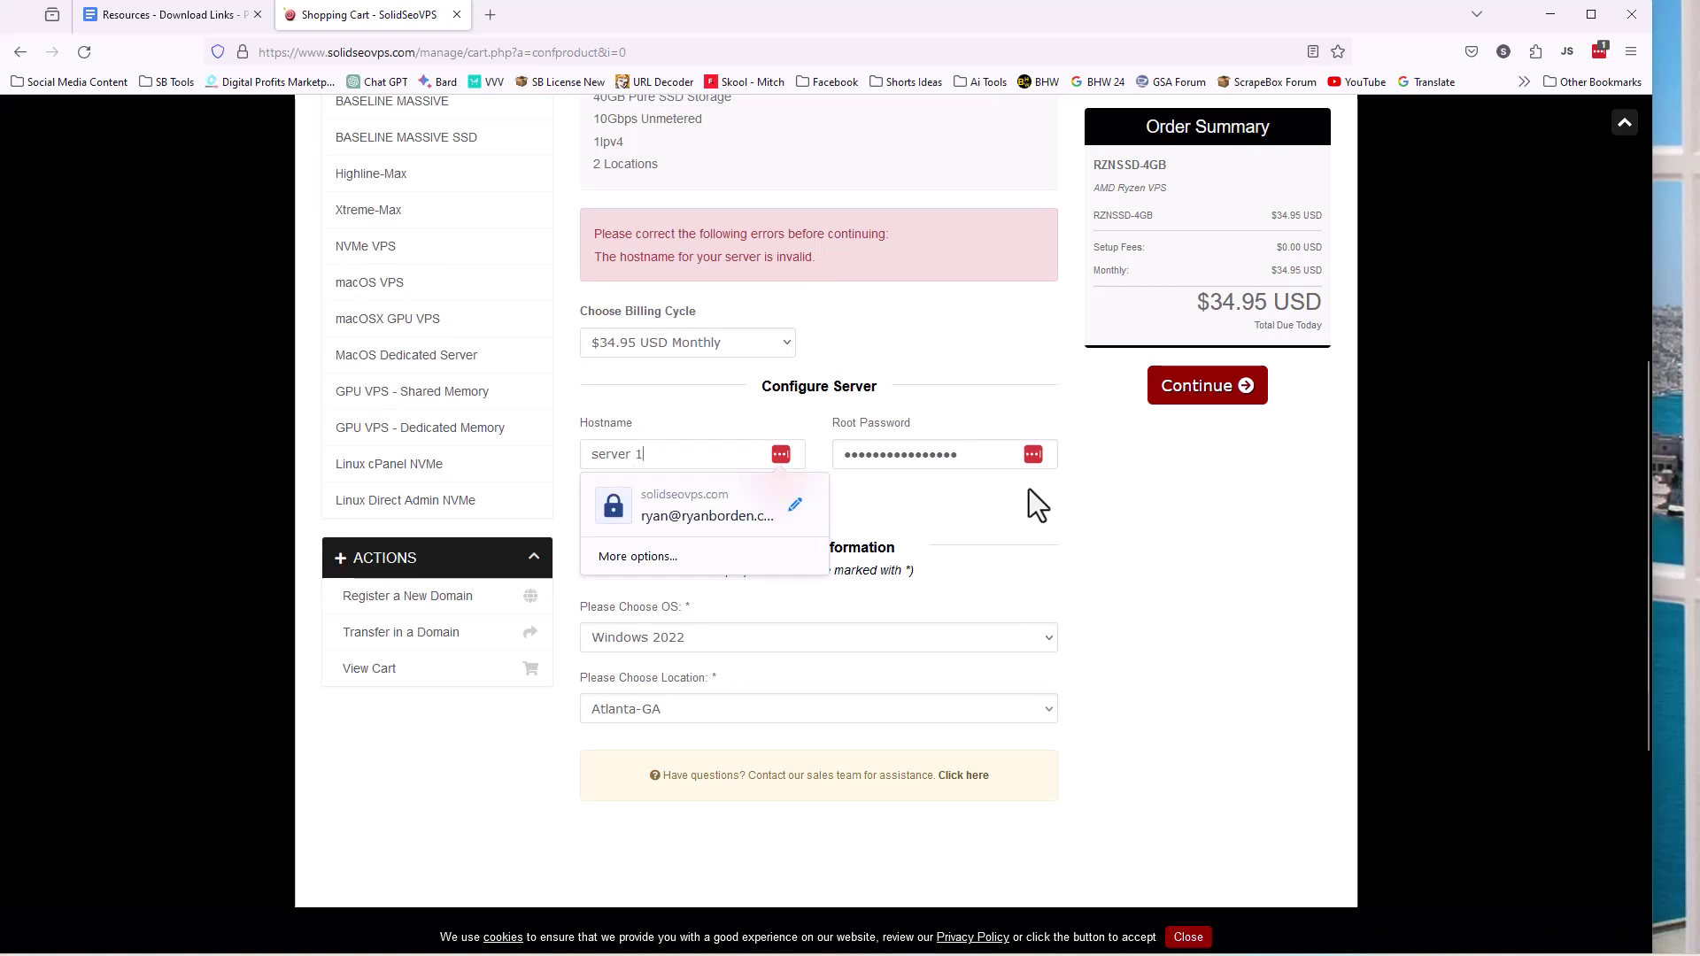
key(Left)
key(BackSpace)
text(_)
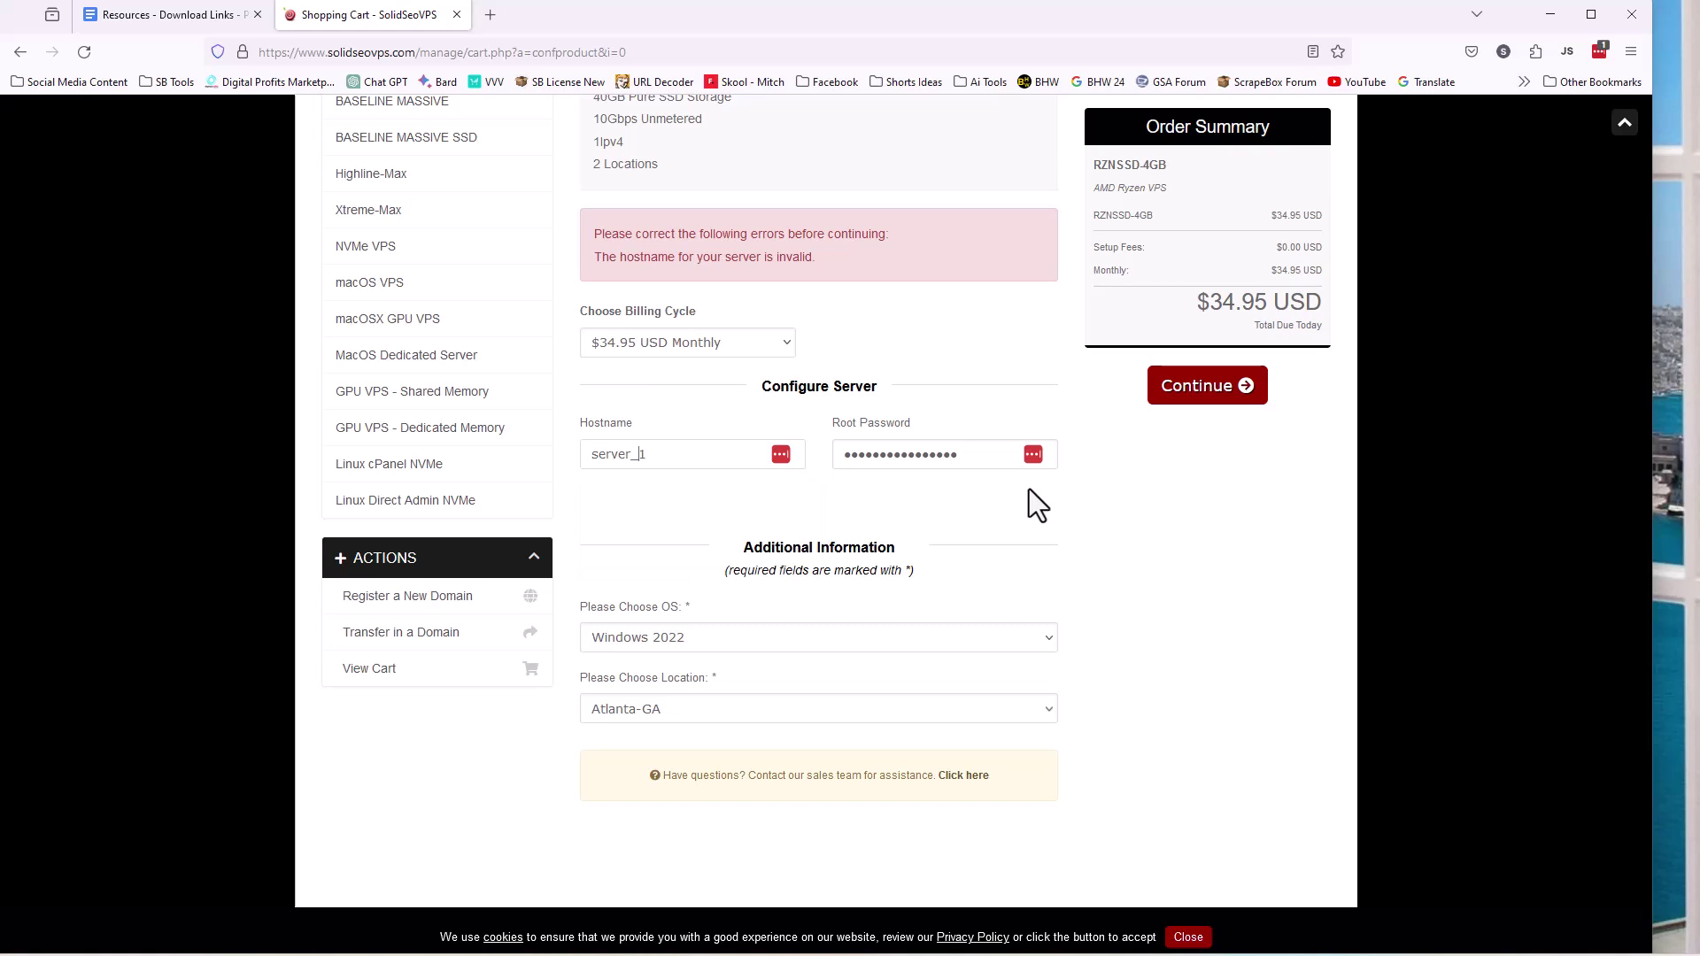
key(Scroll_Lock)
key(BackSpace)
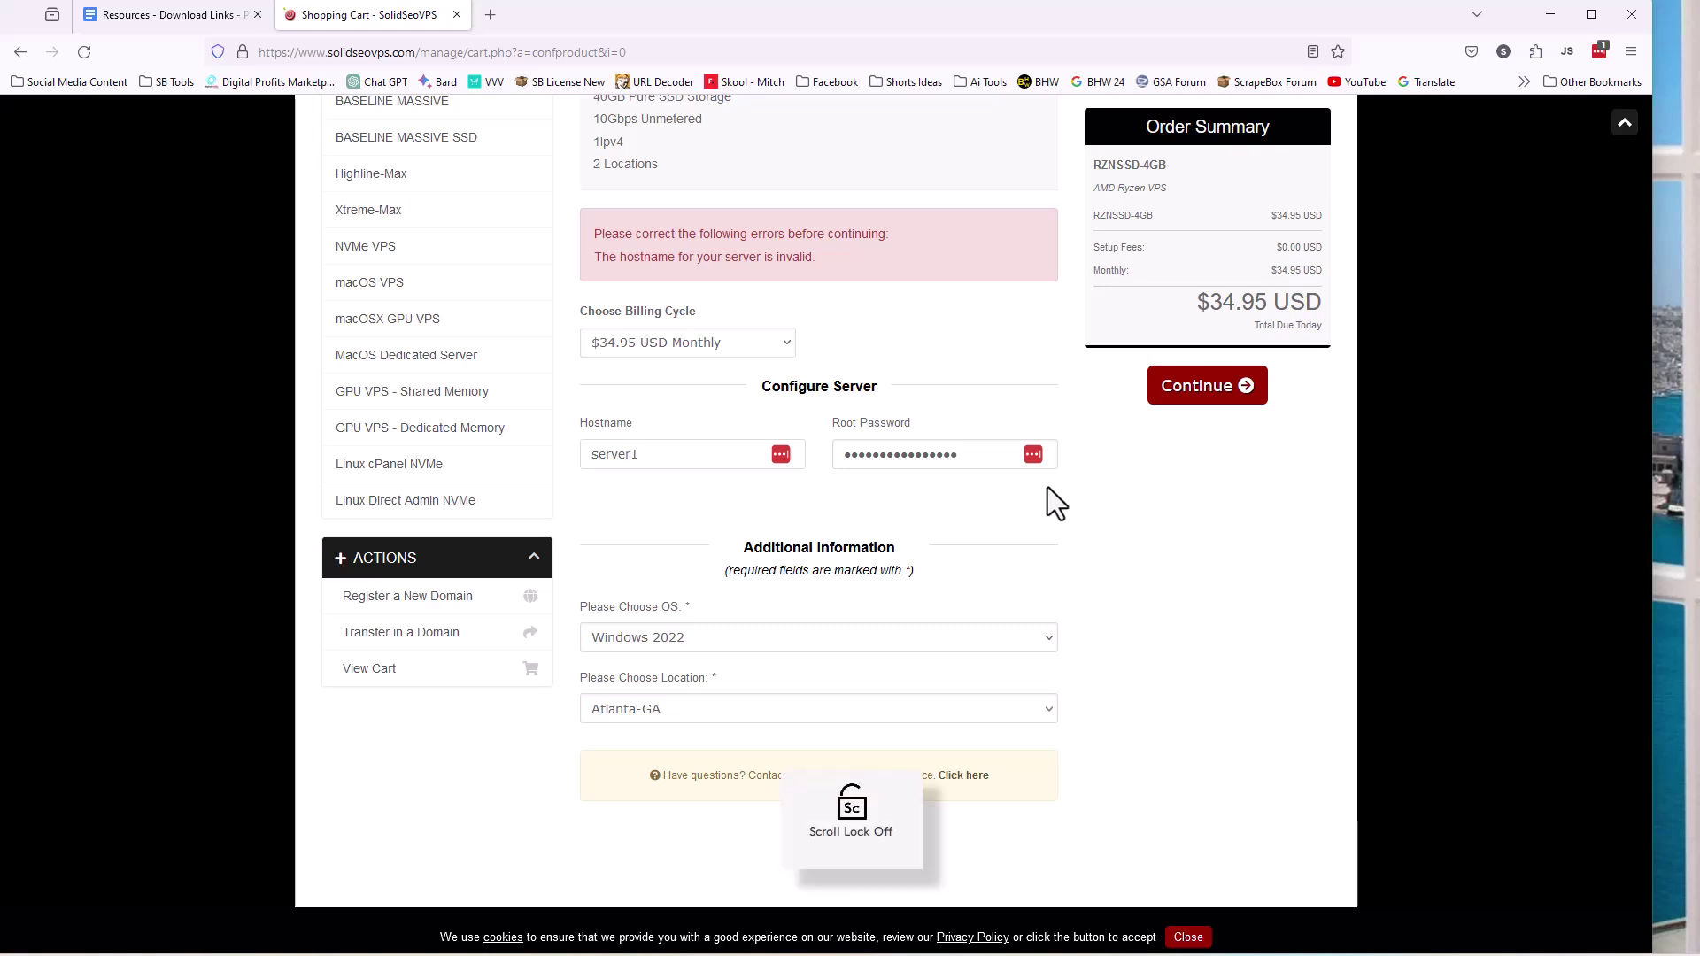
click(1201, 399)
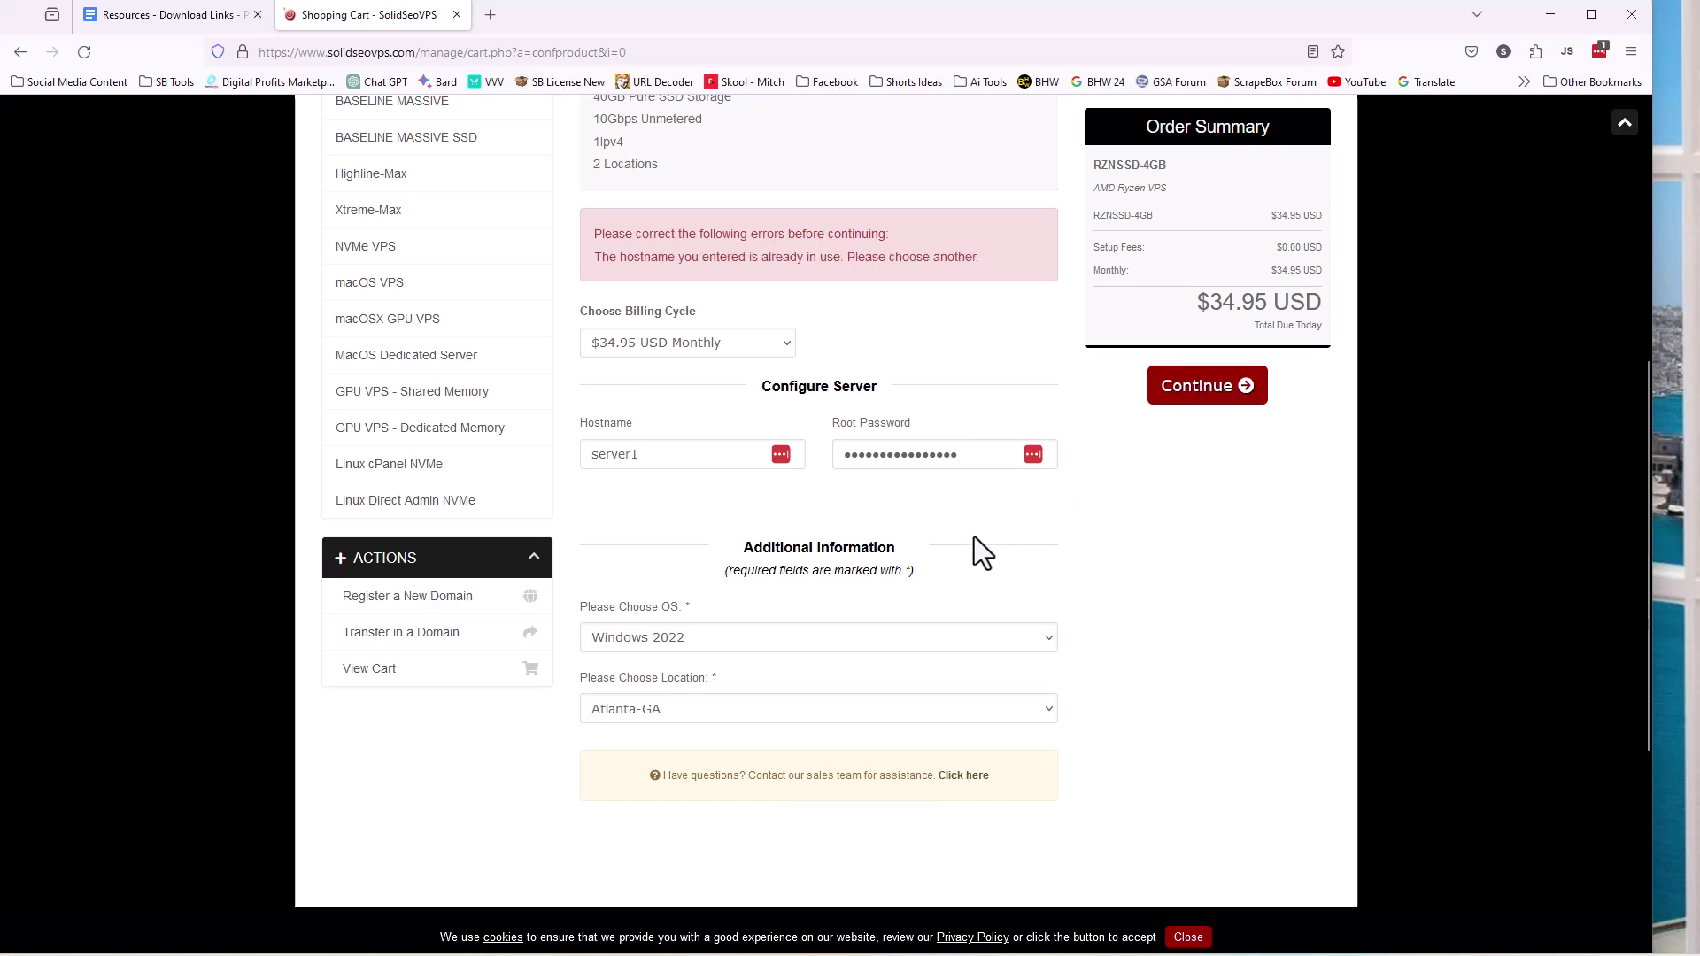
Make the hostname server112323, resubmit, and return to the Resources - Download Links doc.
click(699, 455)
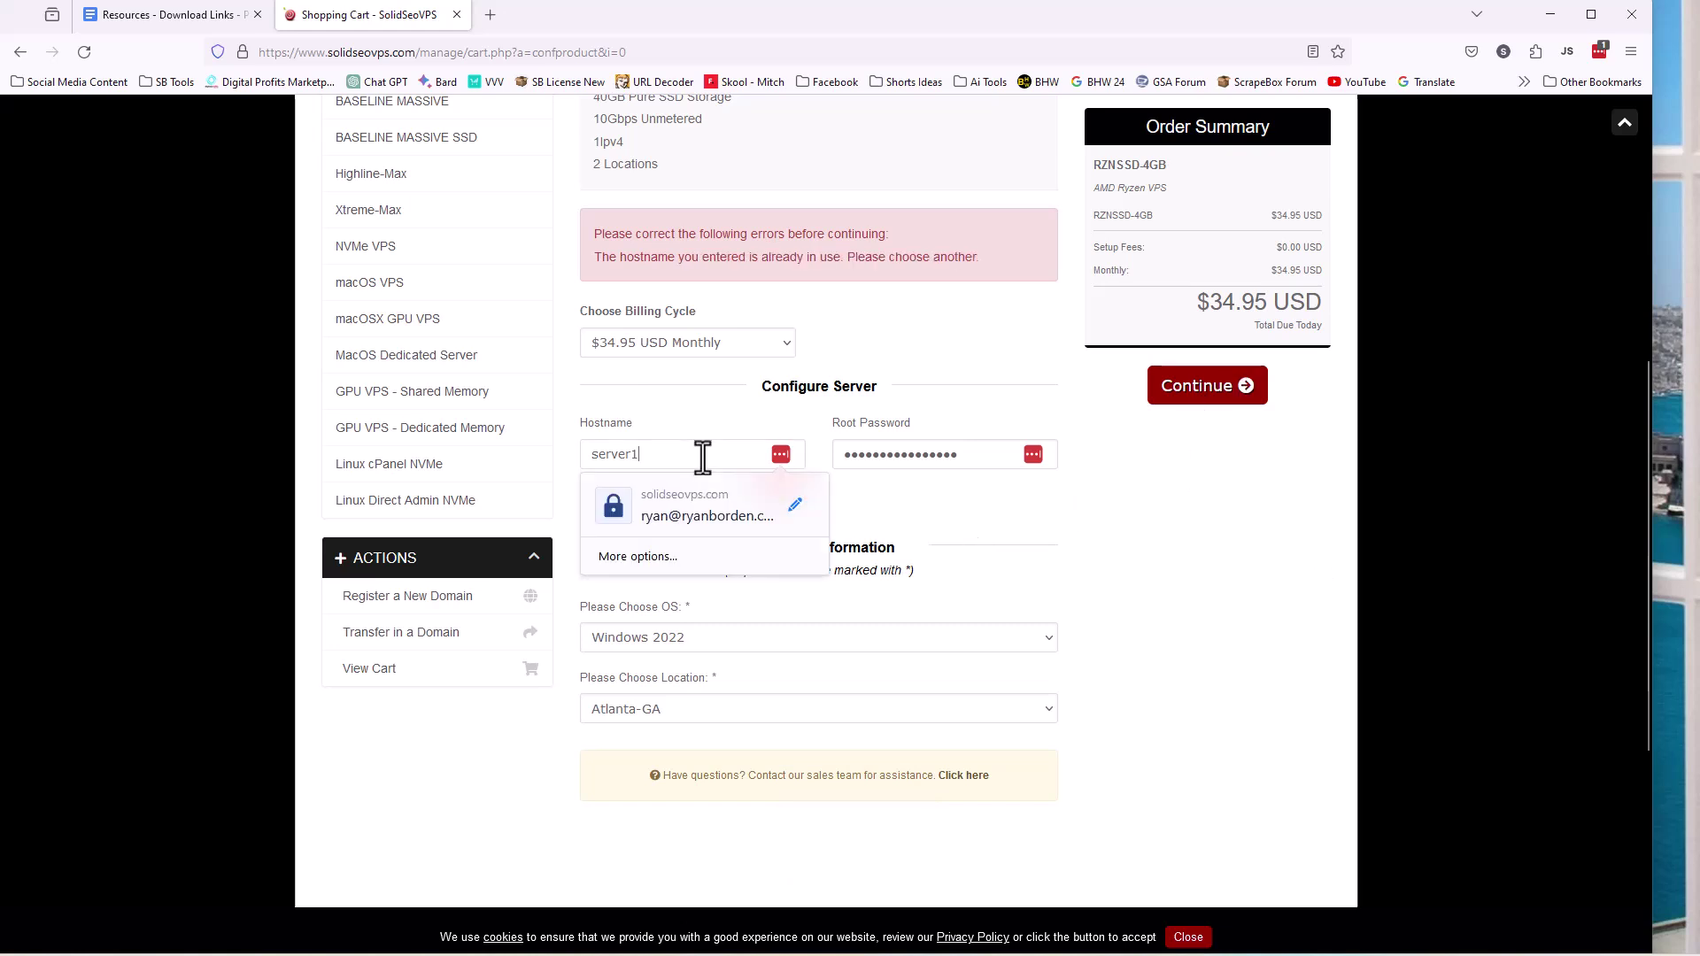
text(12323)
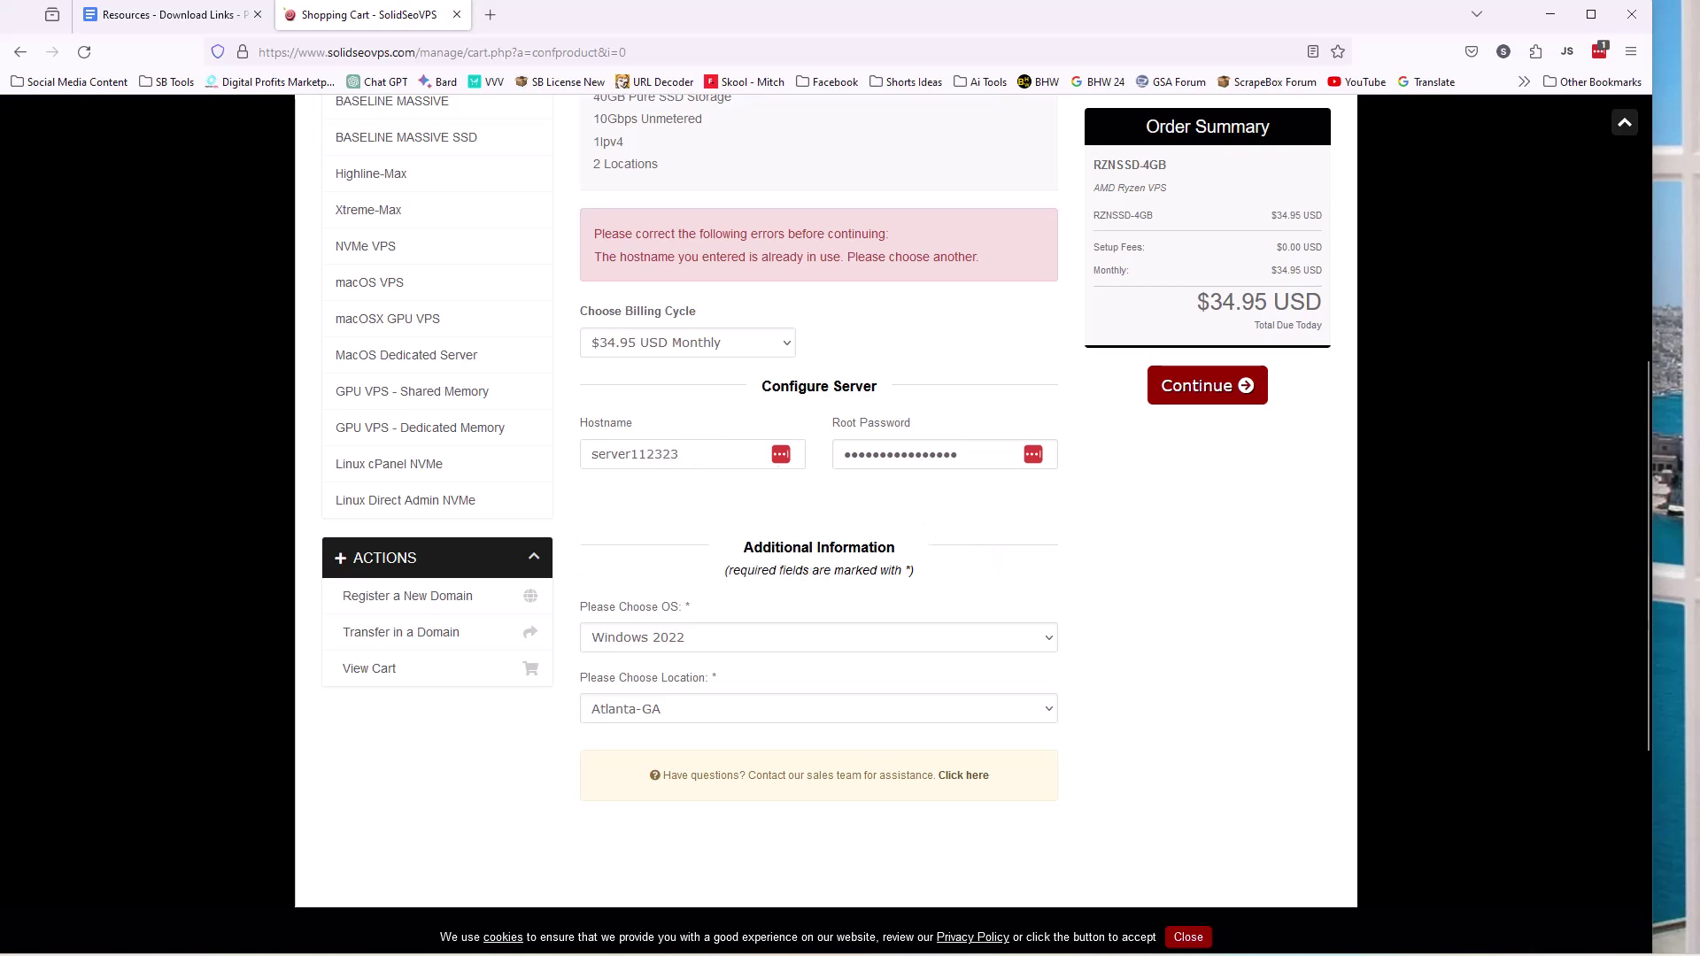
click(1214, 390)
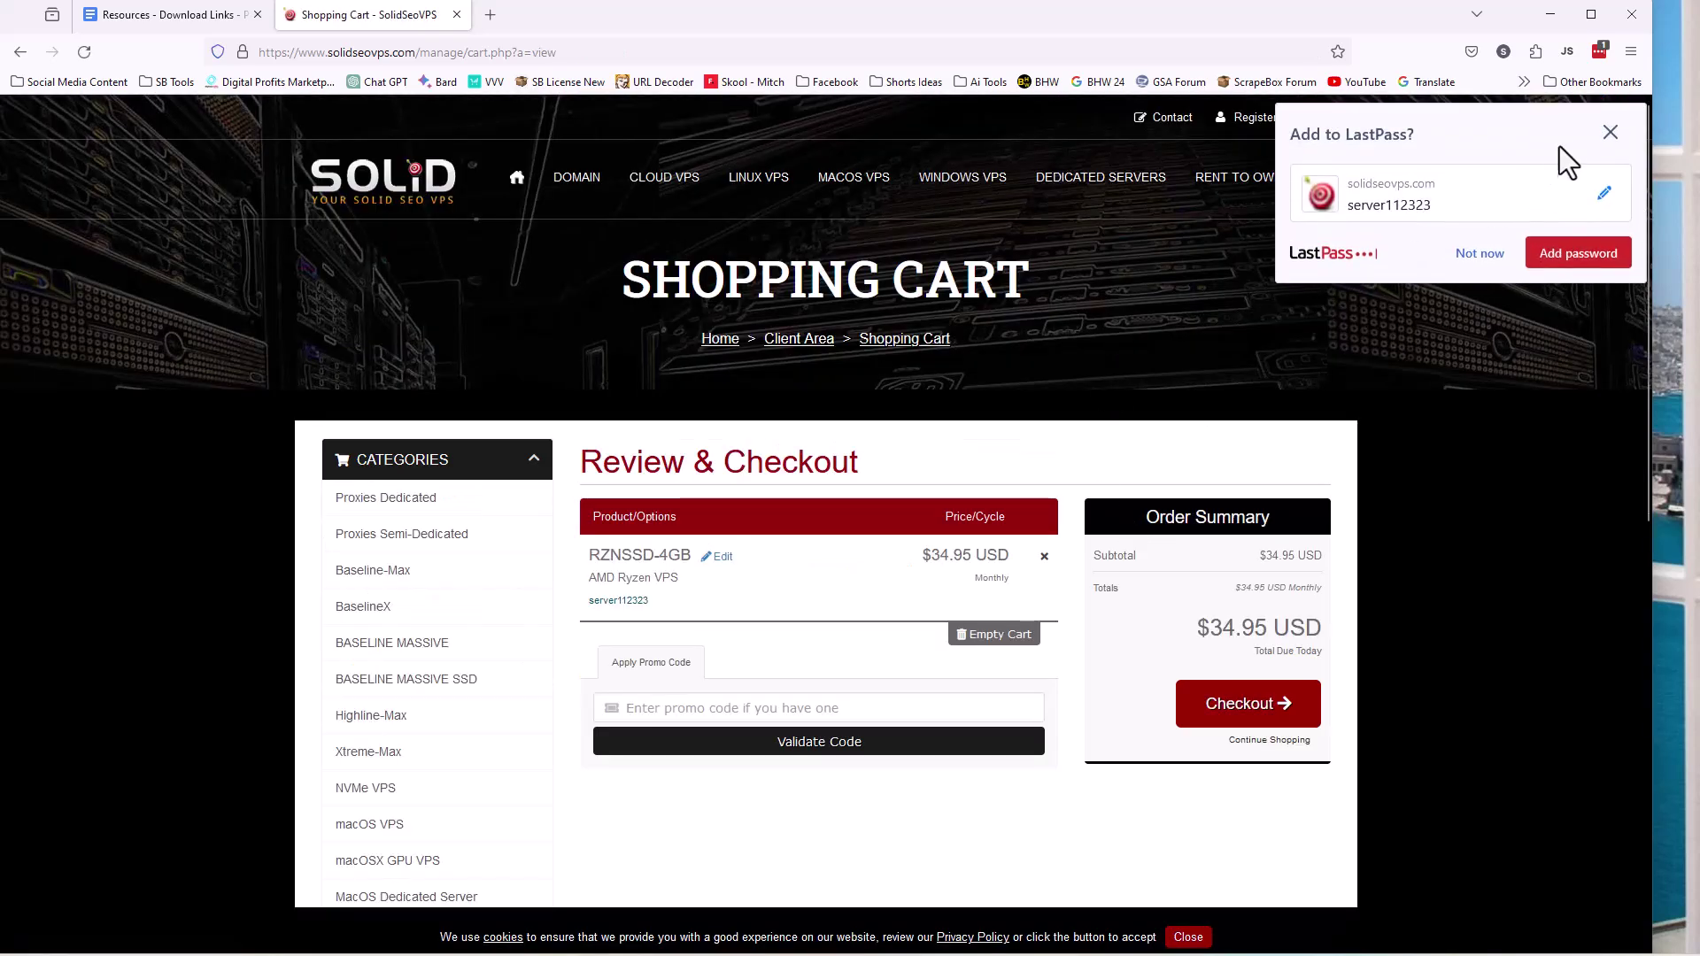
click(1611, 133)
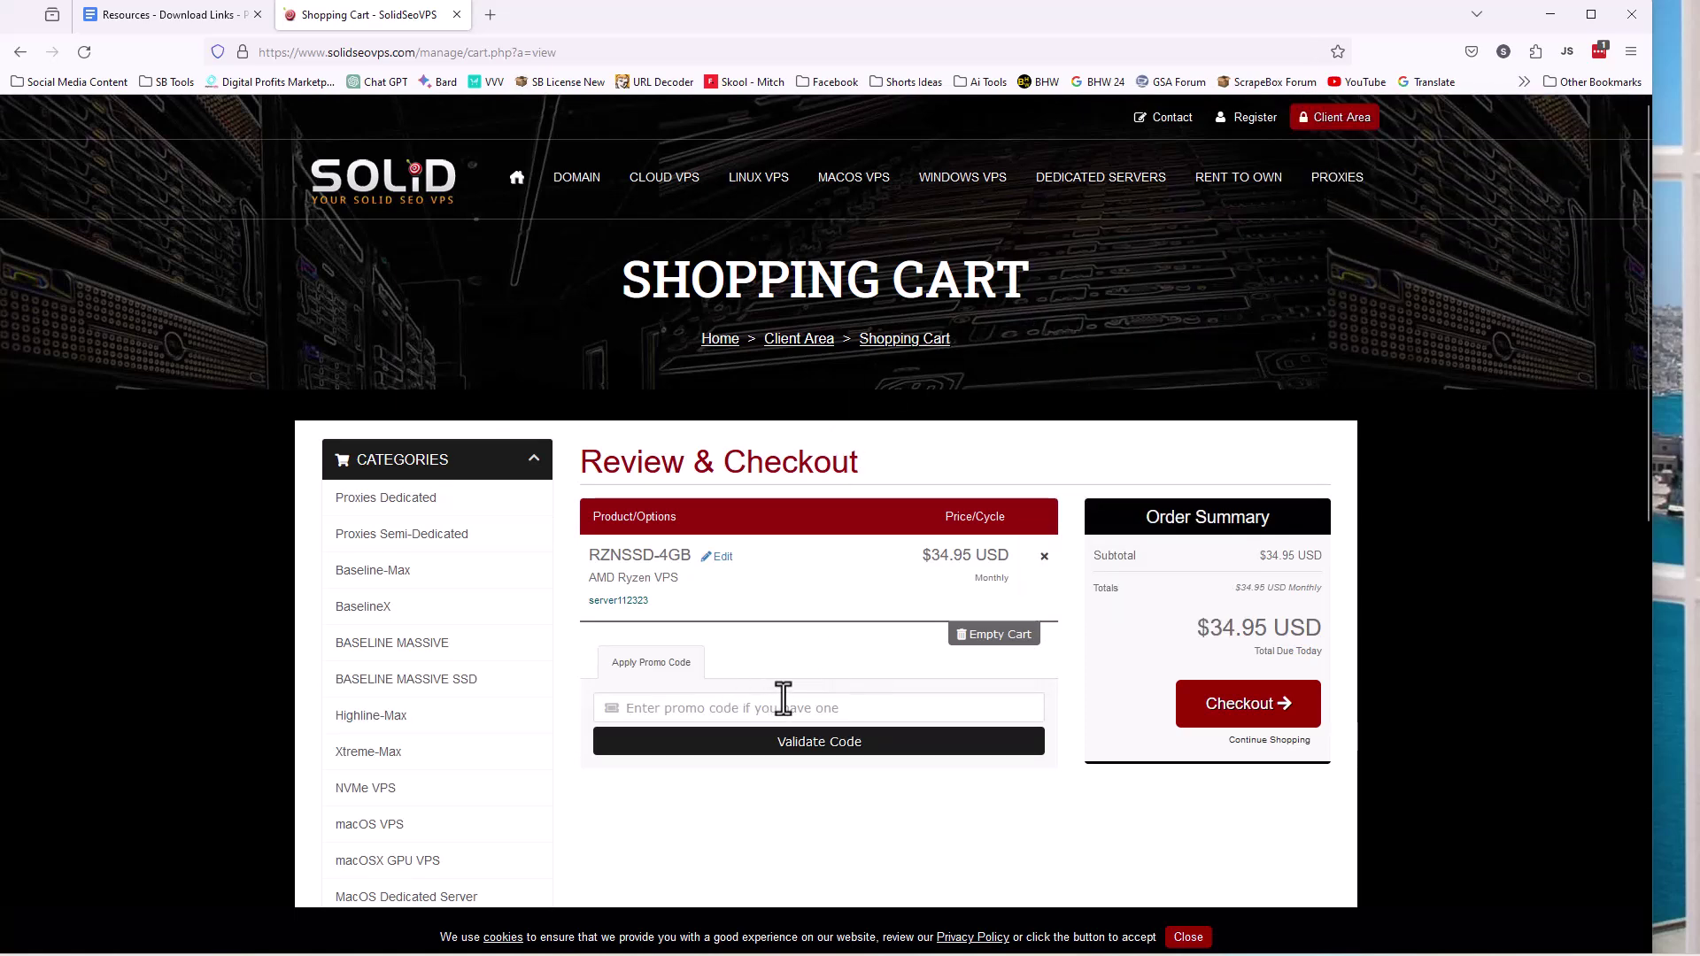
click(190, 23)
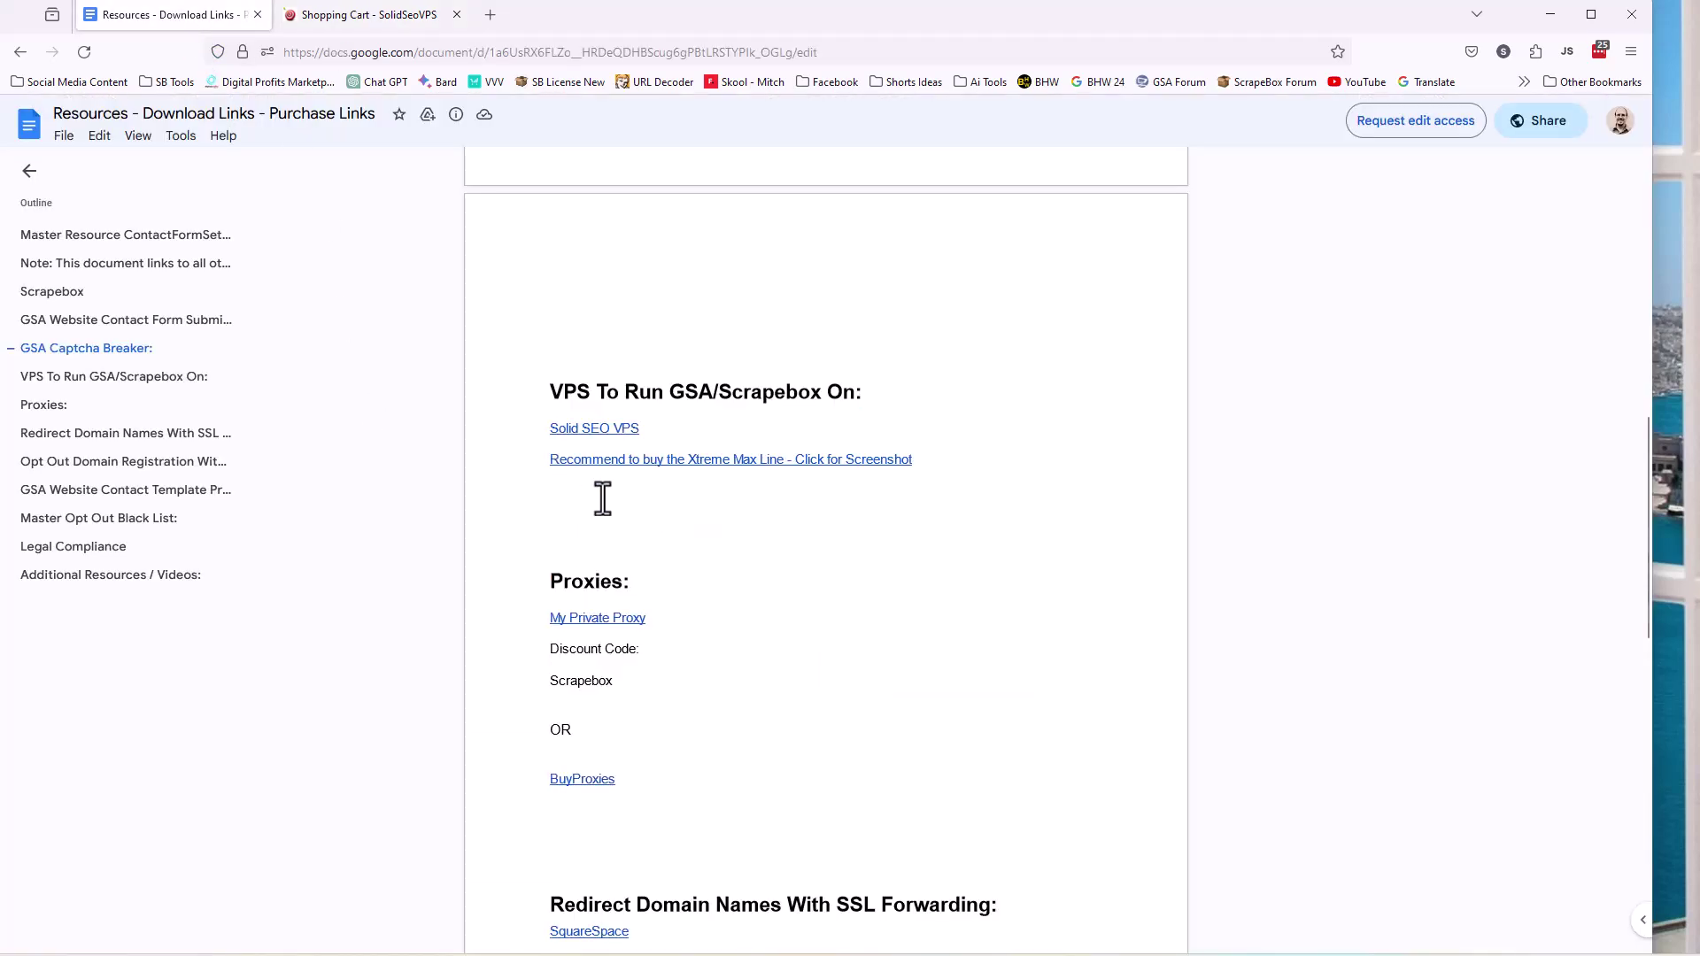
Scroll through the doc's VPS section, then return to the 'Shopping Cart - SolidSeoVPS' page.
scroll(603, 499, up, 4)
scroll(623, 531, down, 4)
click(366, 16)
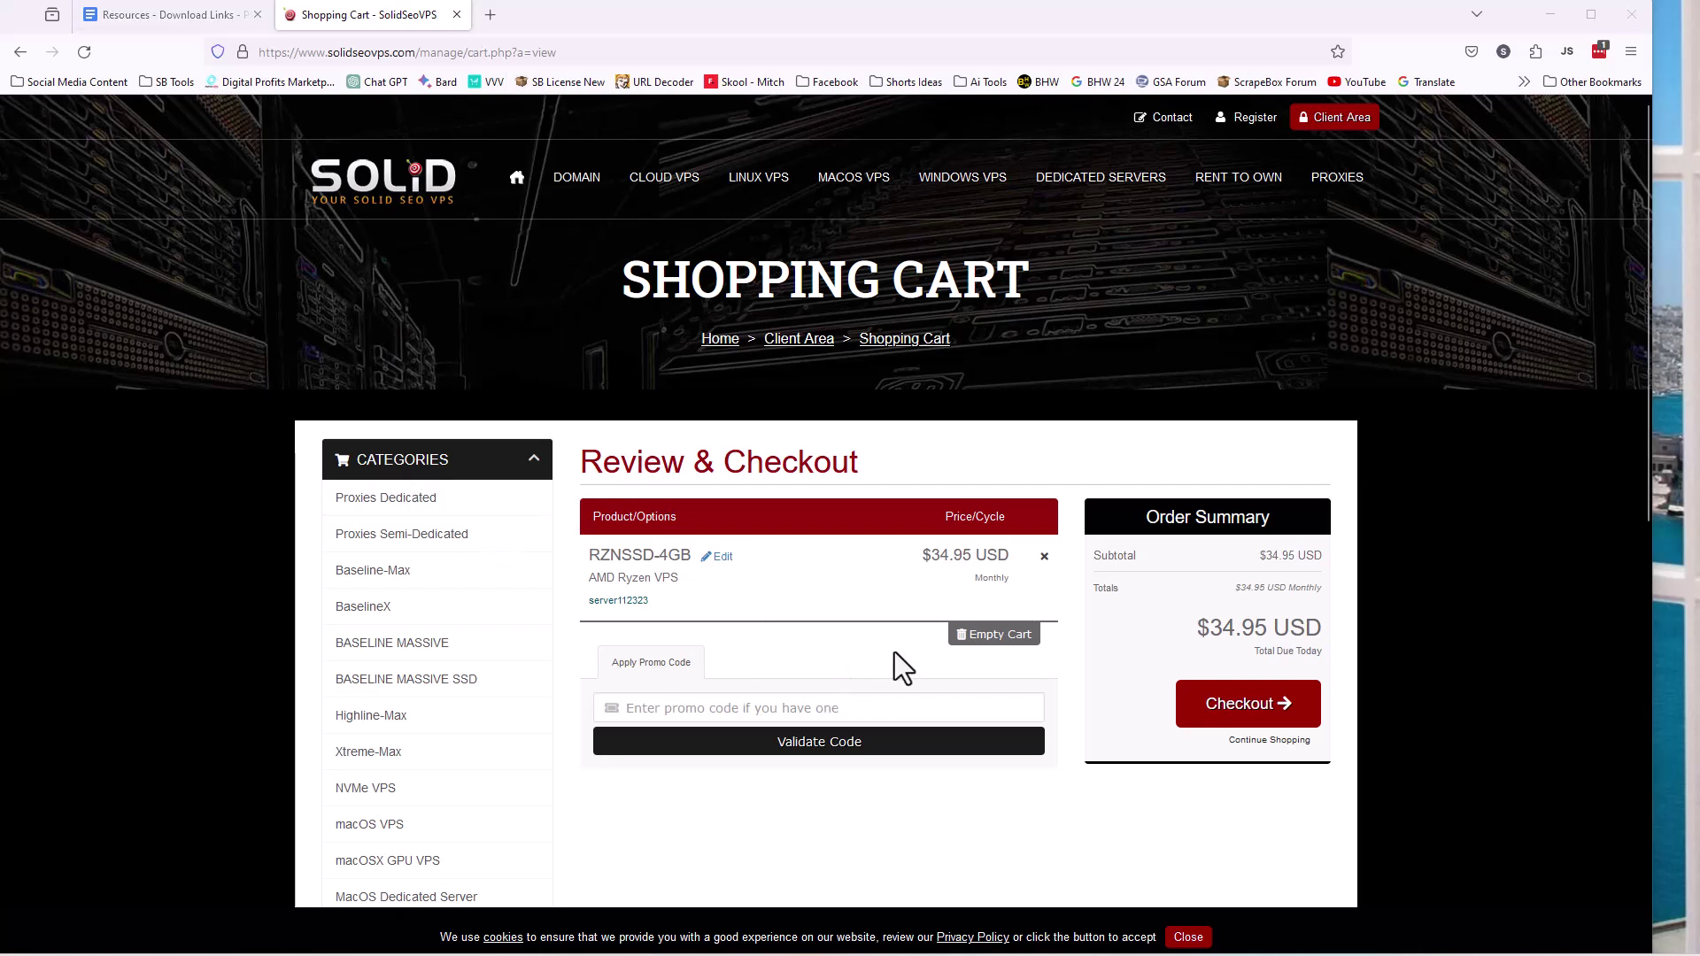
Proceed from the cart to the checkout form and tick the Terms of Service agreement.
click(1227, 720)
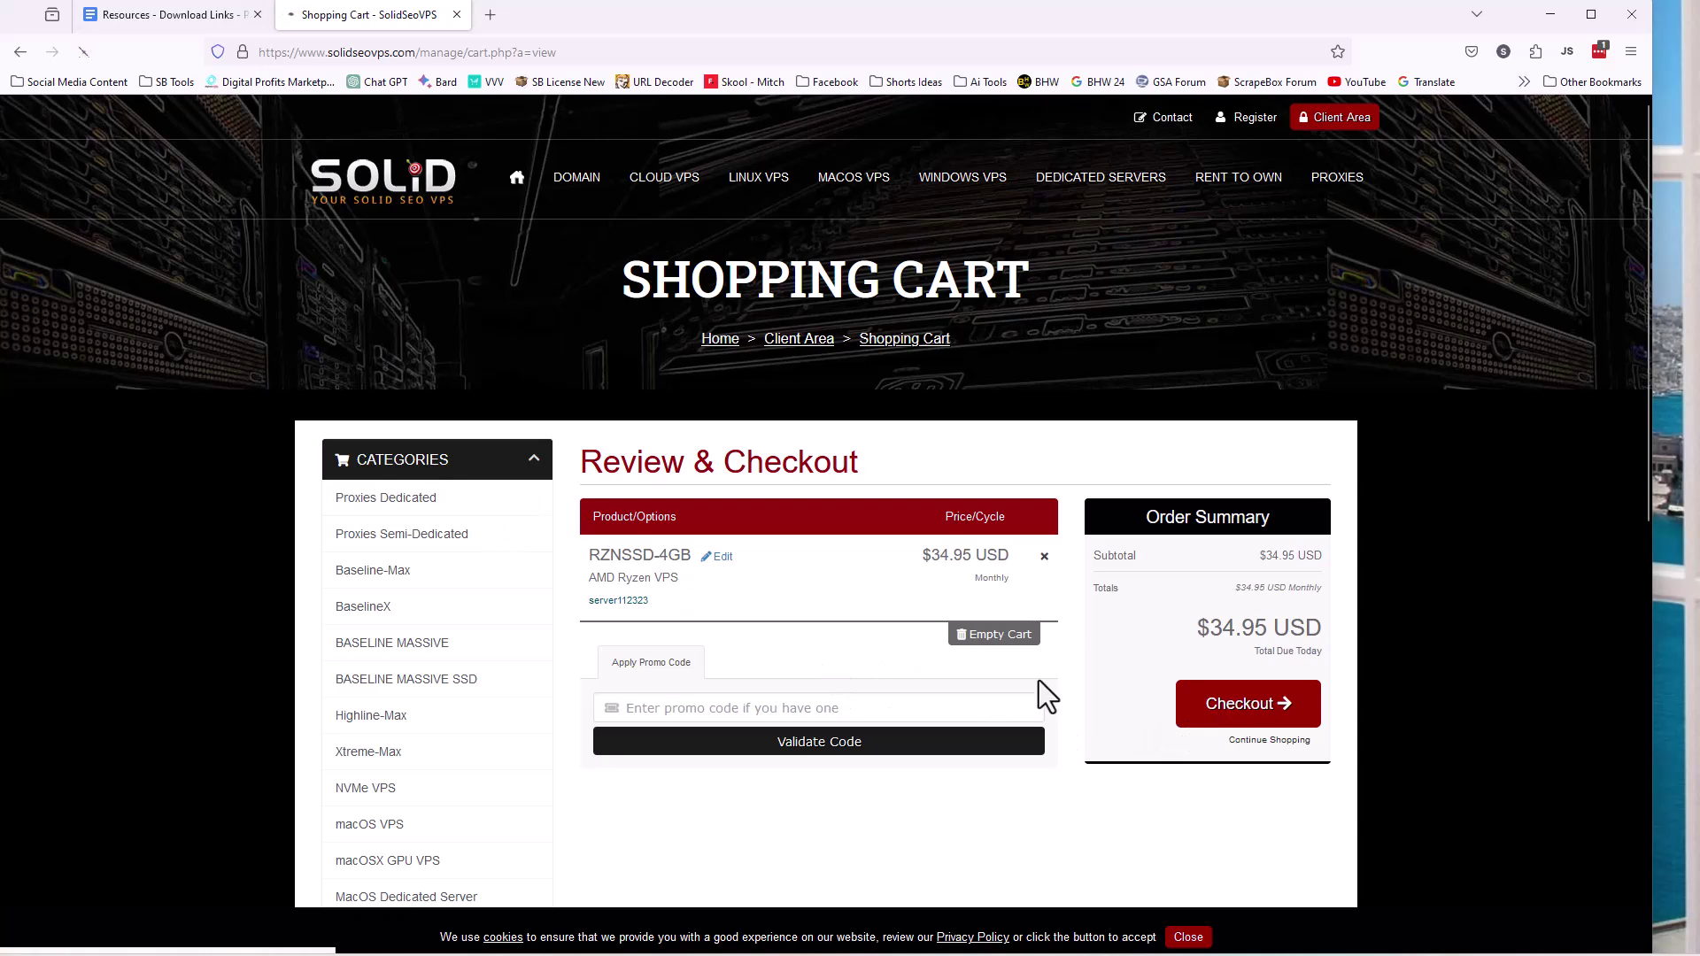
click(1221, 708)
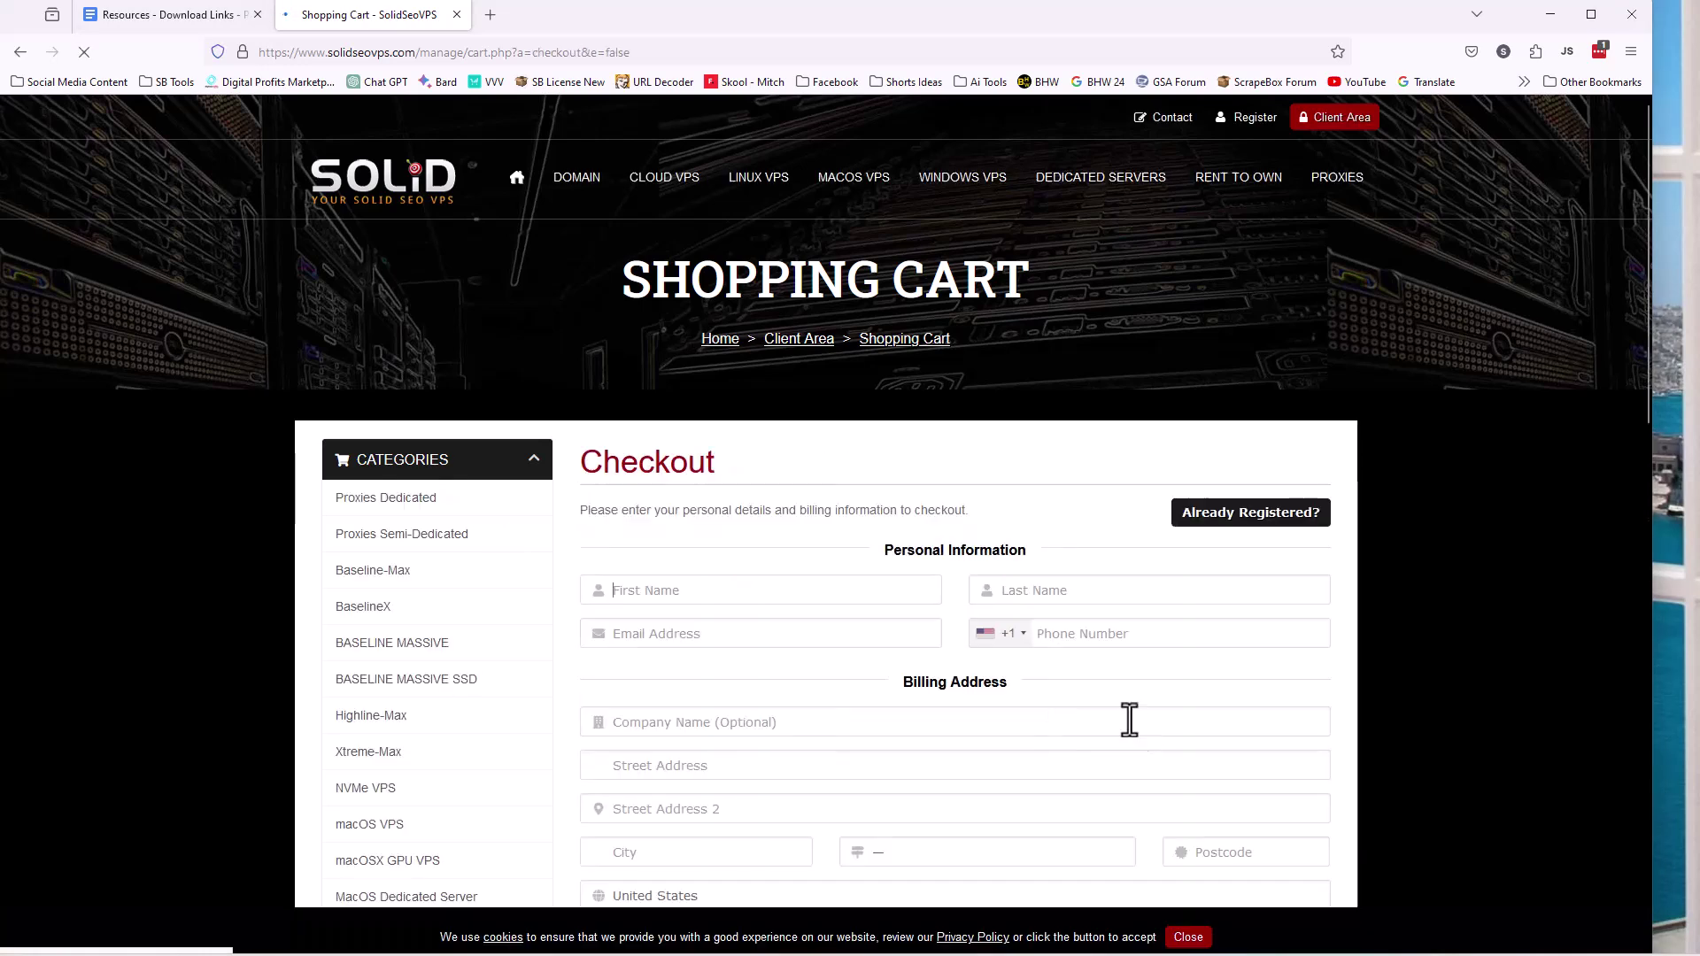
scroll(990, 558, down, 3)
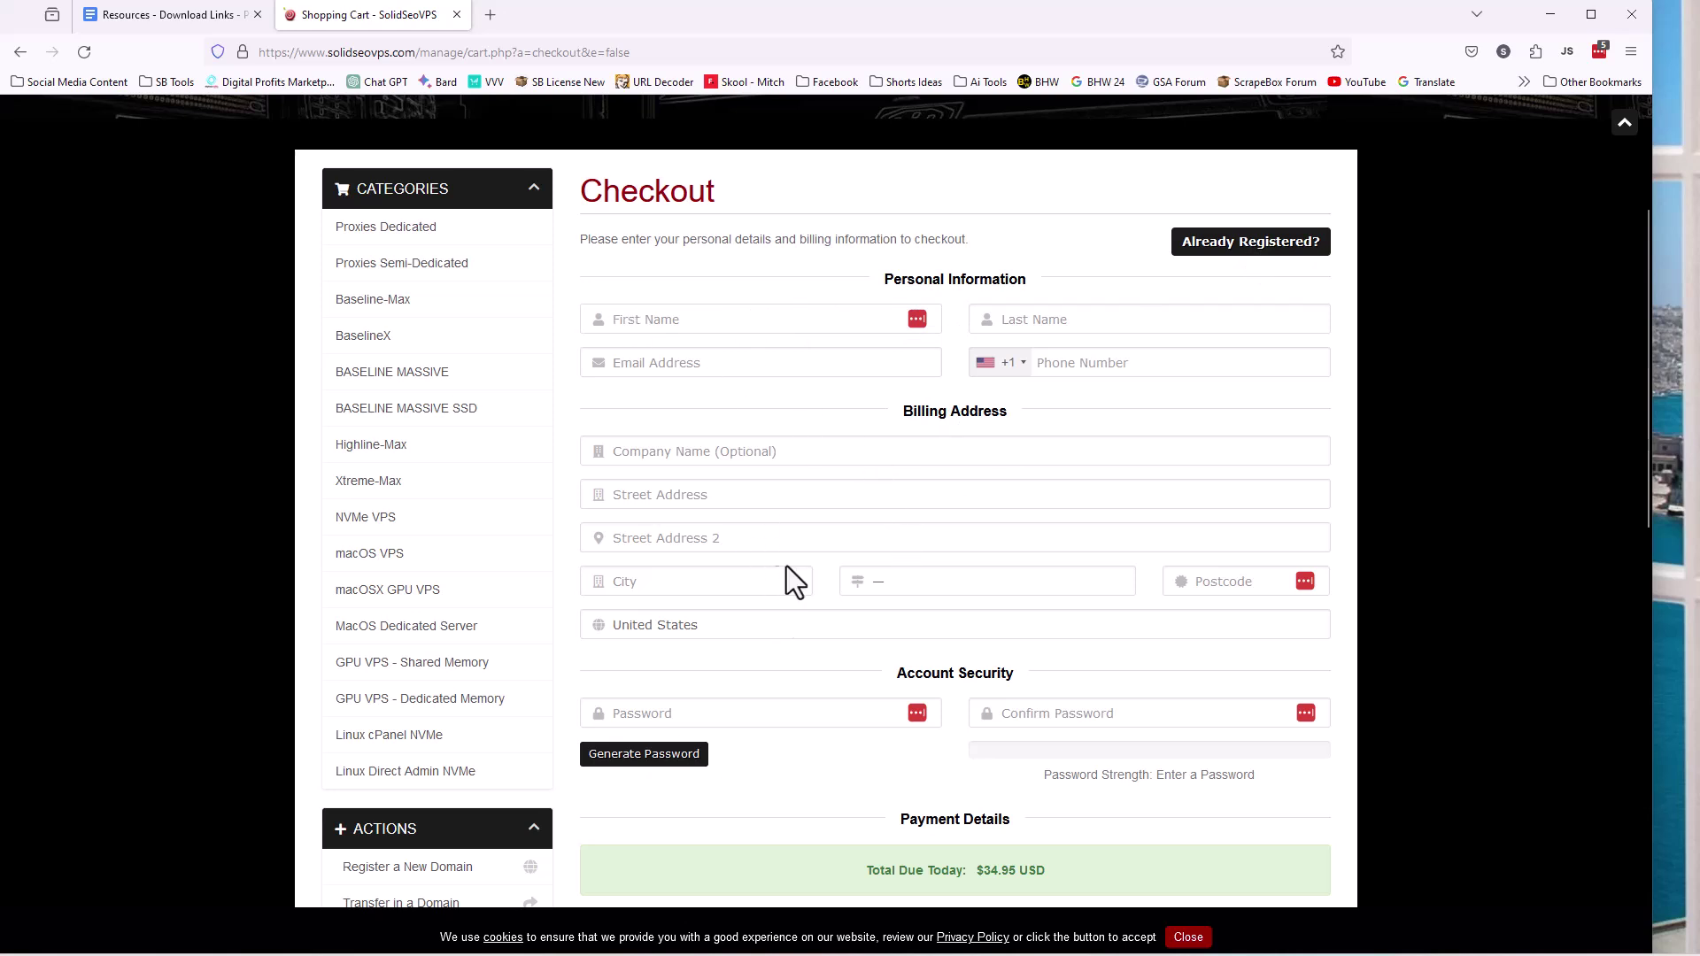
scroll(788, 557, down, 4)
scroll(783, 556, up, 5)
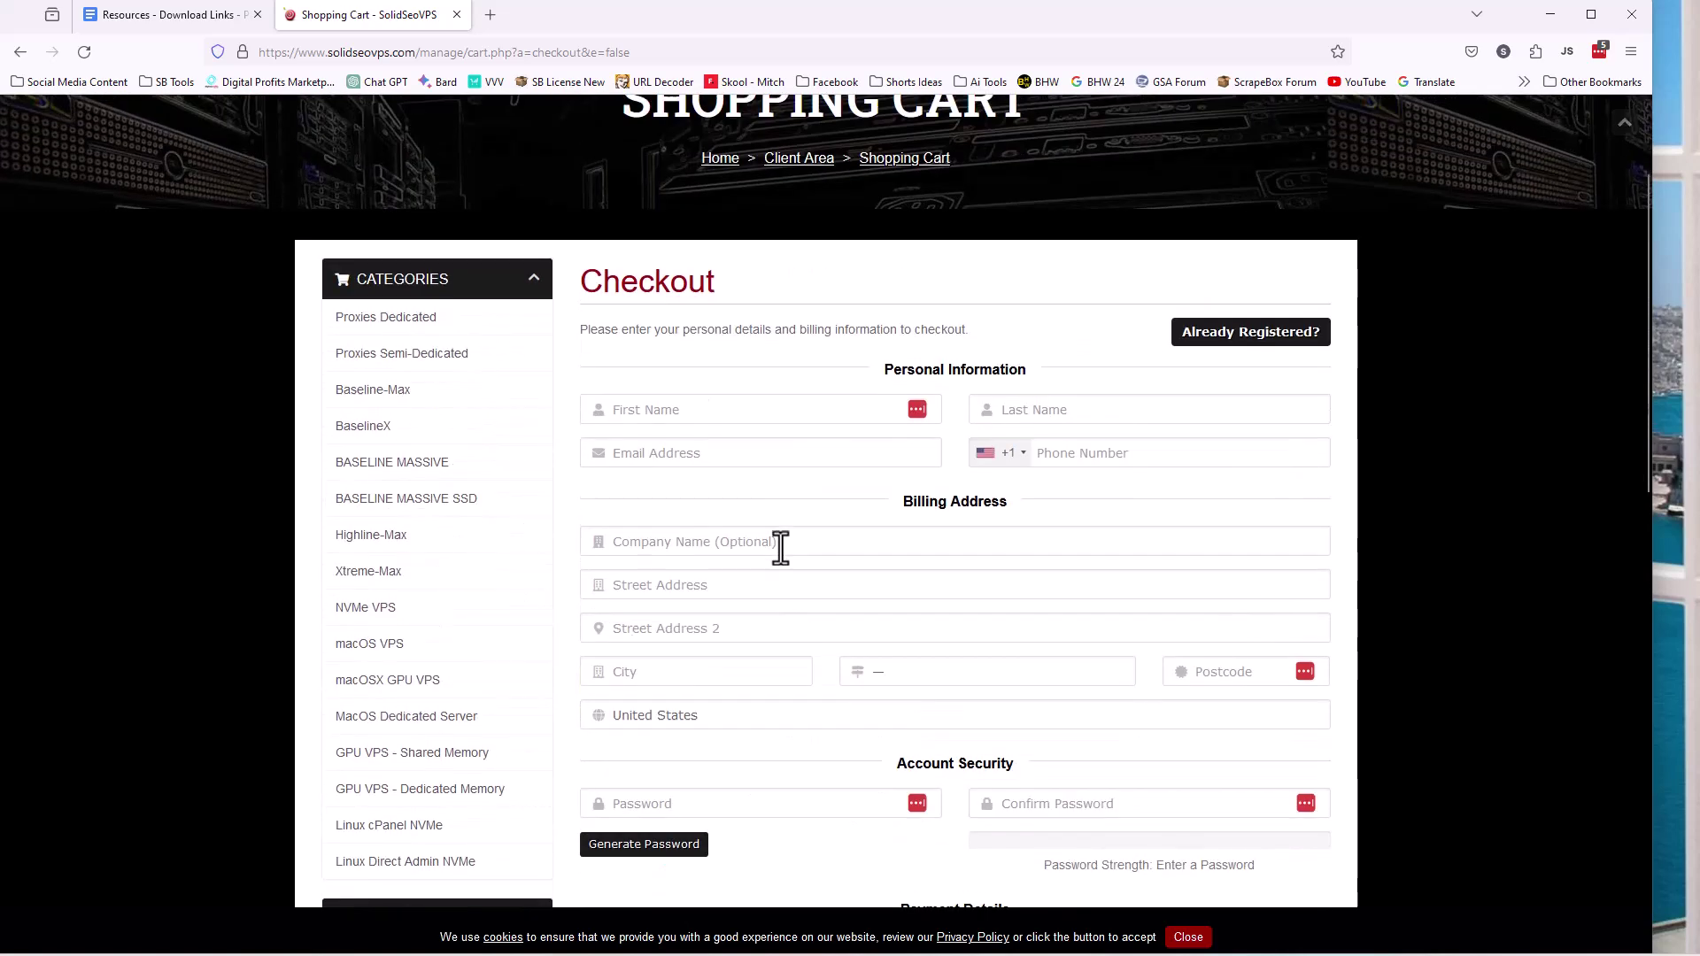
scroll(781, 556, down, 4)
scroll(847, 608, down, 4)
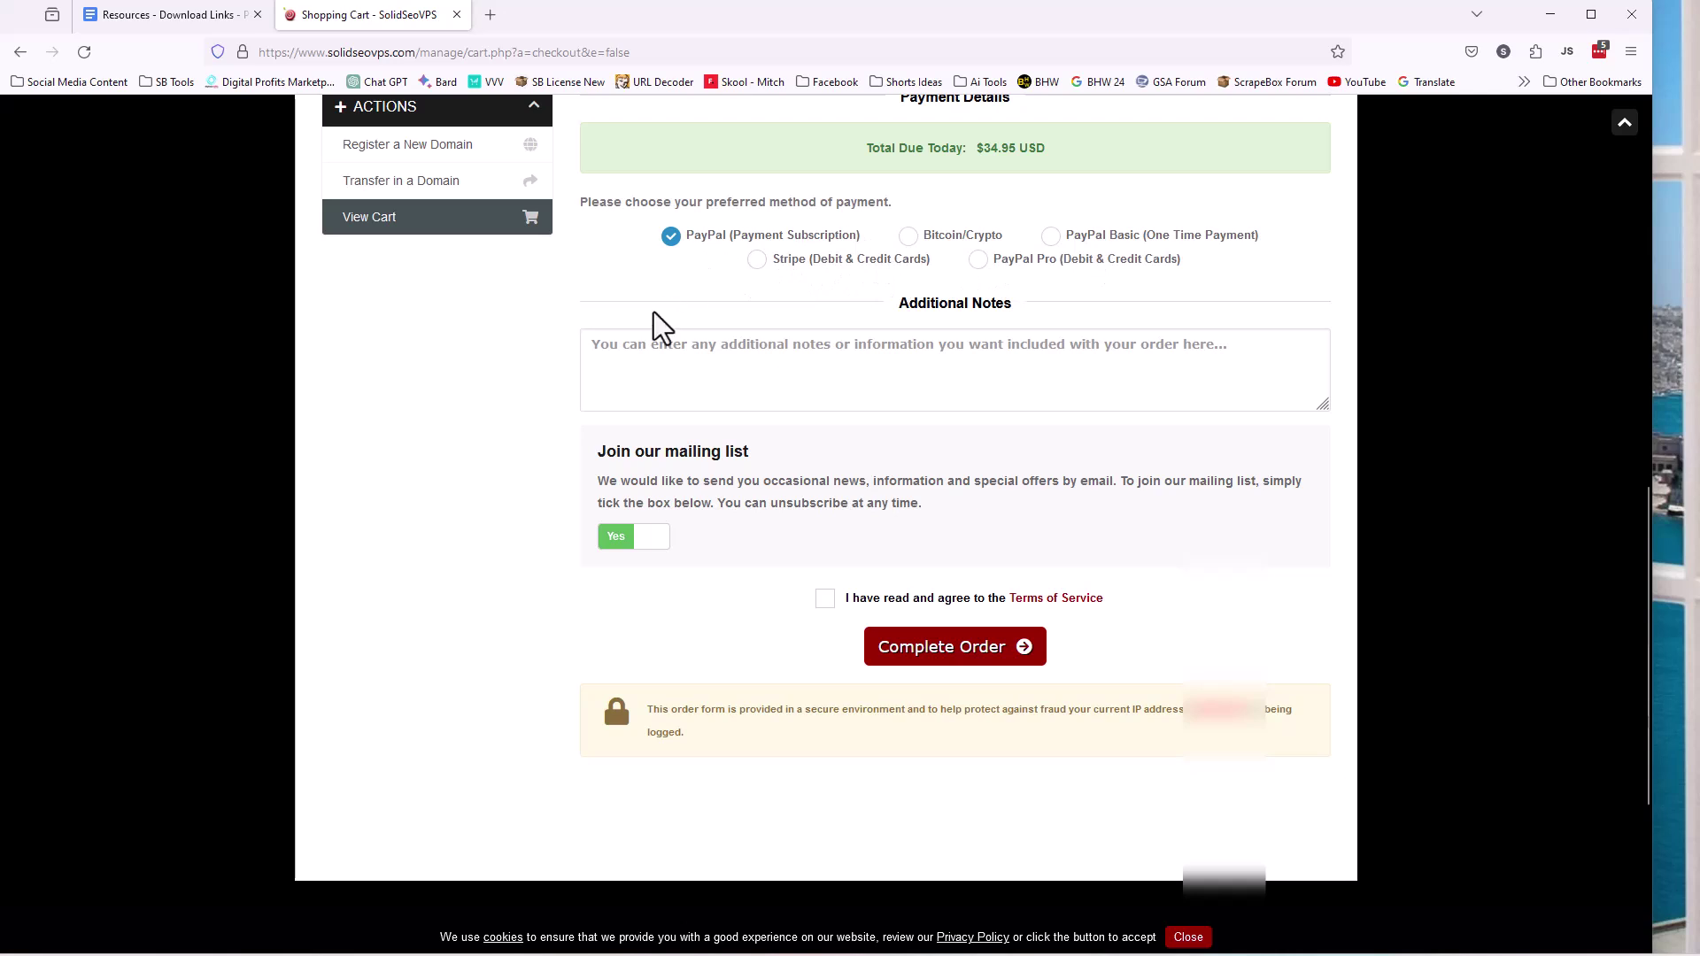
click(825, 599)
Submit Complete Order with a blank form and scroll through the missing-field errors.
click(1001, 649)
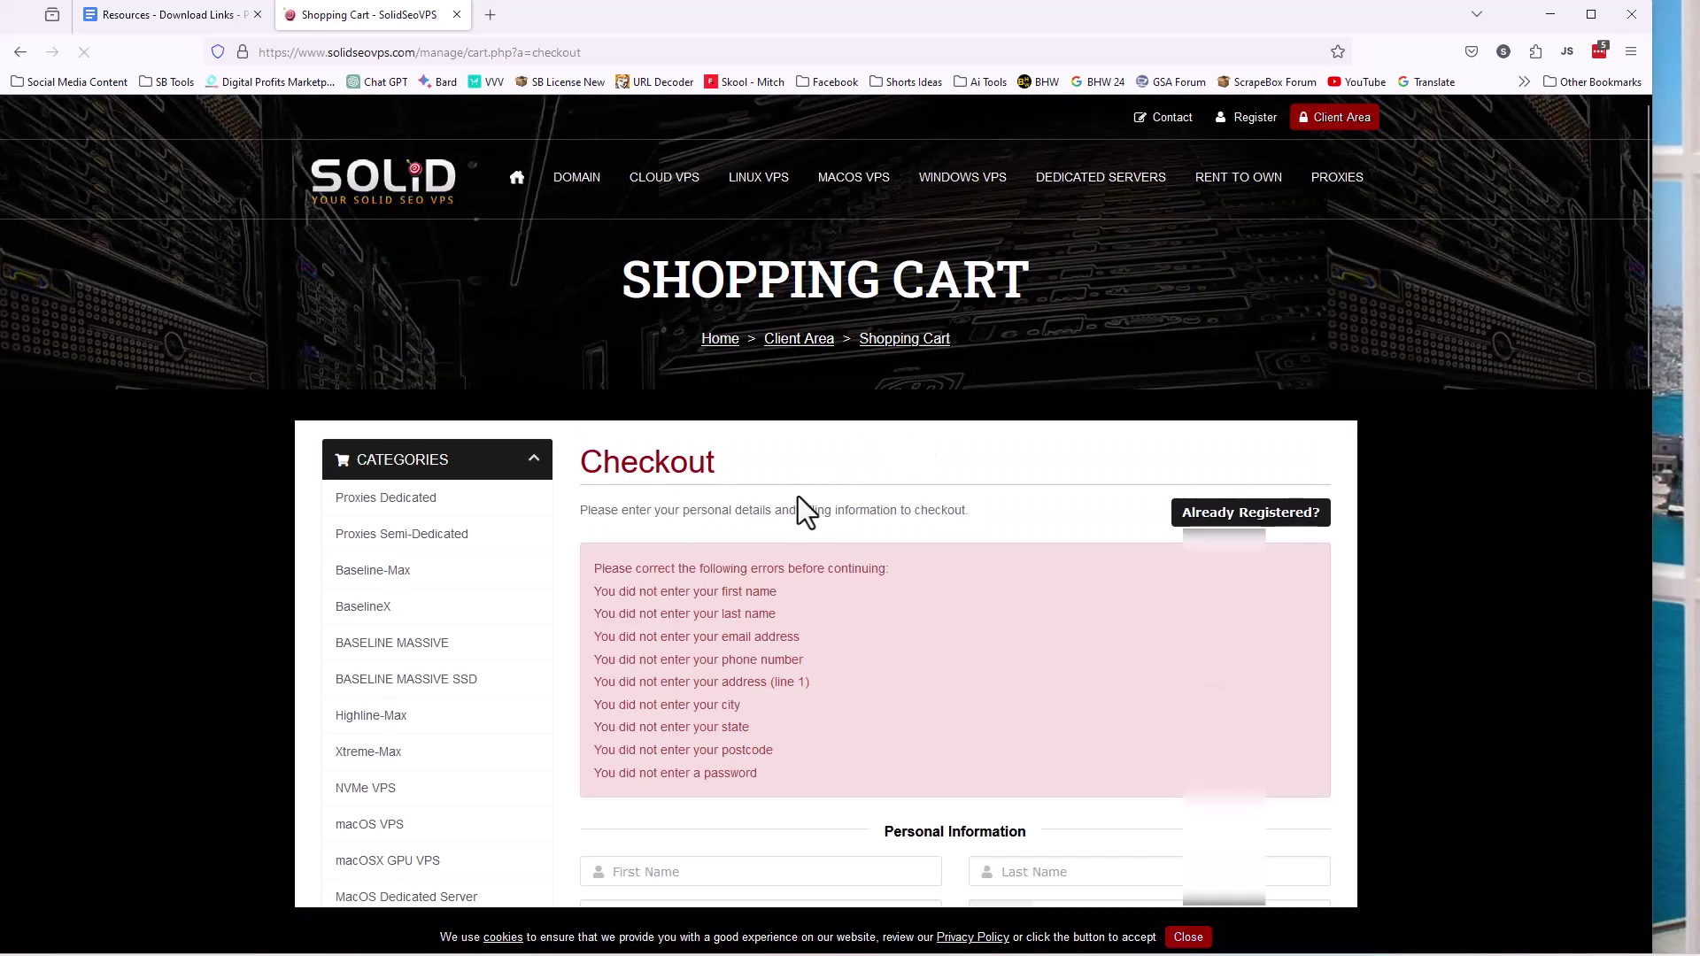
scroll(668, 576, down, 15)
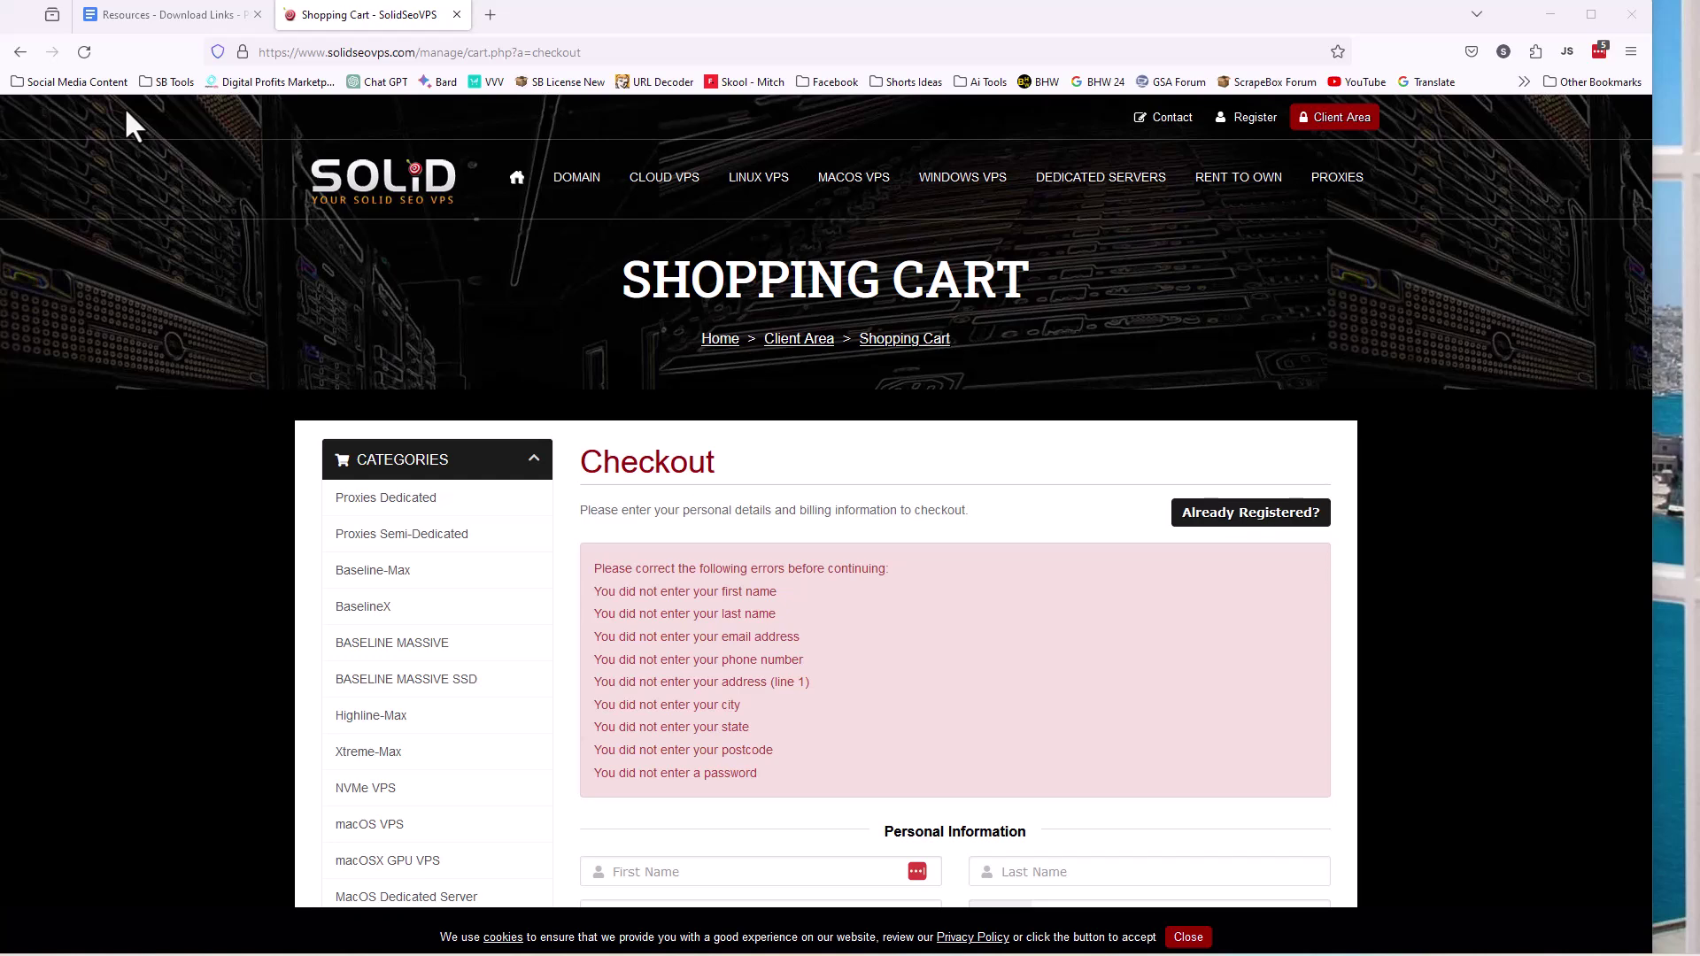
Open the Client Area and scroll down to Your Active Products/Services.
click(1342, 124)
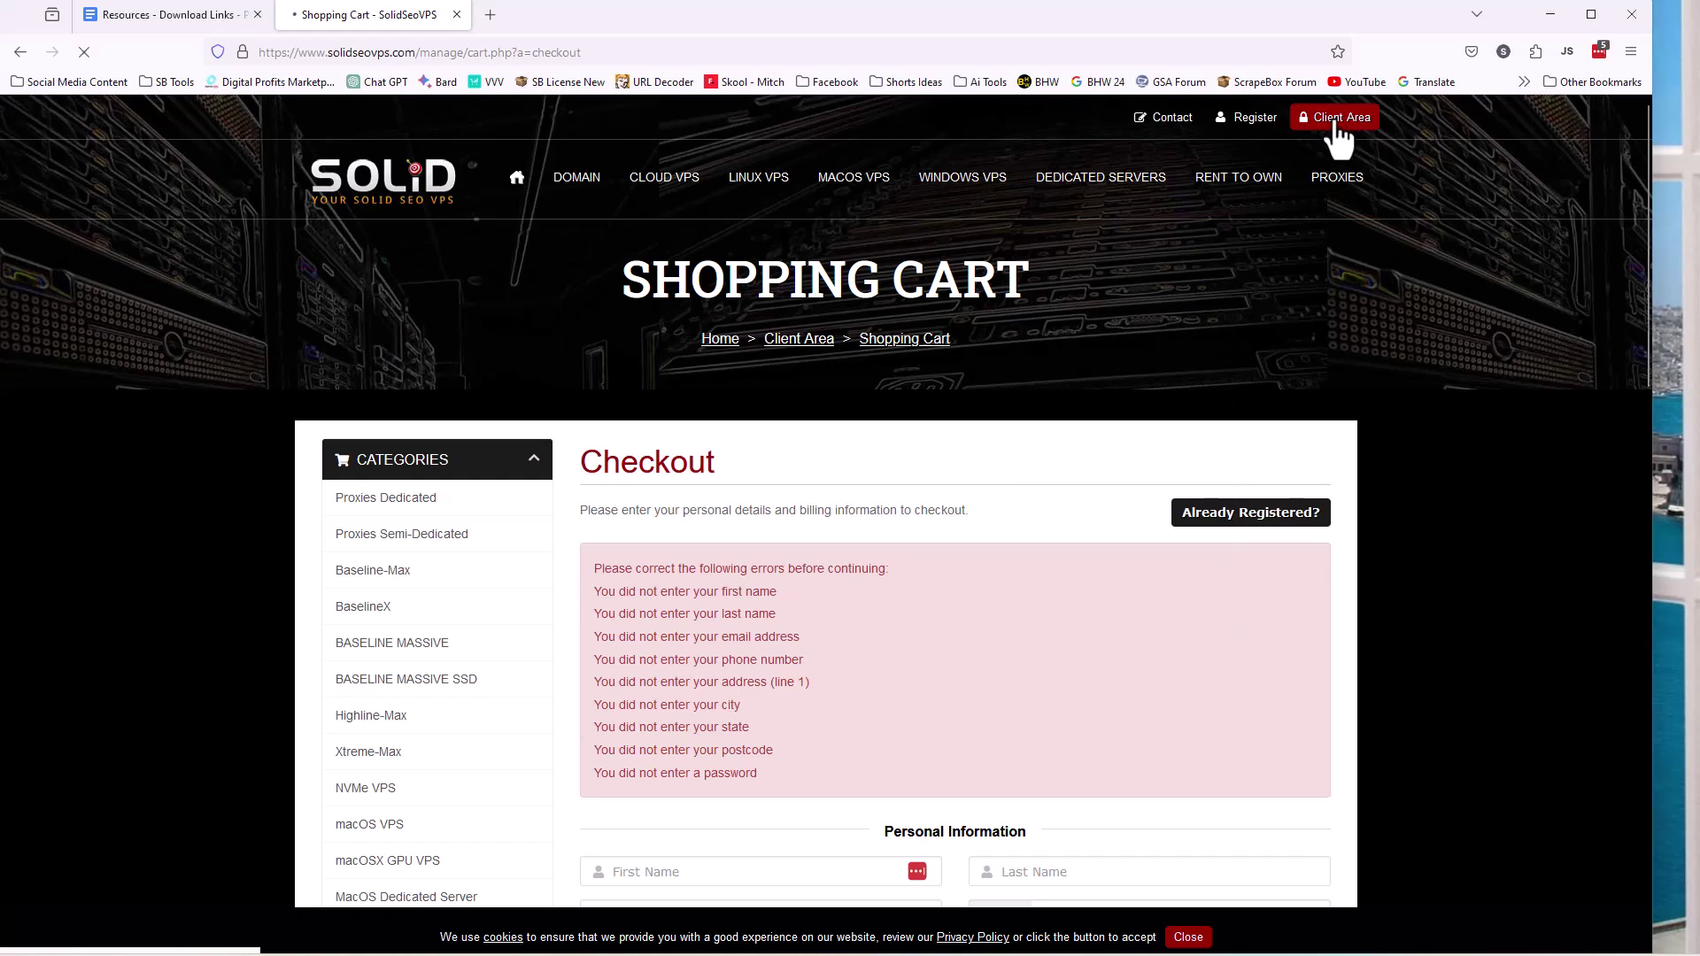
mouse_move(655, 181)
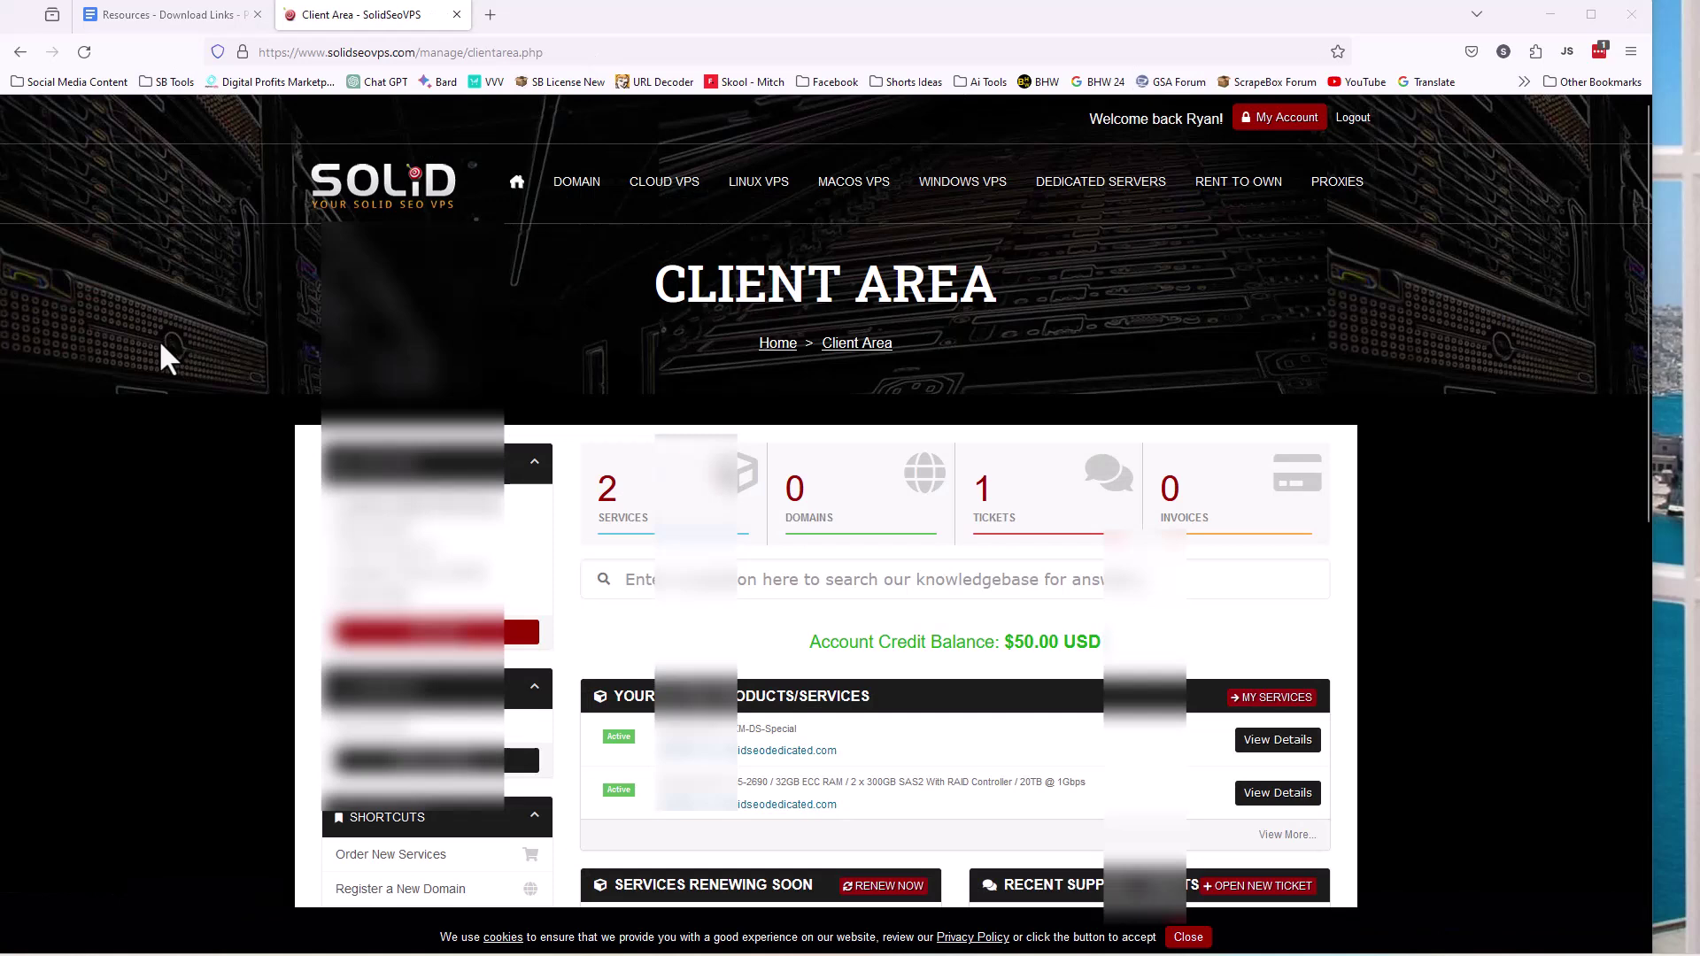
scroll(1390, 382, down, 3)
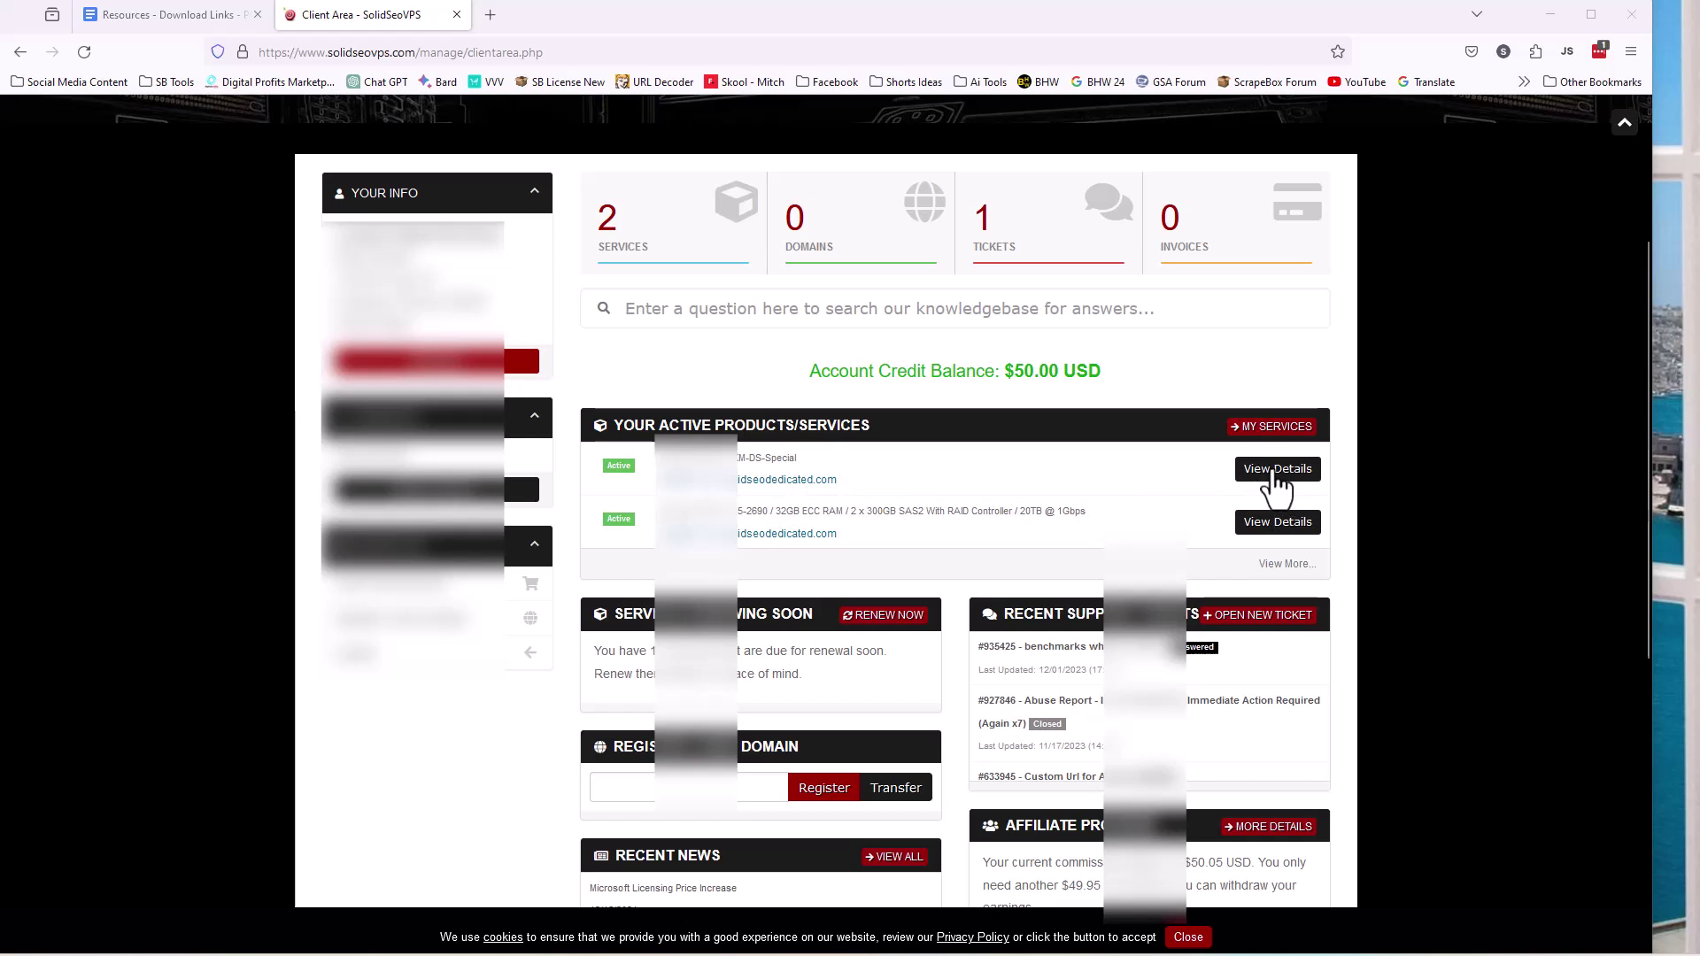
View the first service's details, highlight its IP, username and password rows, and check Additional Information.
click(1276, 478)
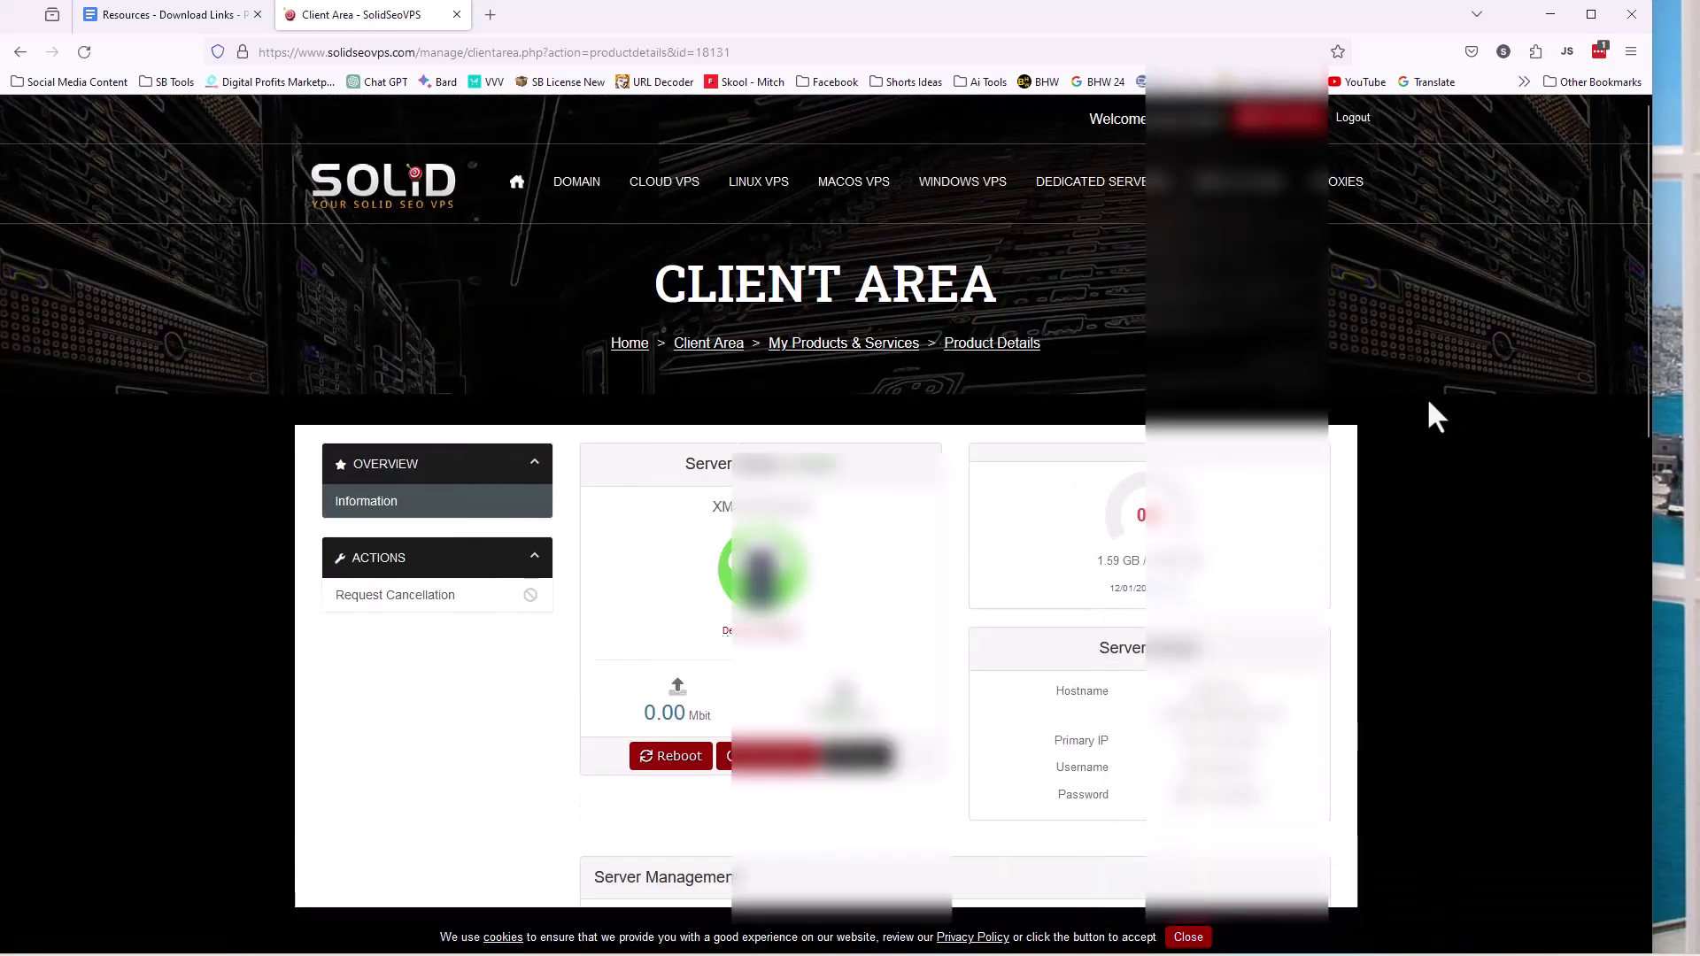
scroll(1428, 403, down, 8)
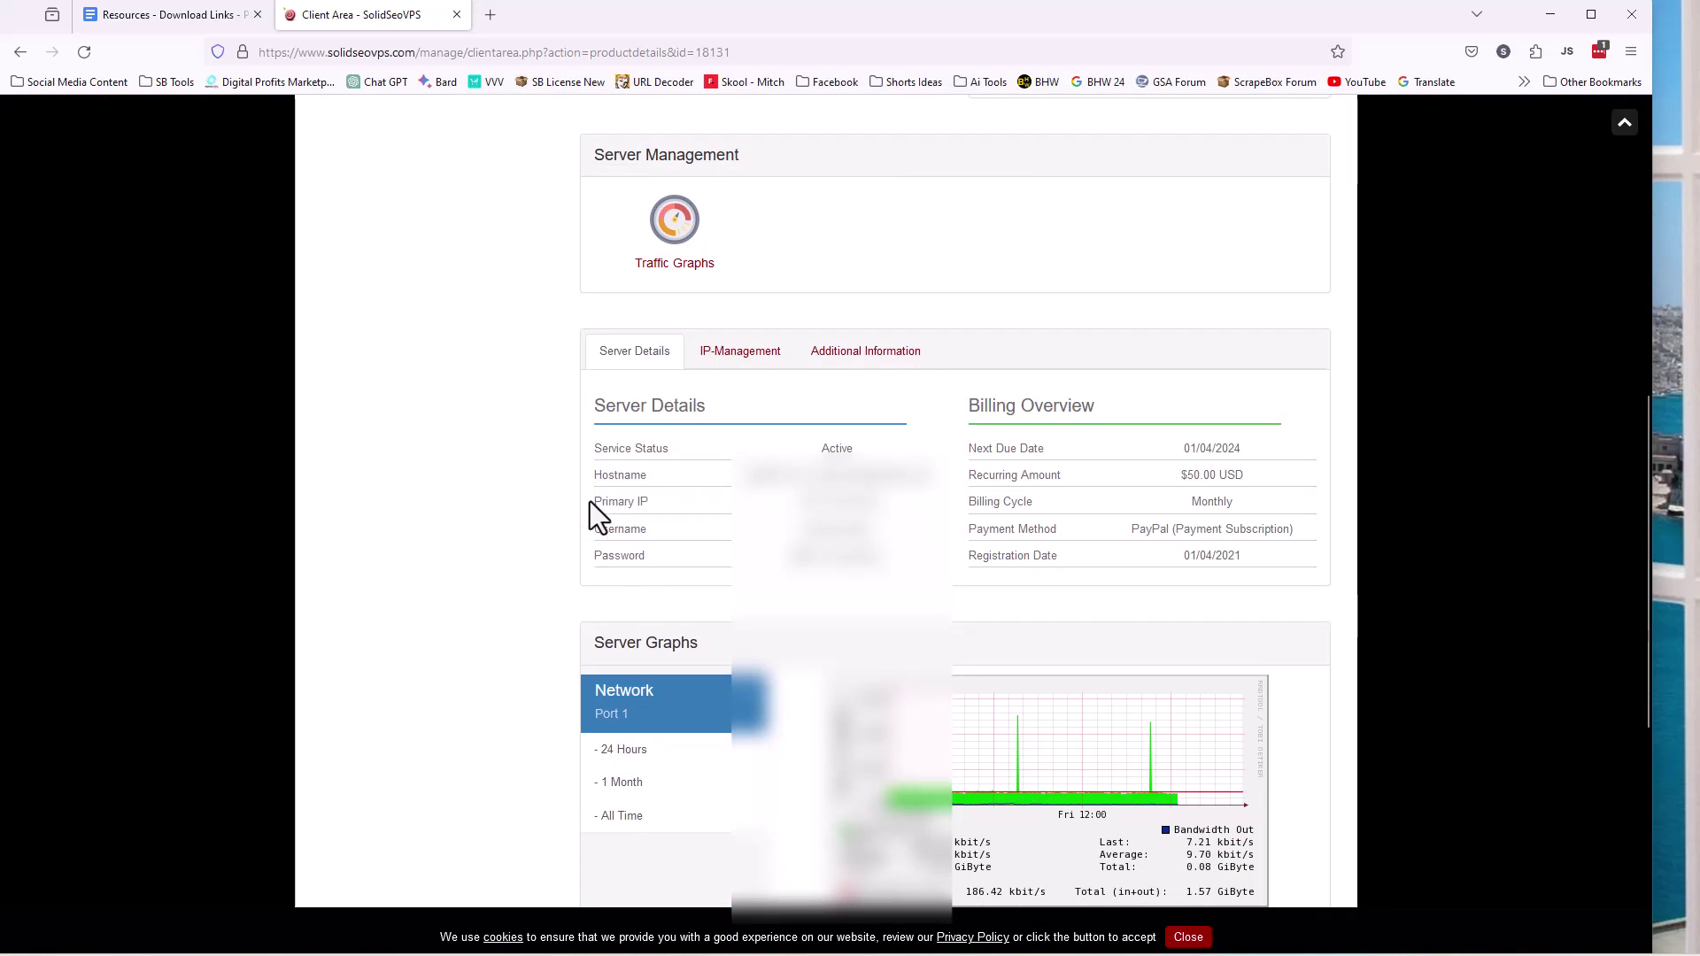
drag(589, 501, 649, 555)
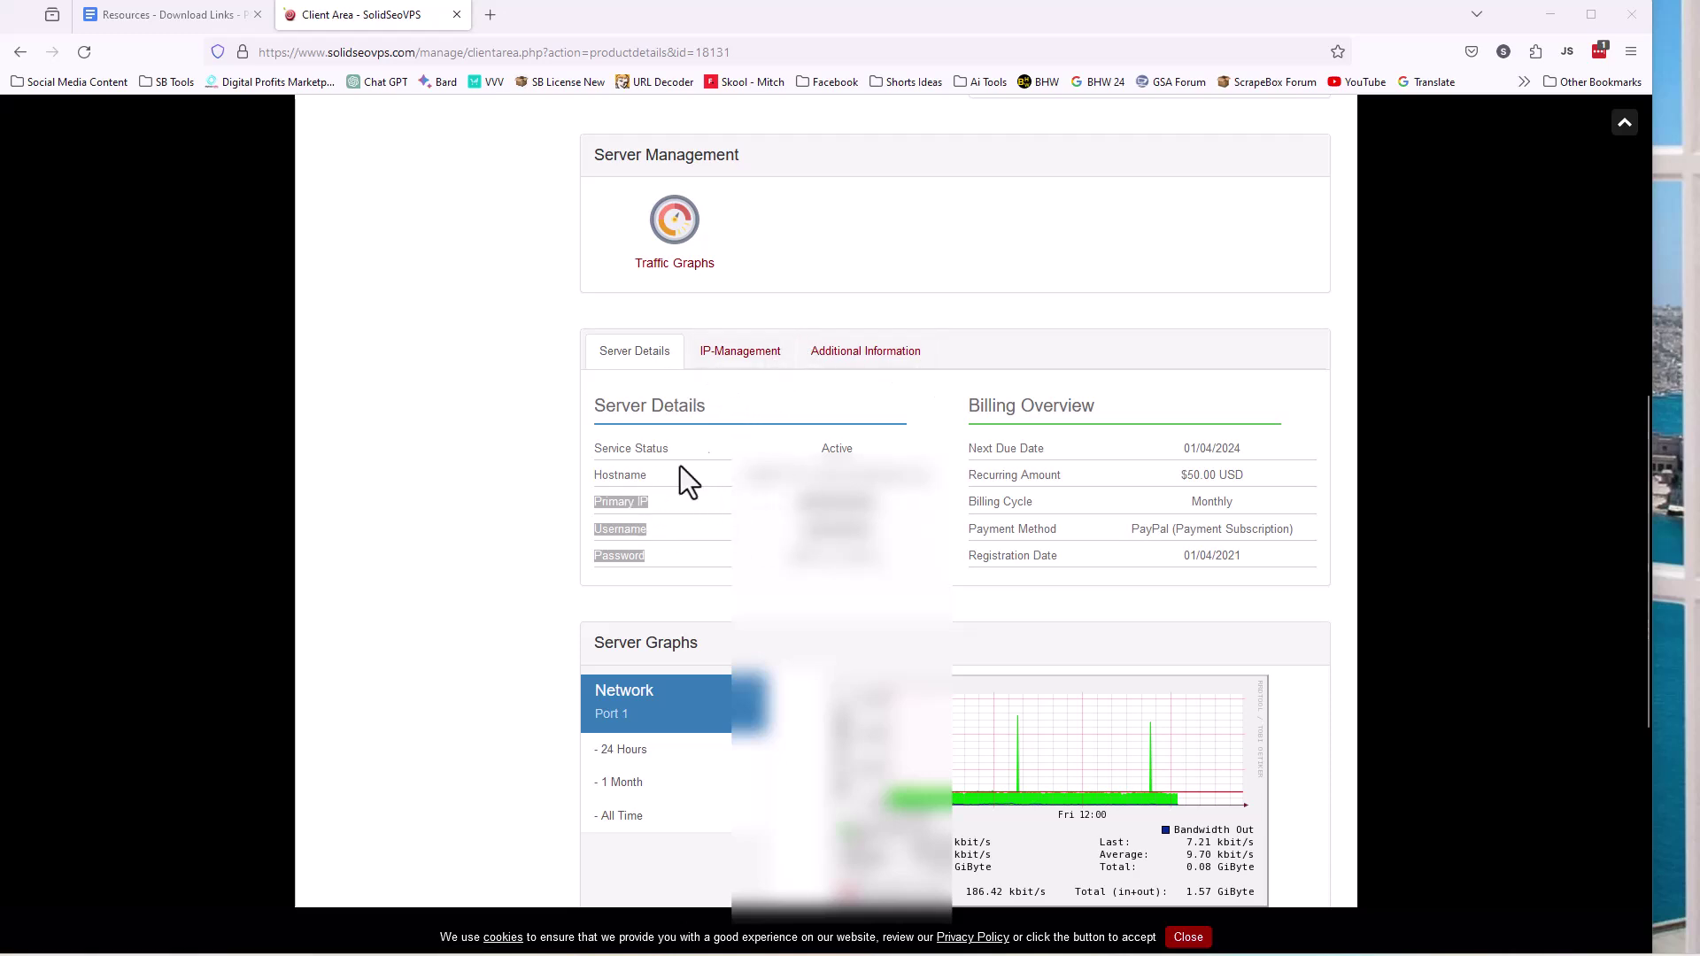
click(843, 358)
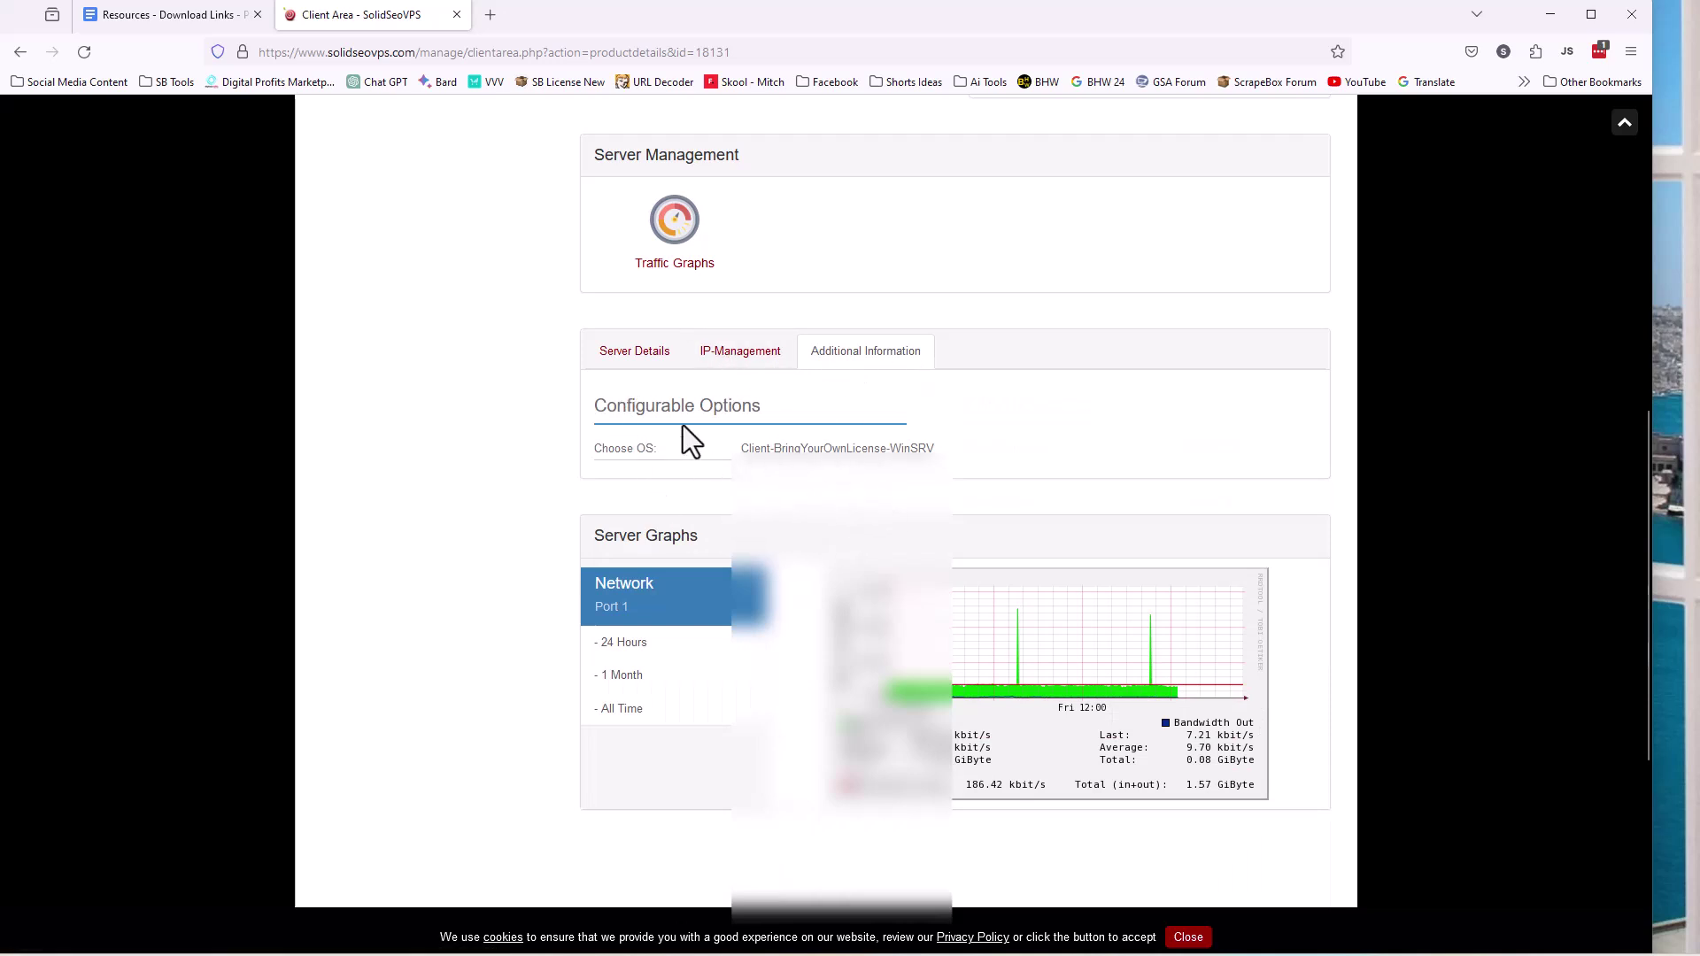
click(629, 359)
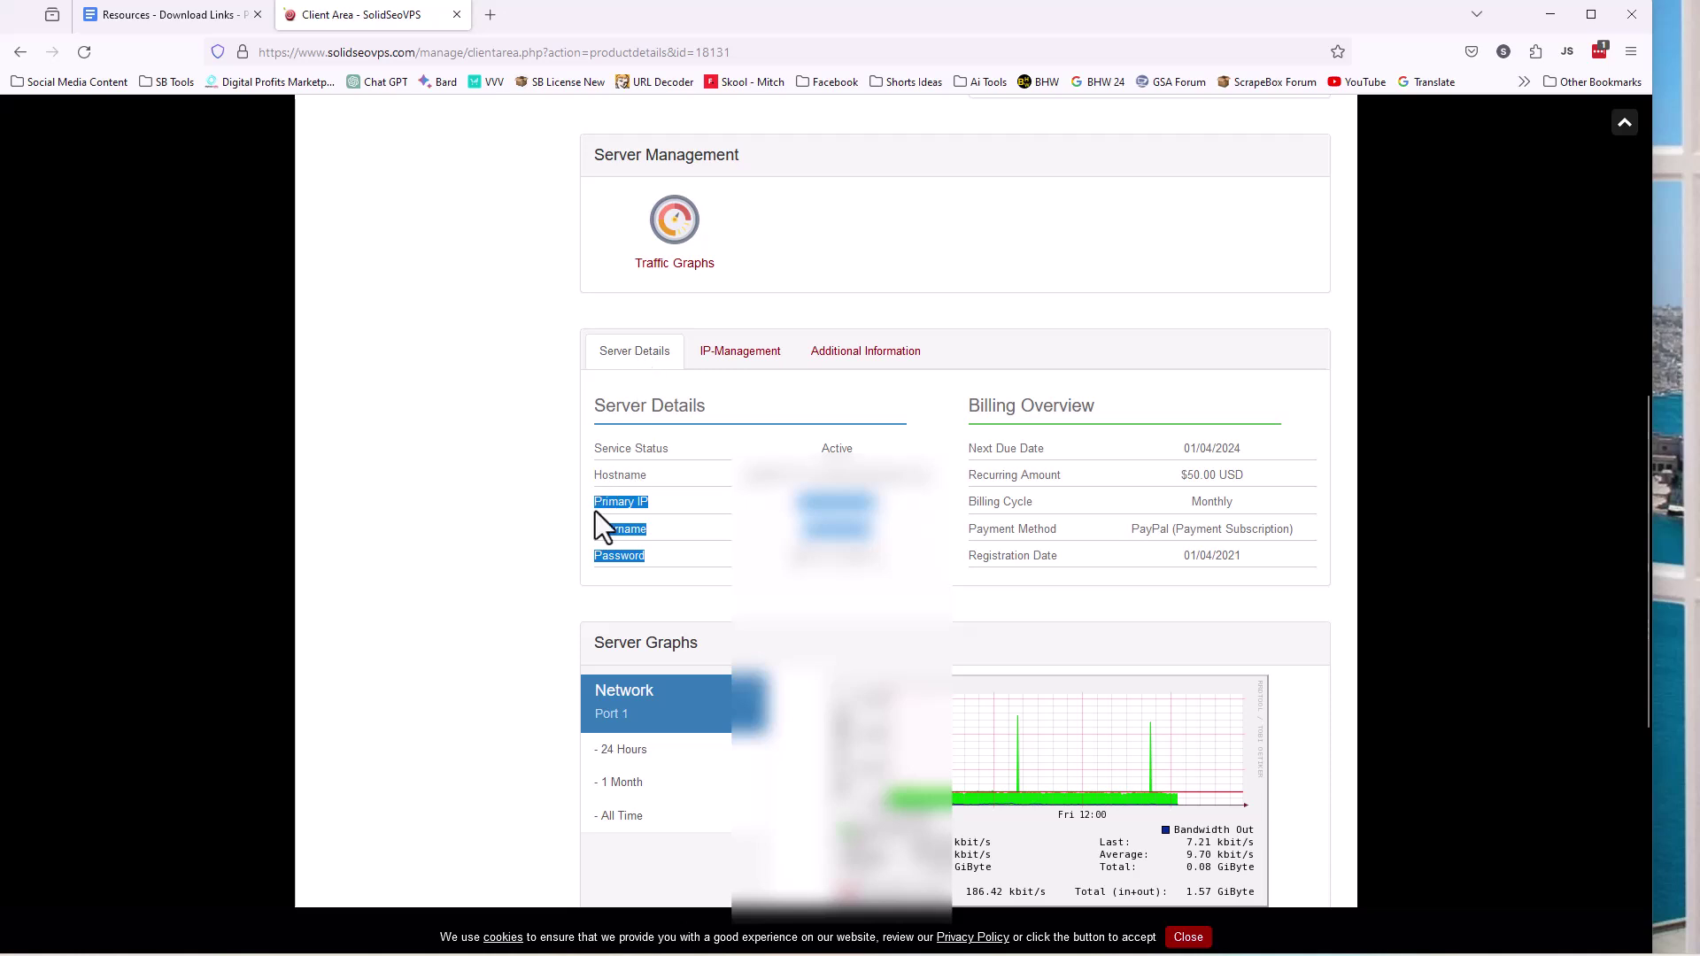
click(549, 506)
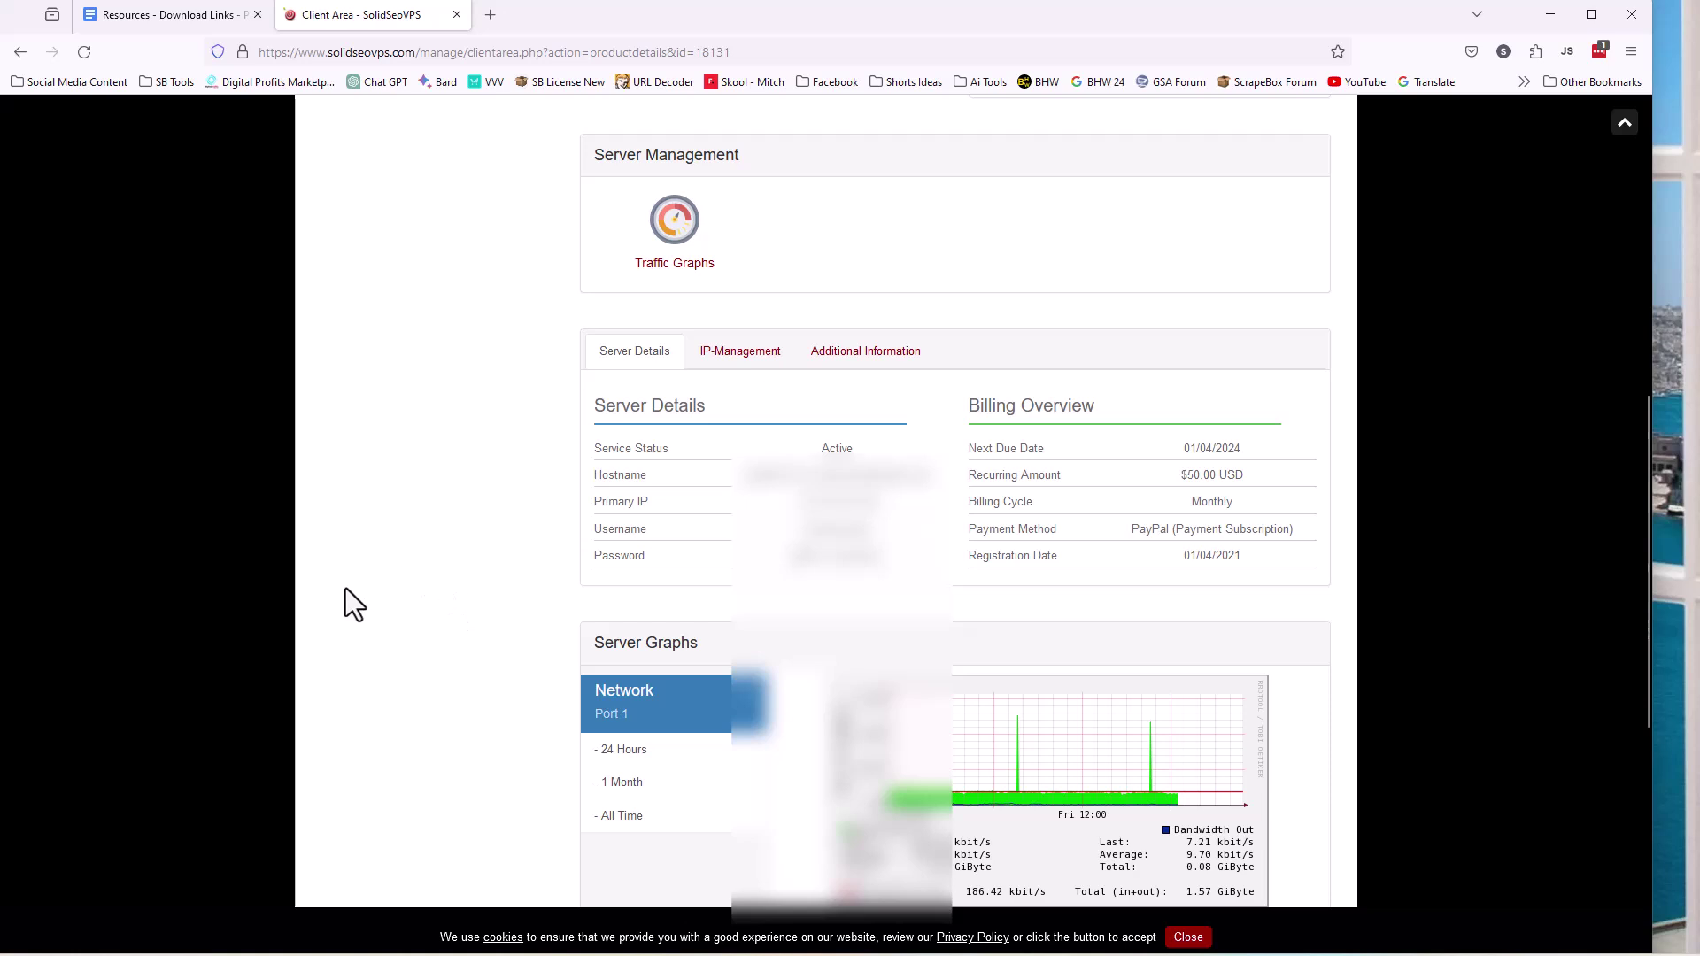
key(super)
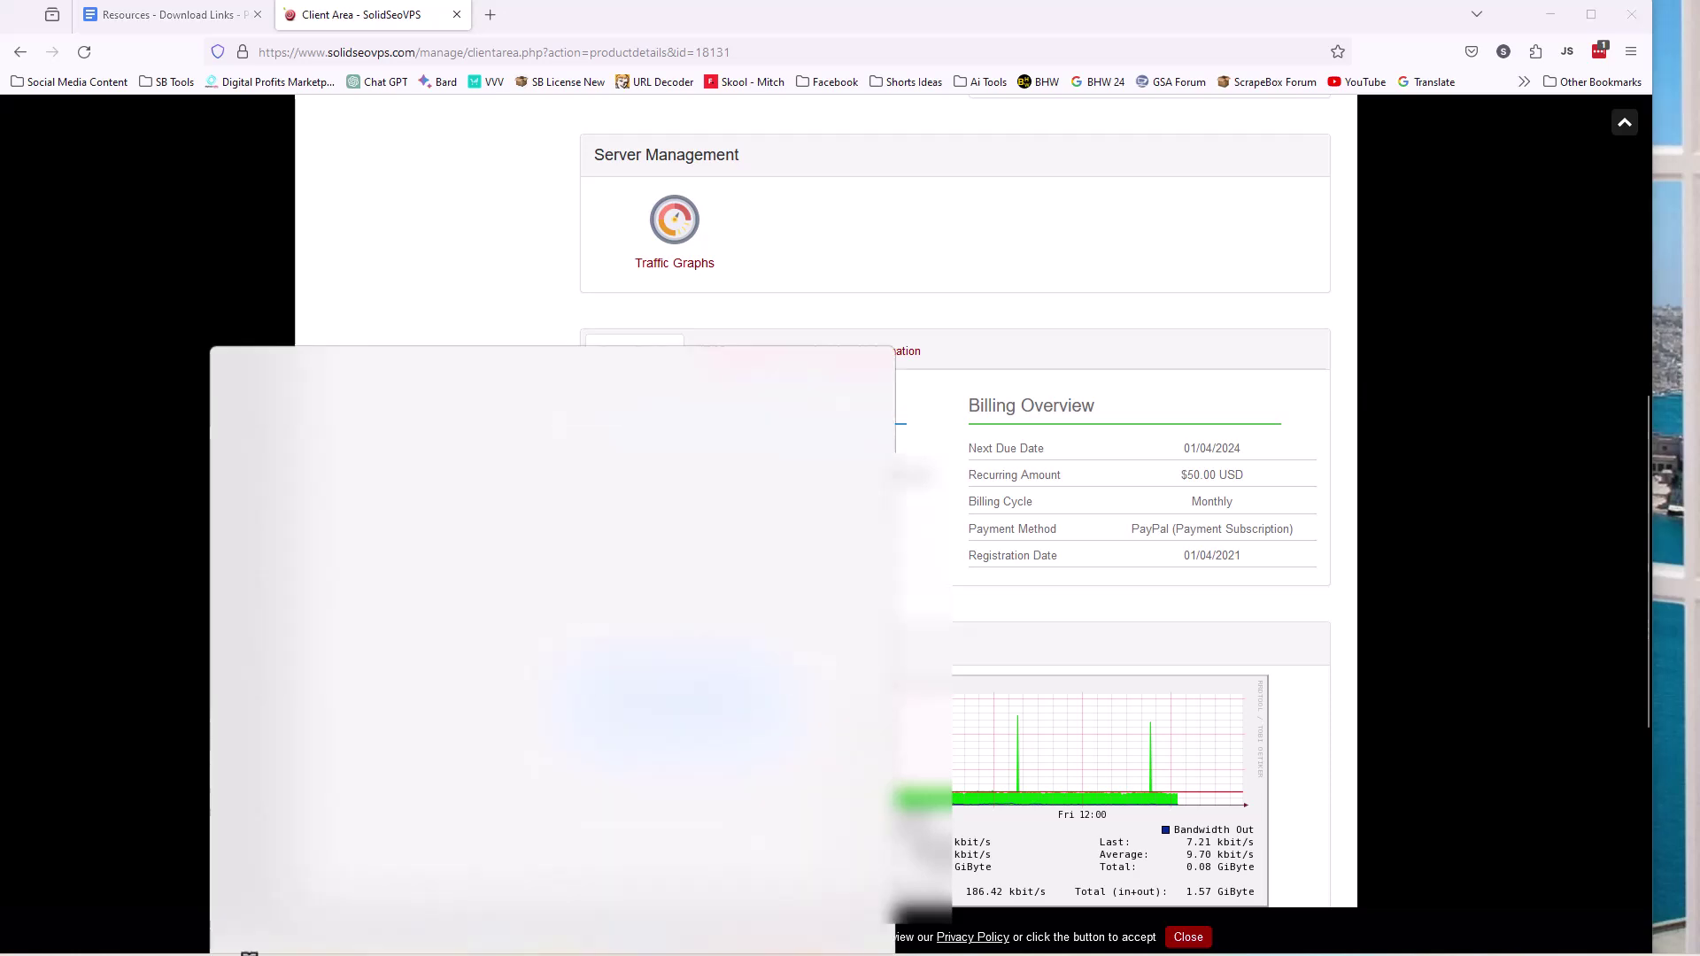
text(remote de)
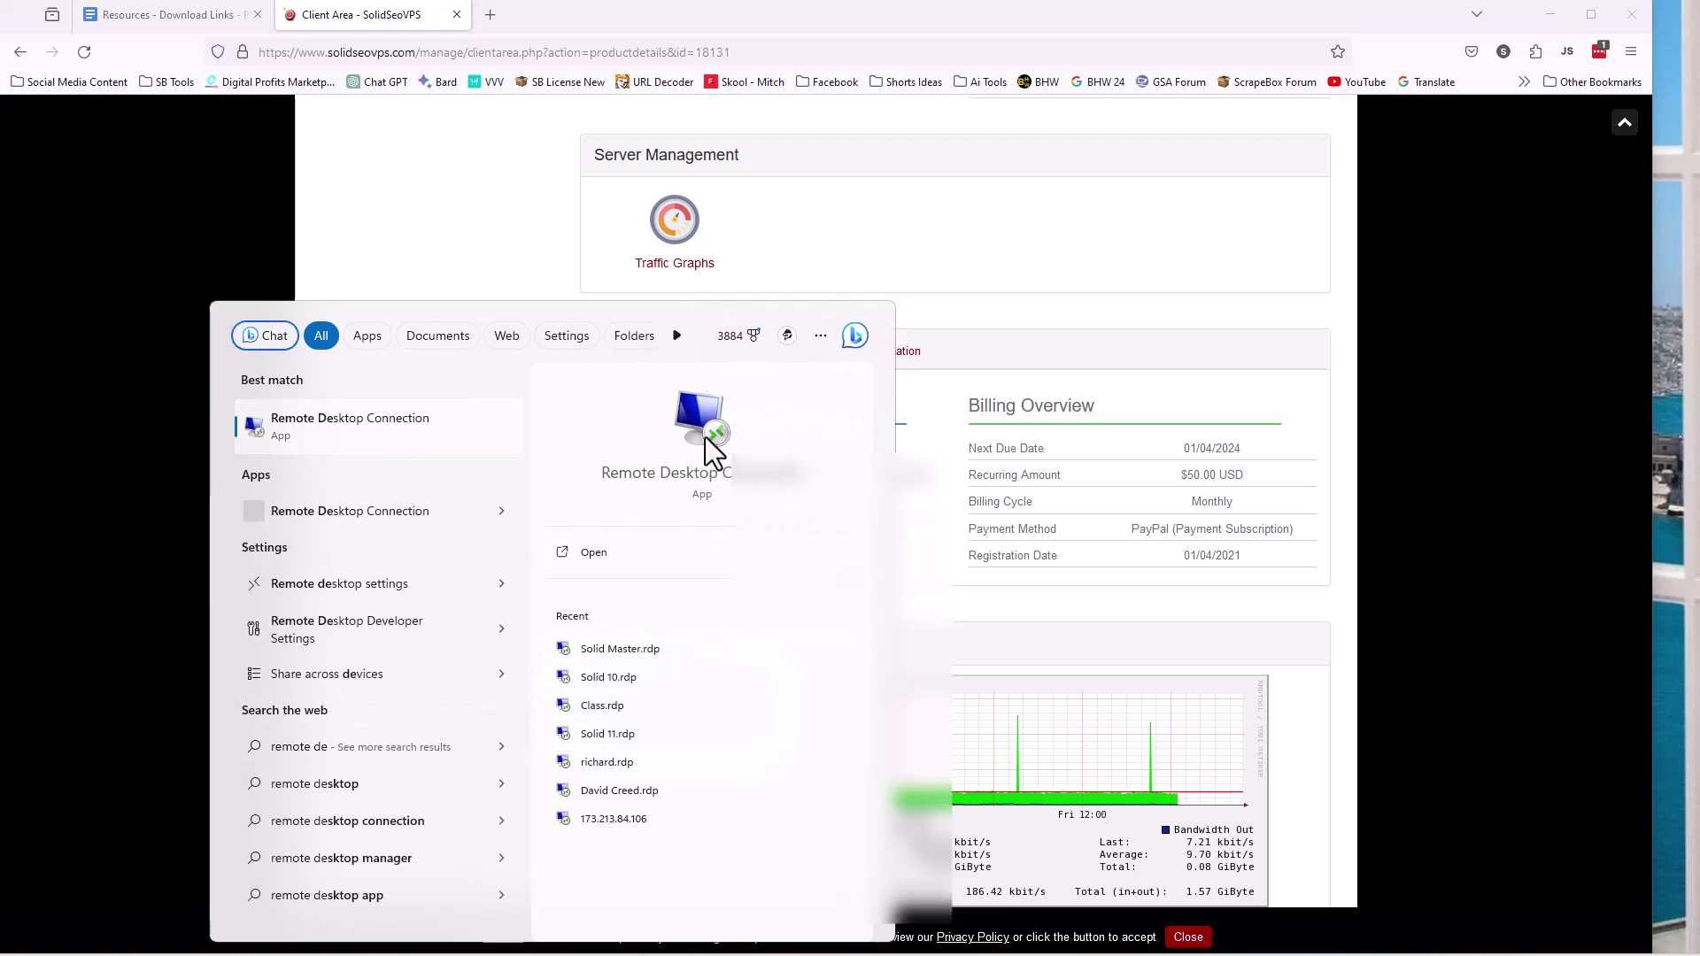
text(sktop)
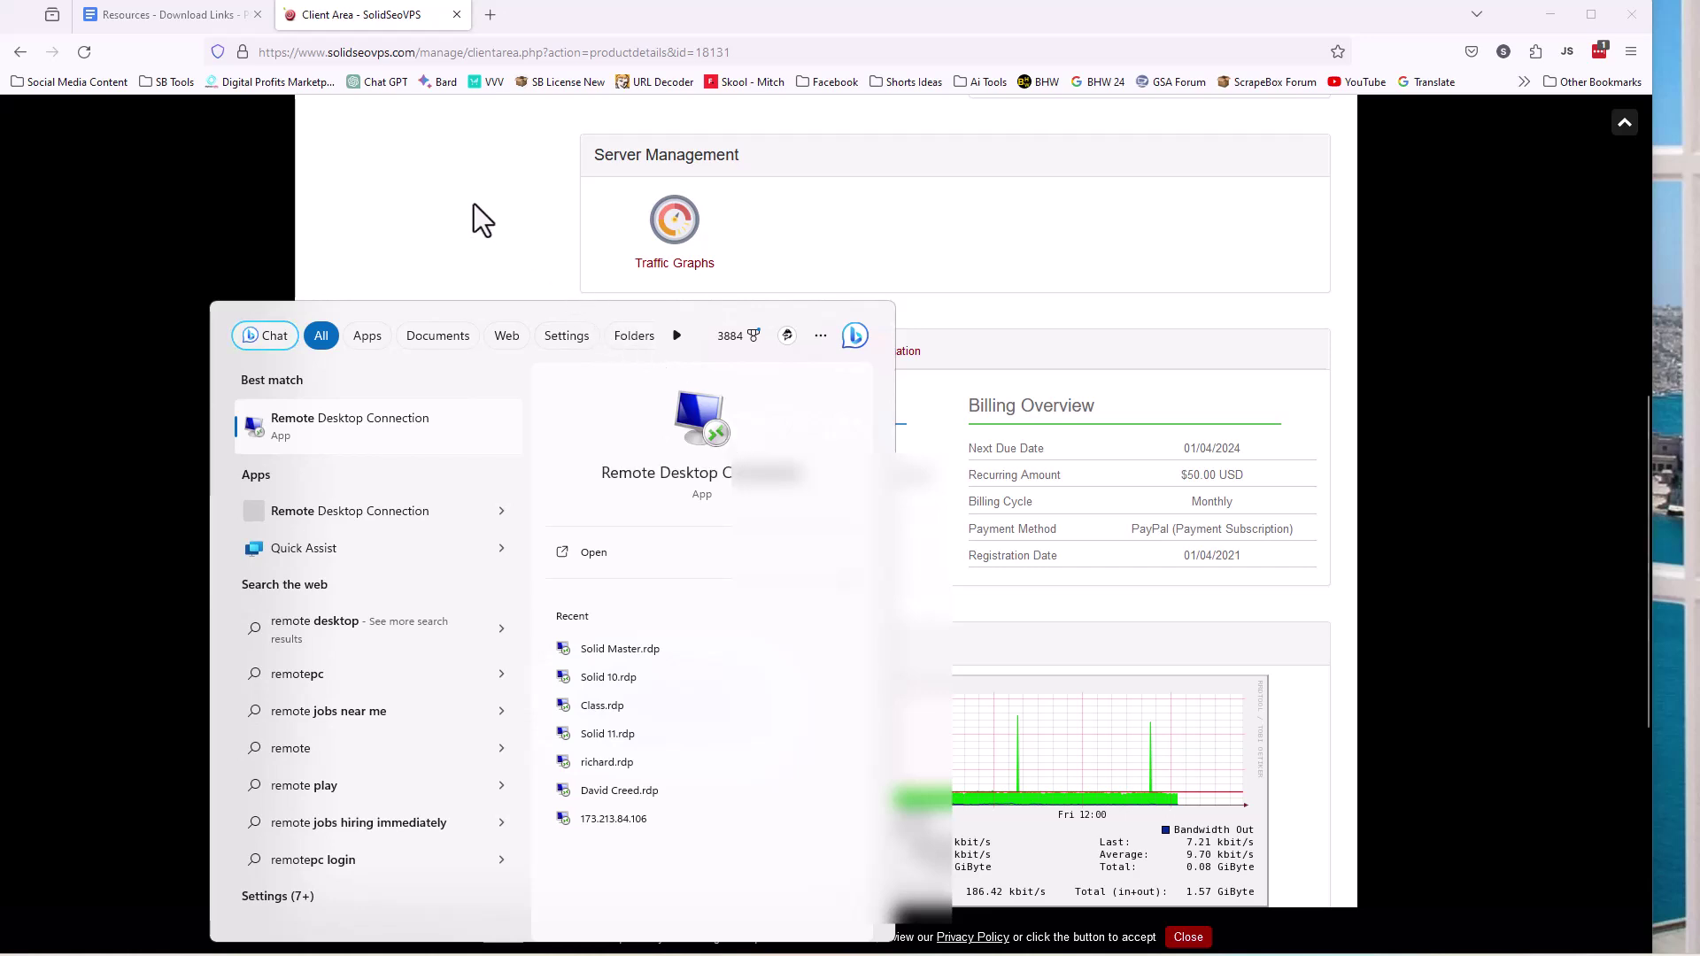
click(449, 221)
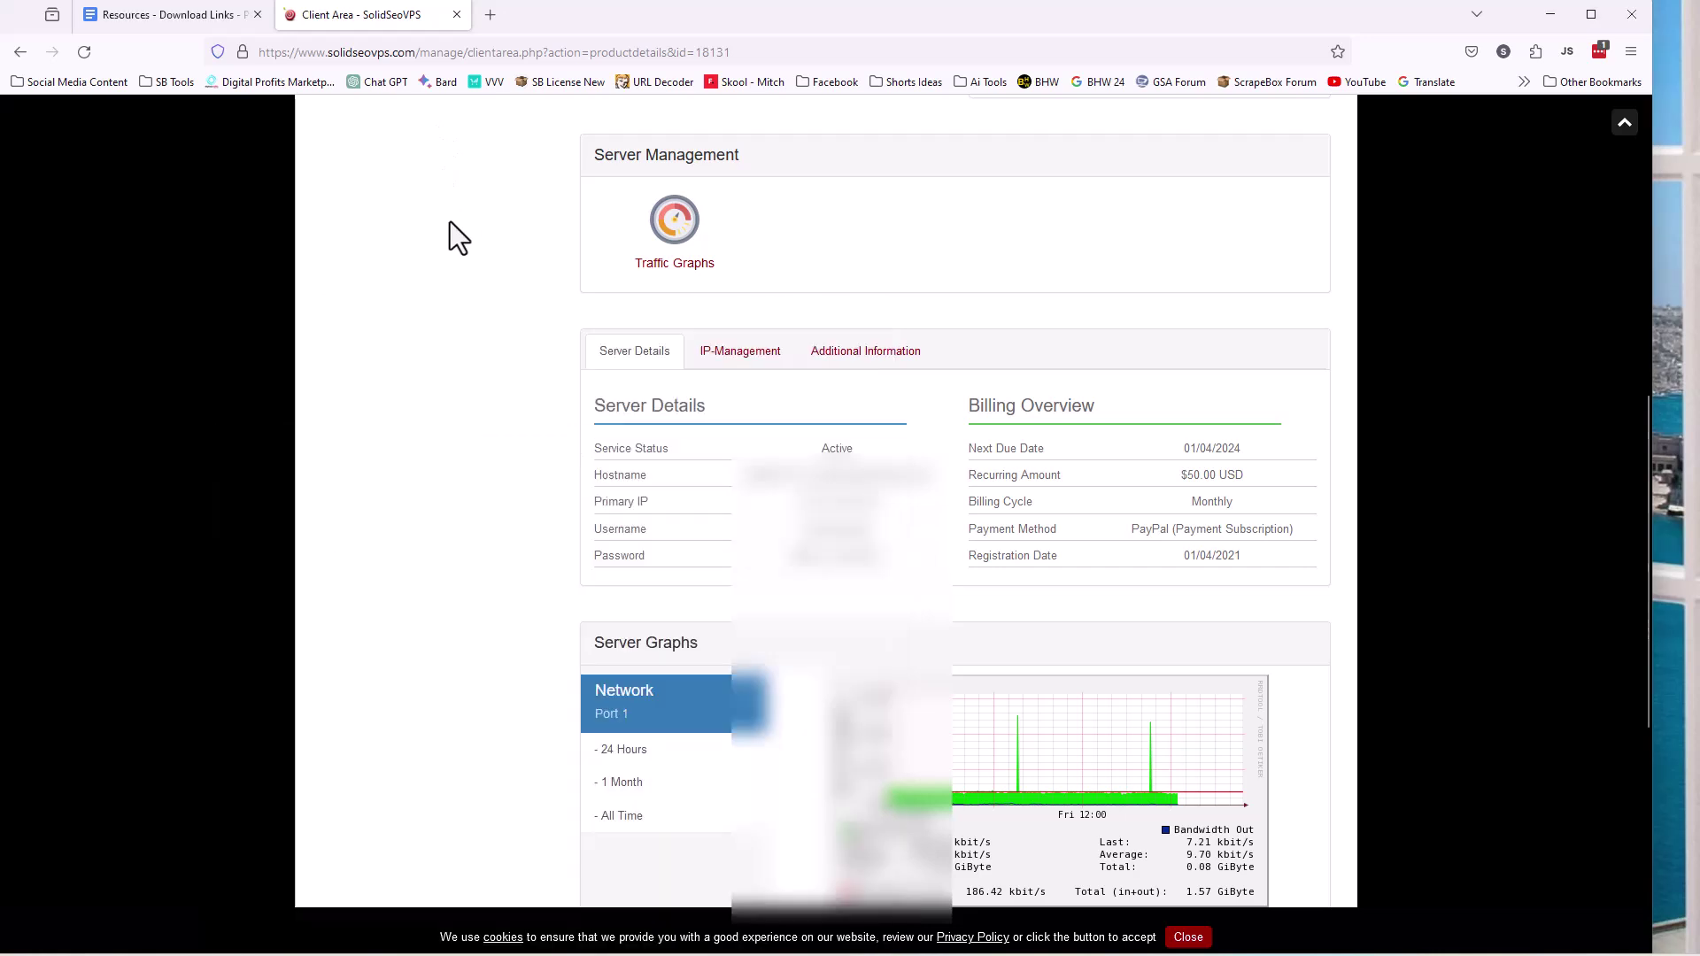